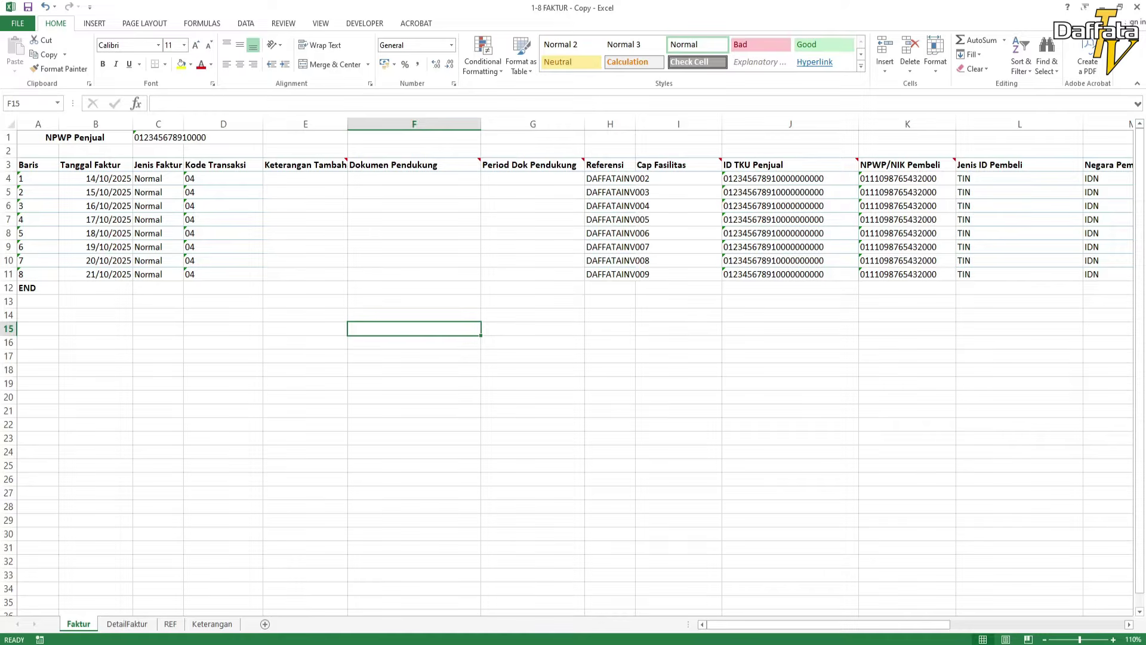
left_click(223, 411)
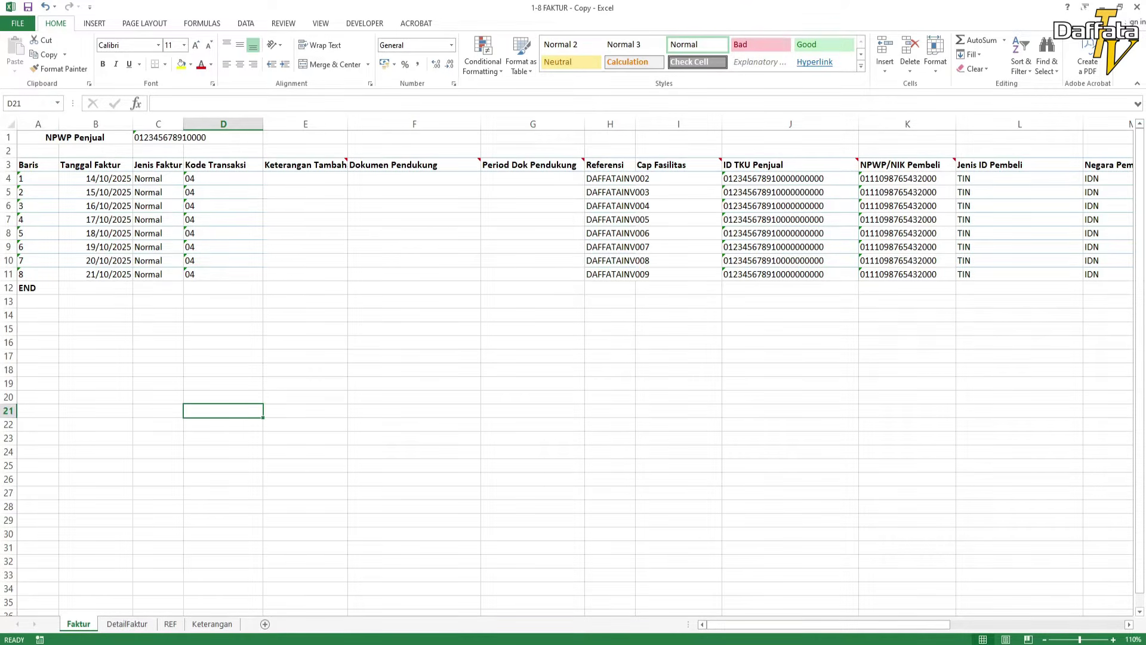
left_click(96, 329)
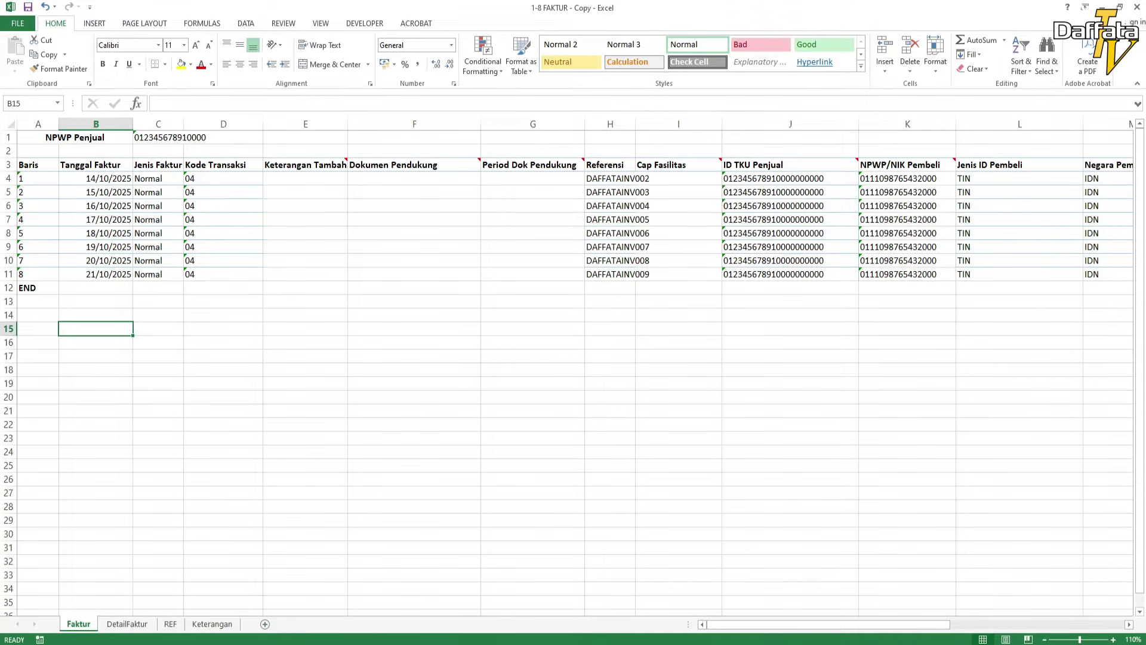
left_click(158, 507)
Look through the workbook's sheets up to the Keterangan column guide and return to the Faktur sheet
key("ctrl+Page_Down")
key("ctrl+Page_Down")
key("ctrl+Page_Down")
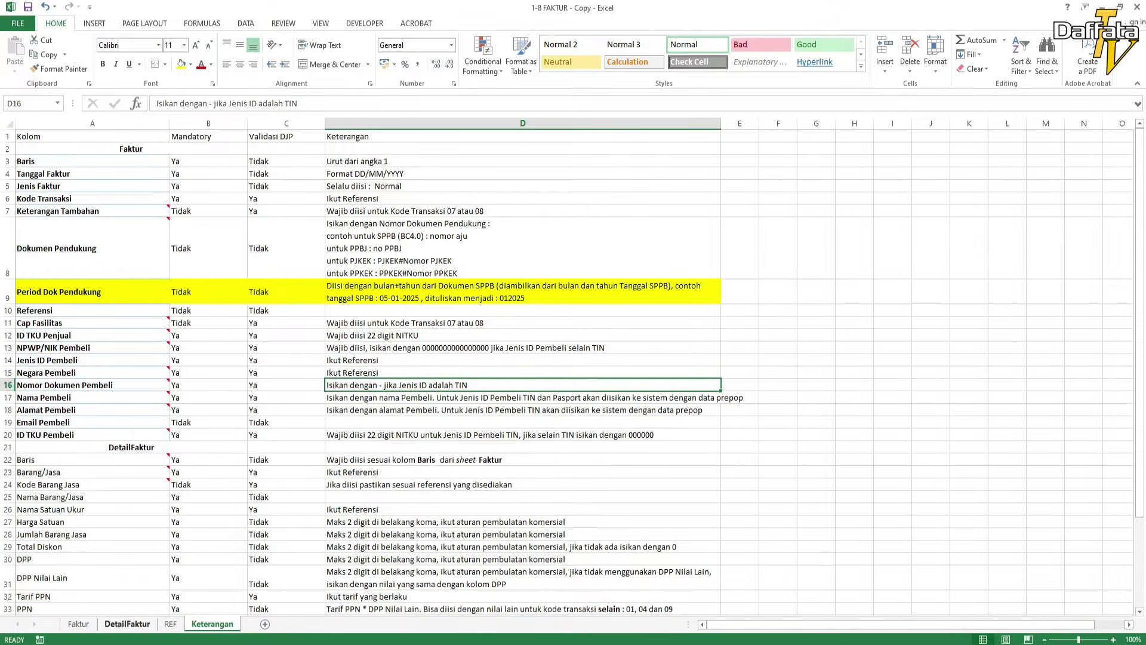
left_click(78, 623)
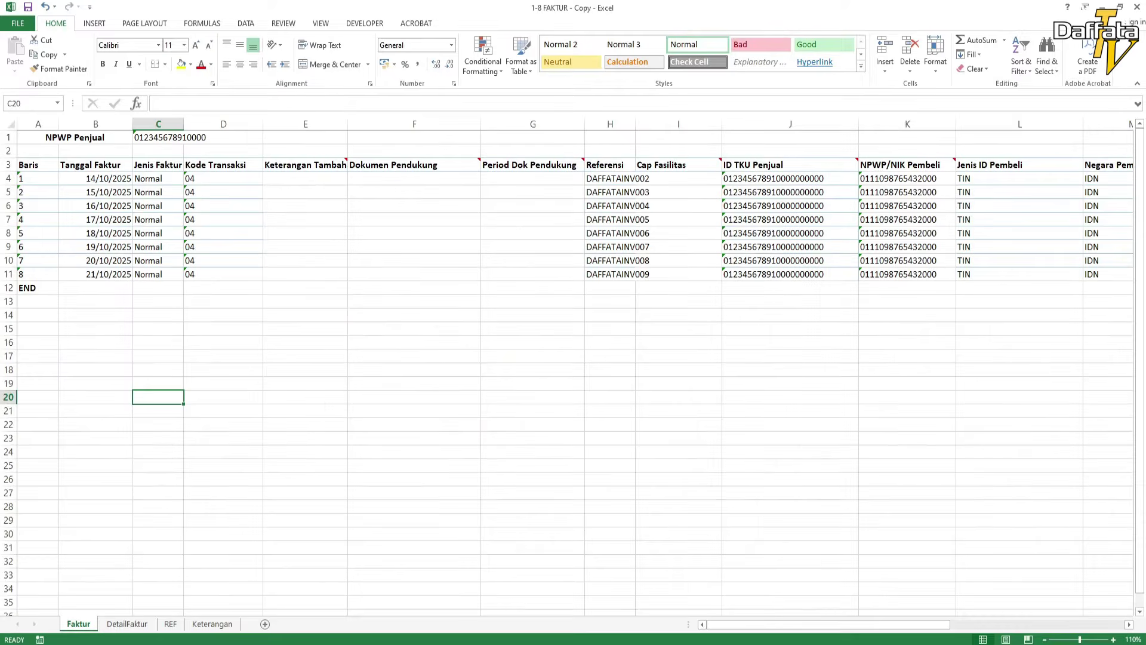
left_click(96, 575)
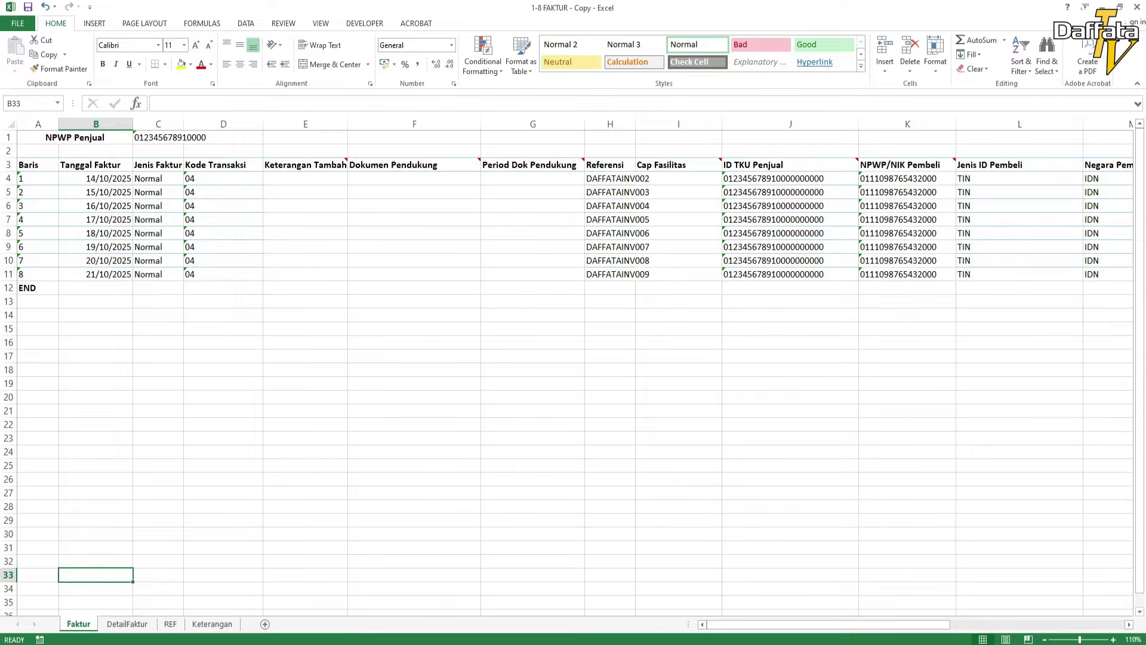
left_click(95, 424)
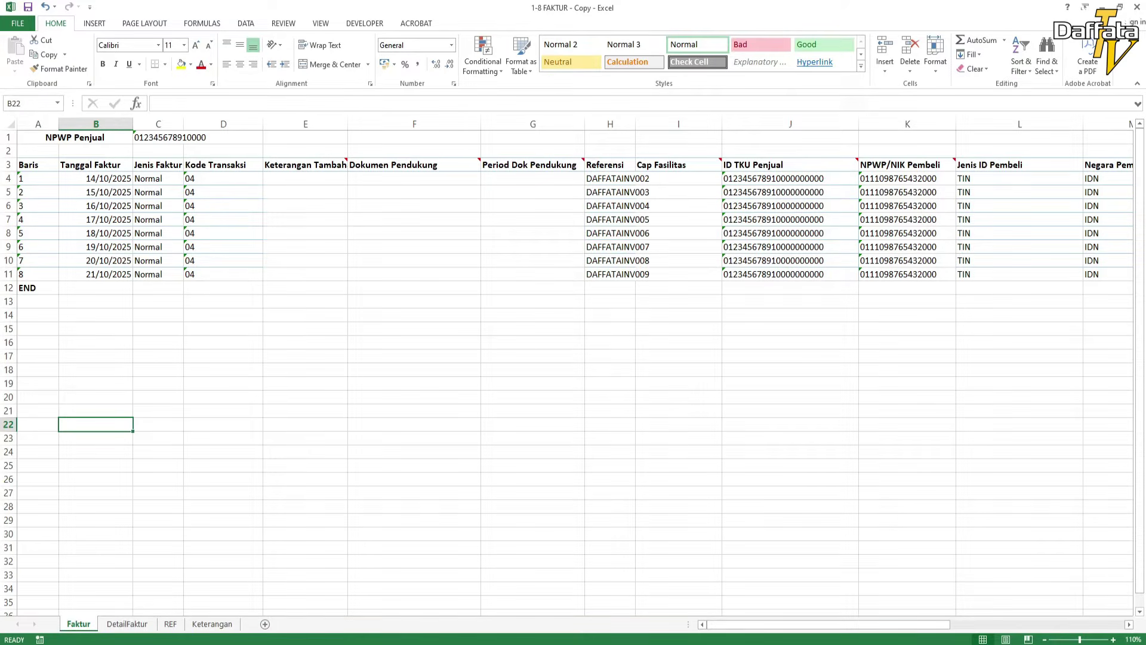
Examine the NPWP Penjual label and the seller's tax number field in cell C1 of the Faktur sheet
left_click(75, 137)
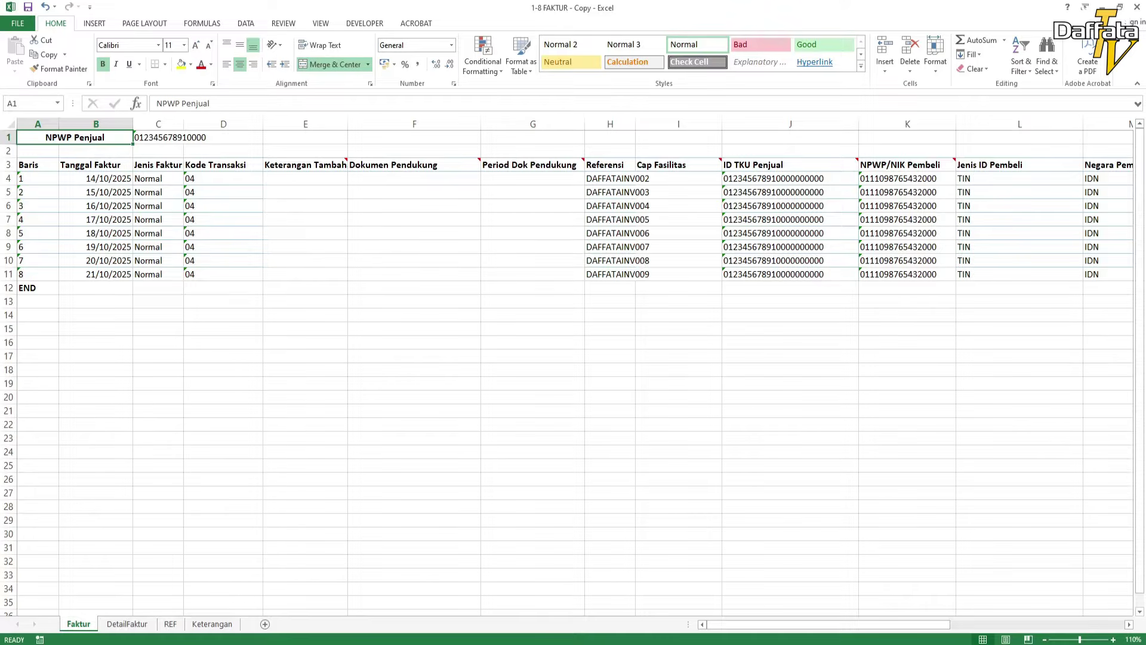
left_click(158, 137)
left_click(305, 370)
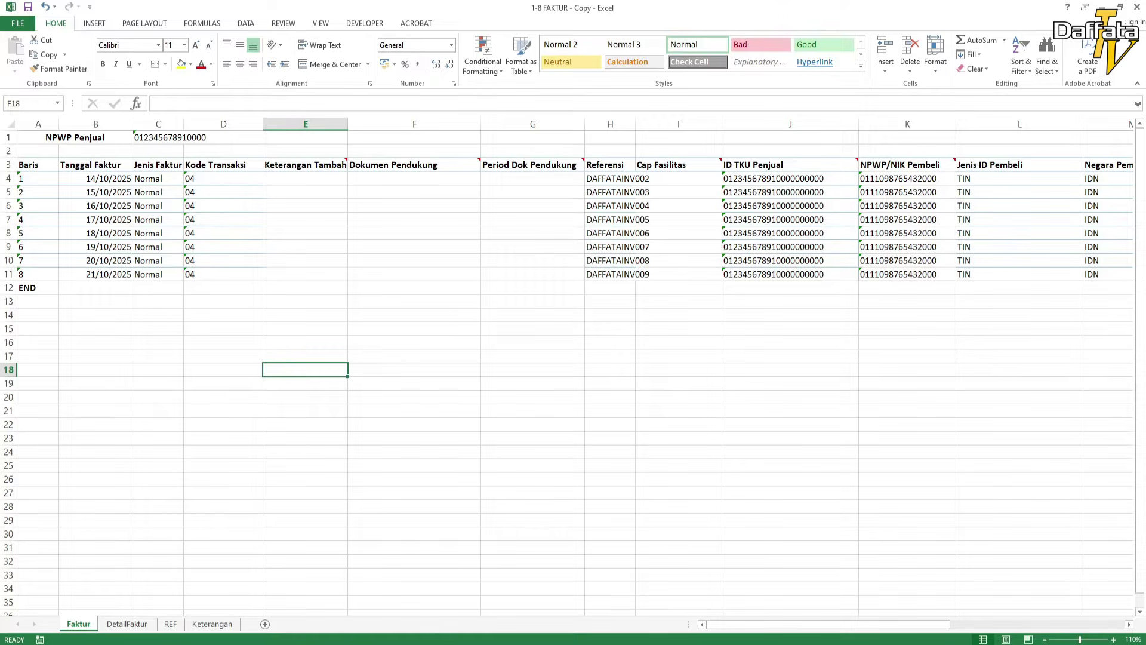
left_click(168, 137)
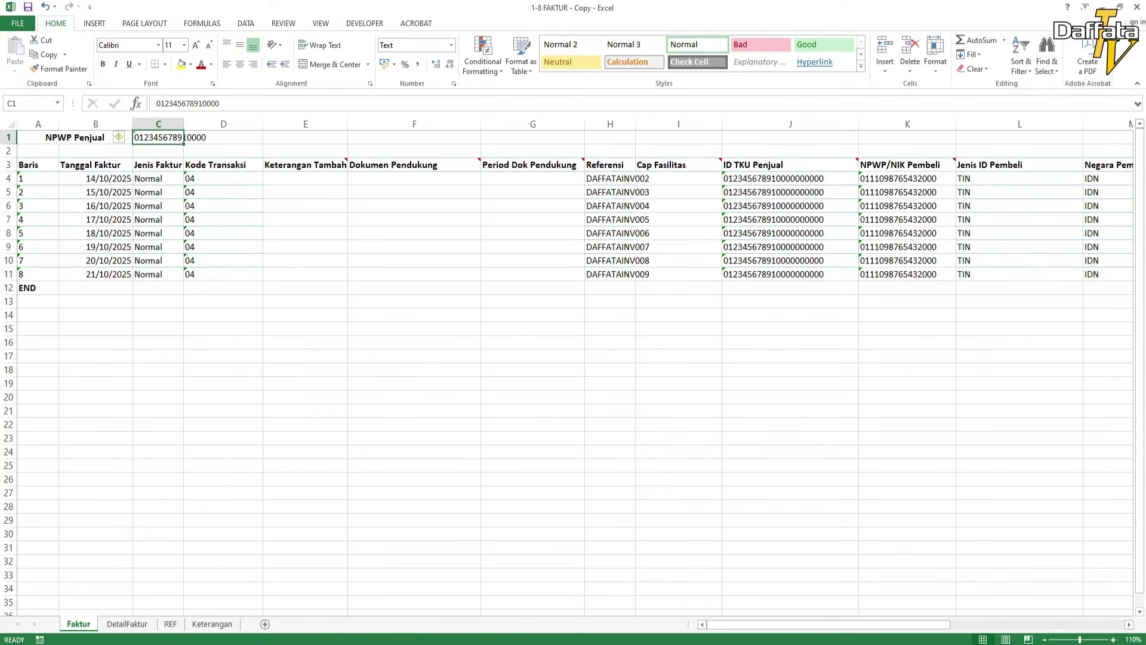
key("Left")
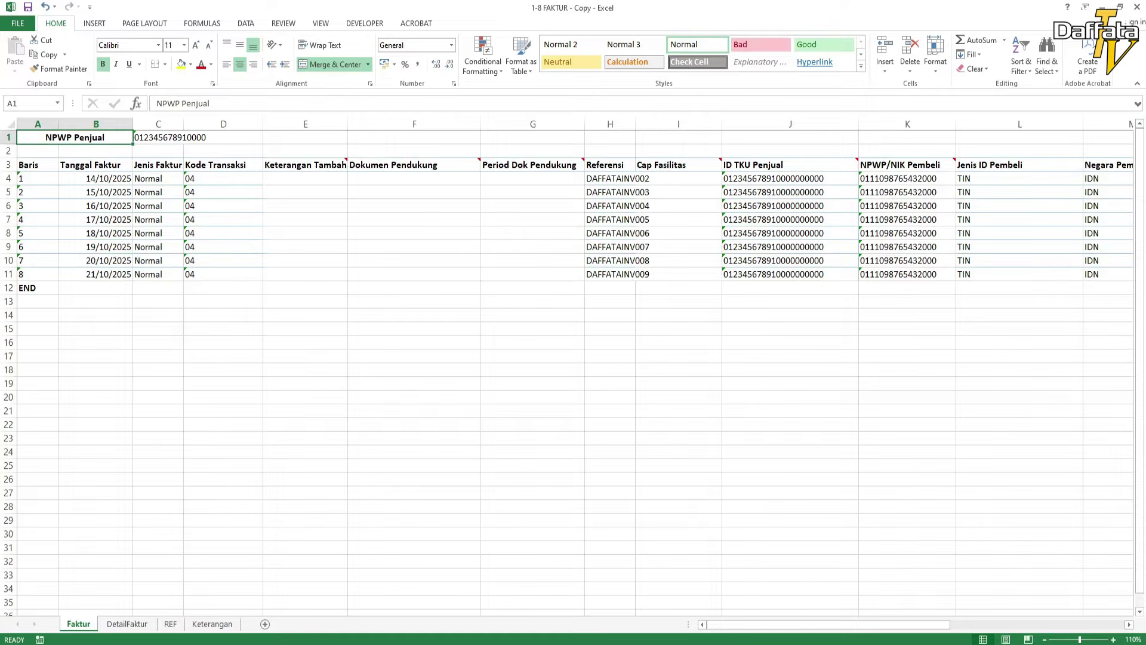
left_click(38, 123)
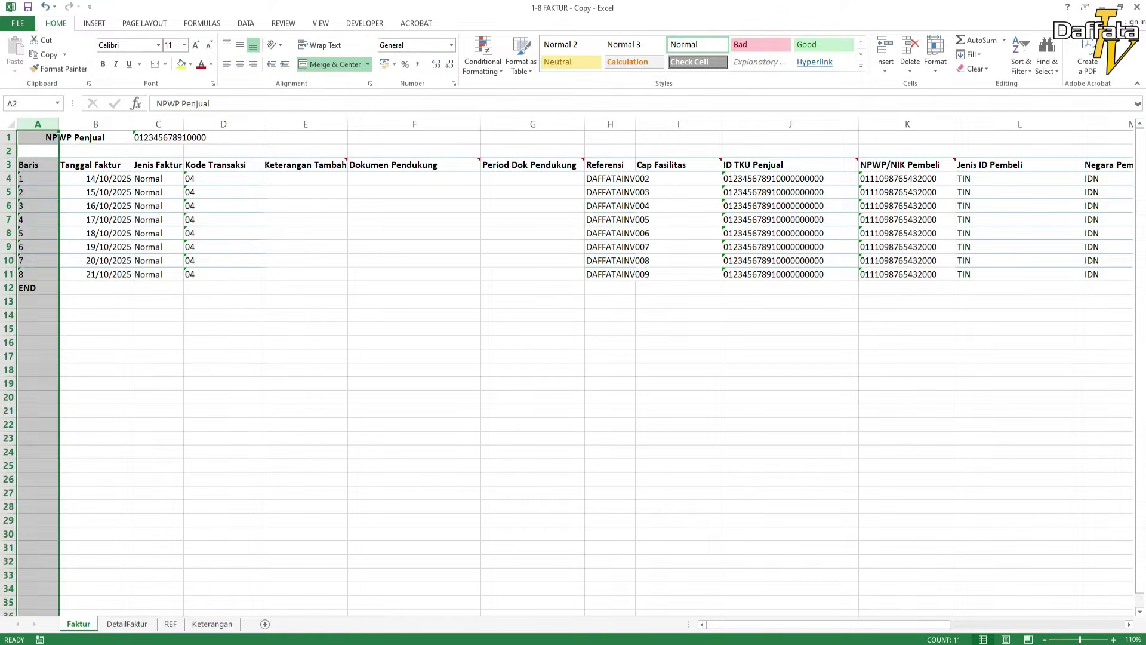
left_click(159, 137)
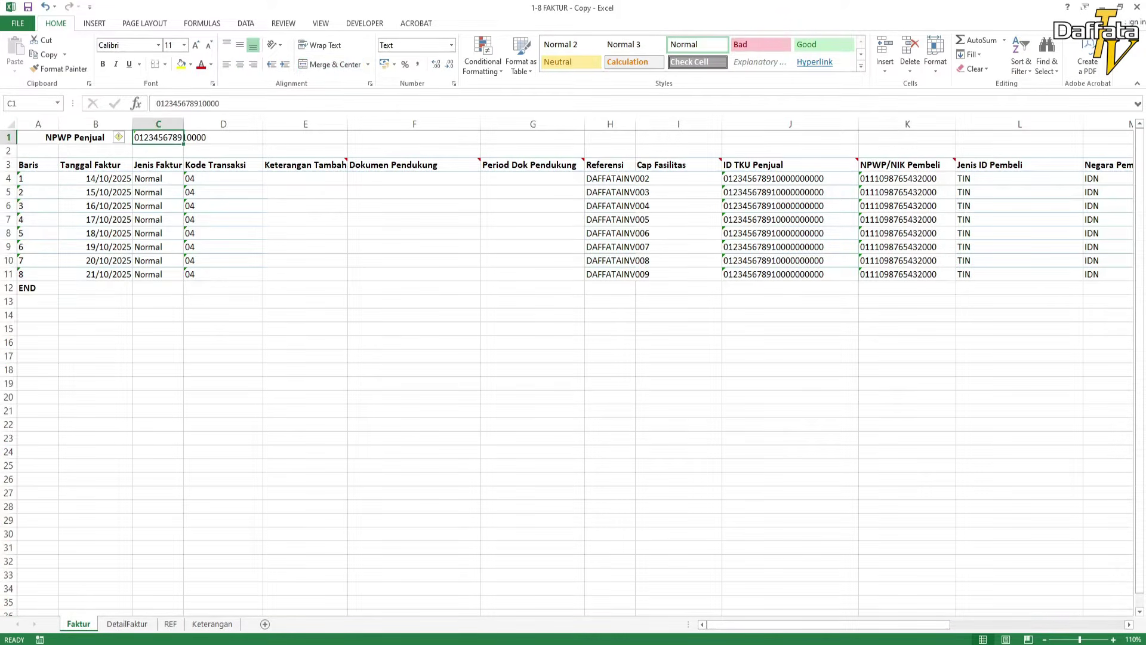
key("Left")
key("ctrl+space")
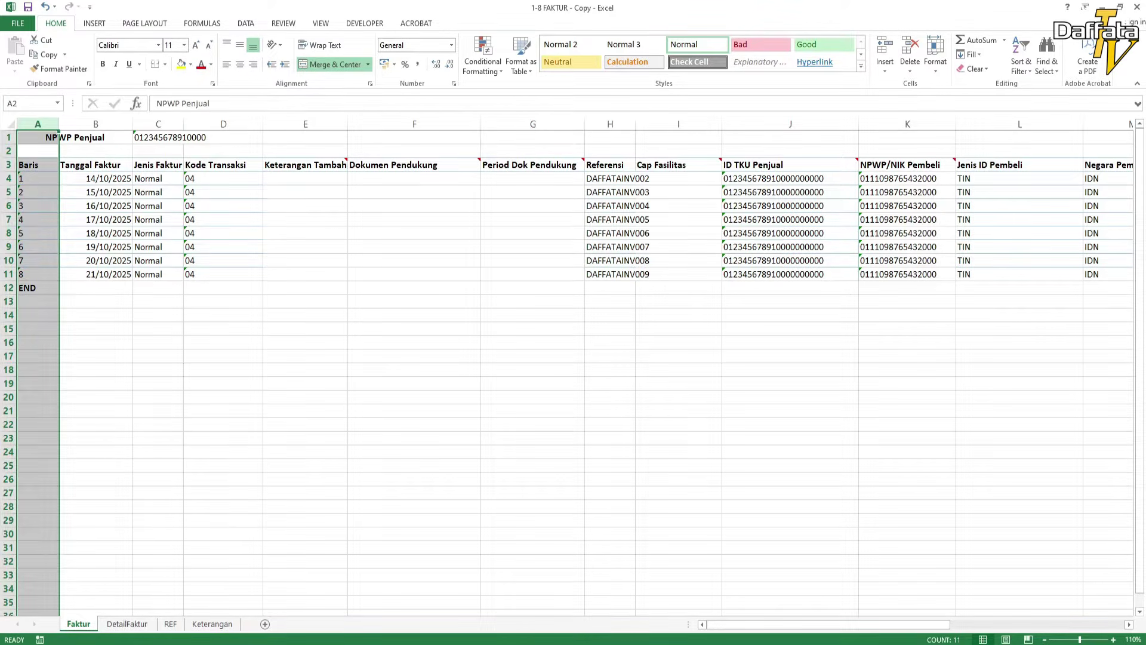
Examine the Baris header in A3 and the row numbers below it in A4:A11
left_click(158, 465)
left_click(37, 165)
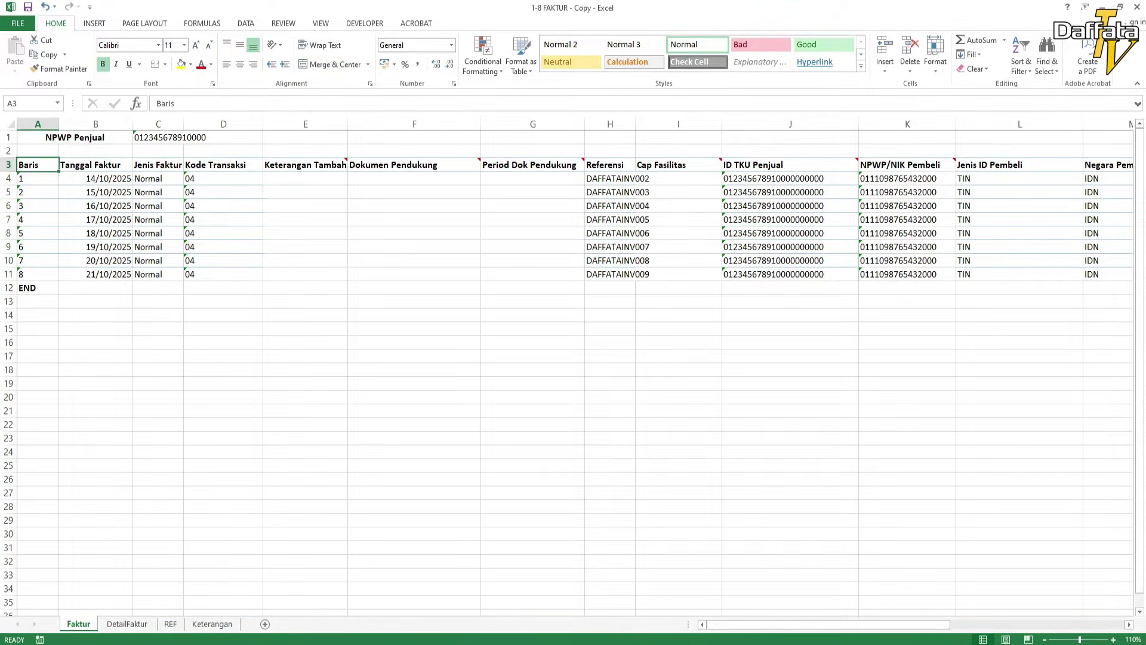
left_click(96, 383)
left_click(37, 165)
left_click_drag(37, 178, 37, 274)
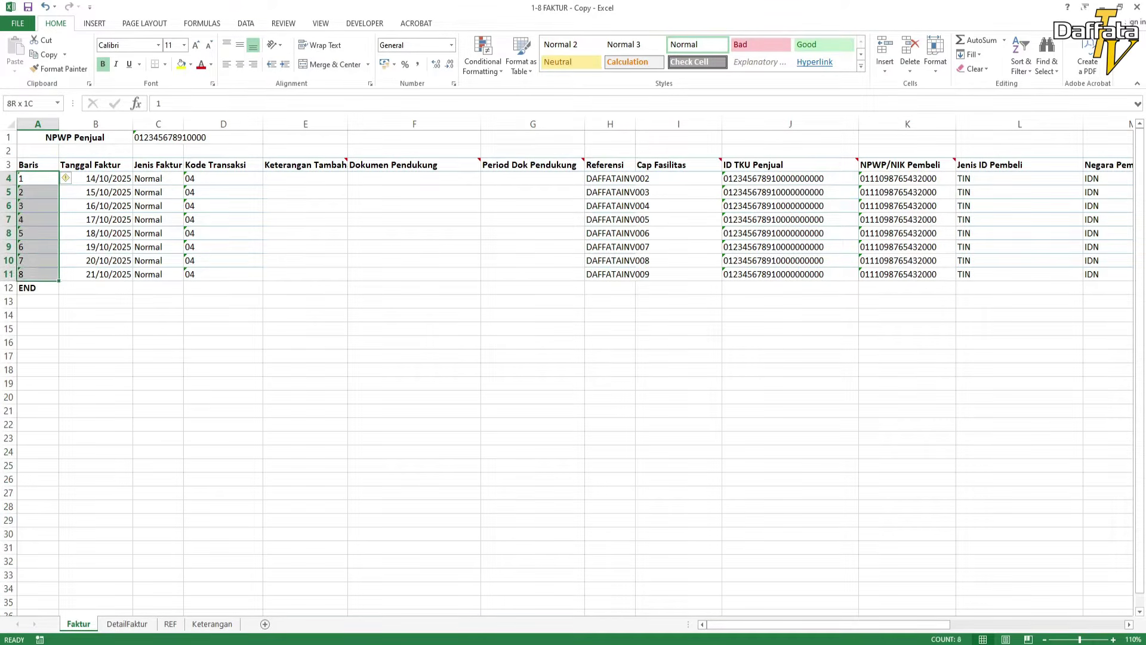
left_click(96, 342)
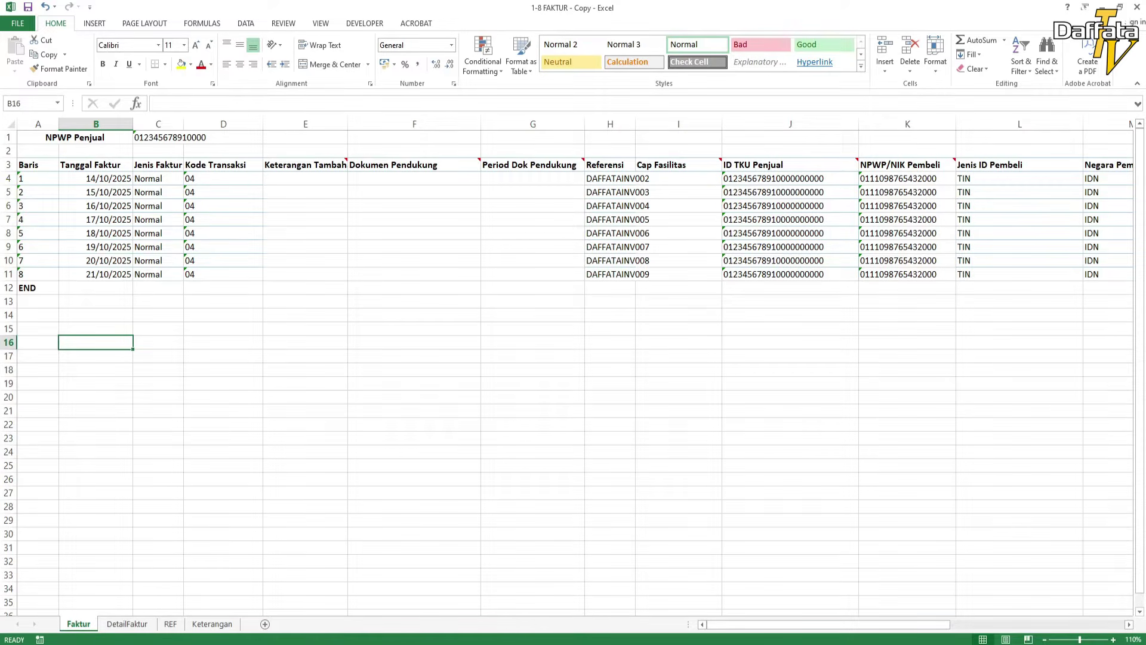
Check the Baris numbering from its first cell A4, selecting the range A4:A11 and the first two entries A4:A5
left_click(38, 177)
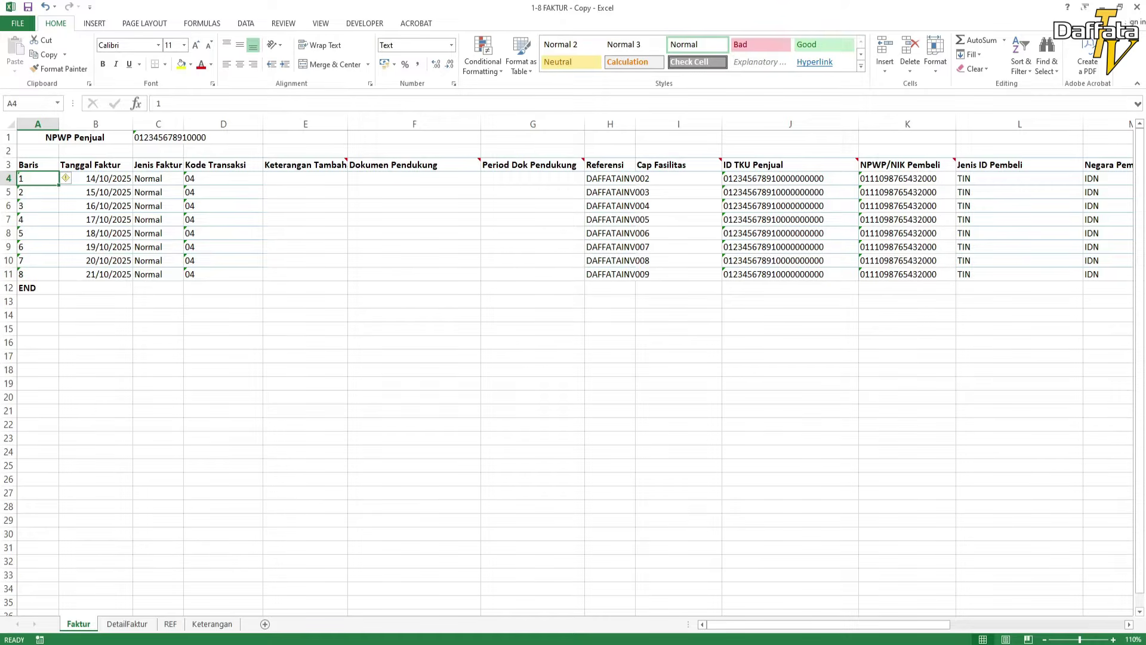
left_click(38, 123)
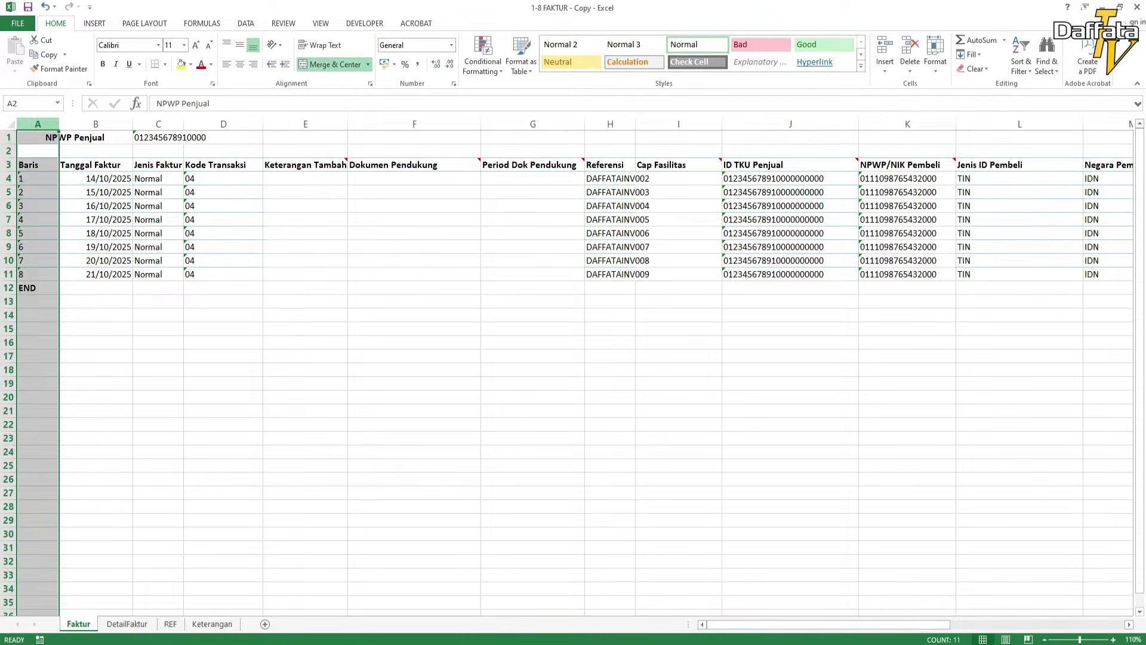
left_click(38, 205)
left_click(38, 178)
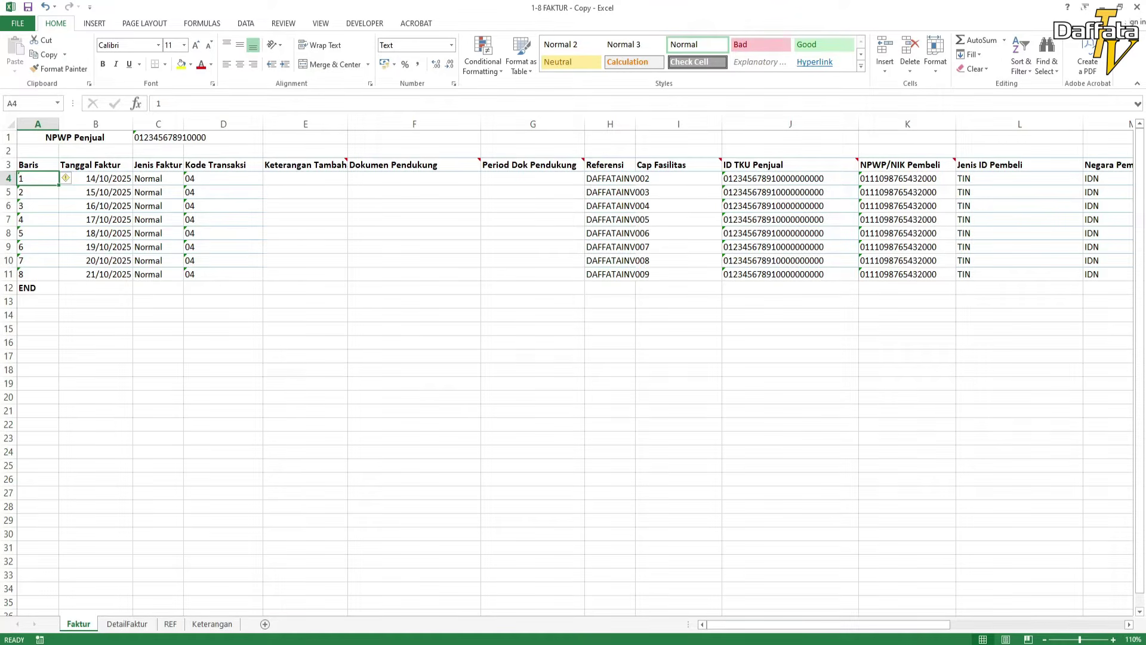
left_click(38, 192)
left_click_drag(38, 178, 38, 260)
key("shift+Down")
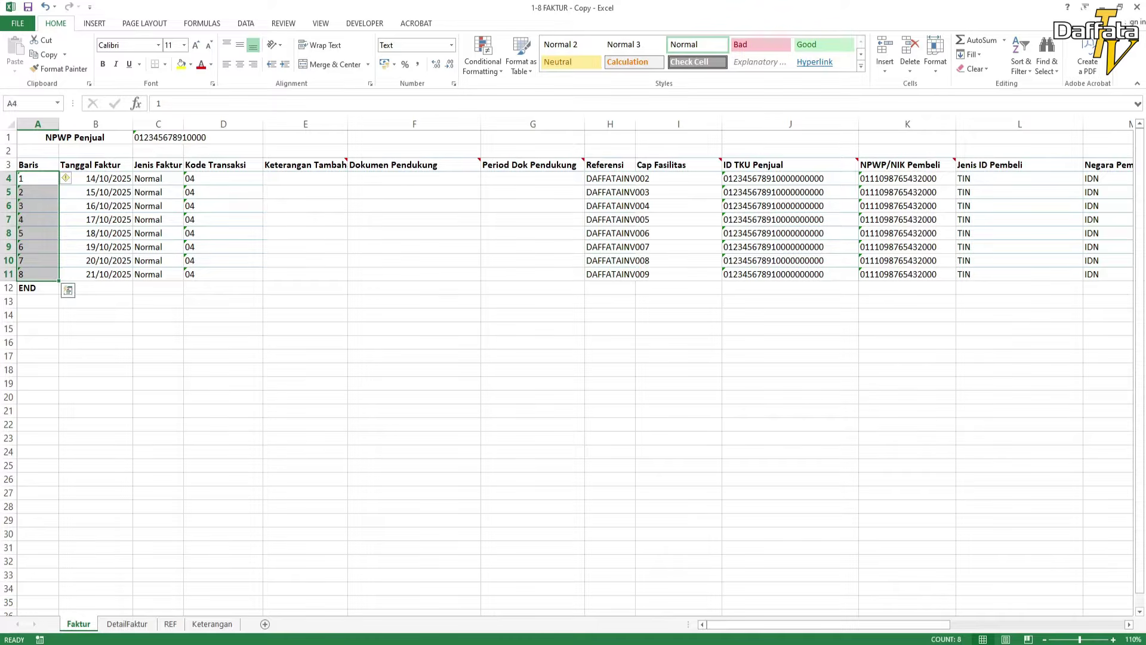
left_click(95, 356)
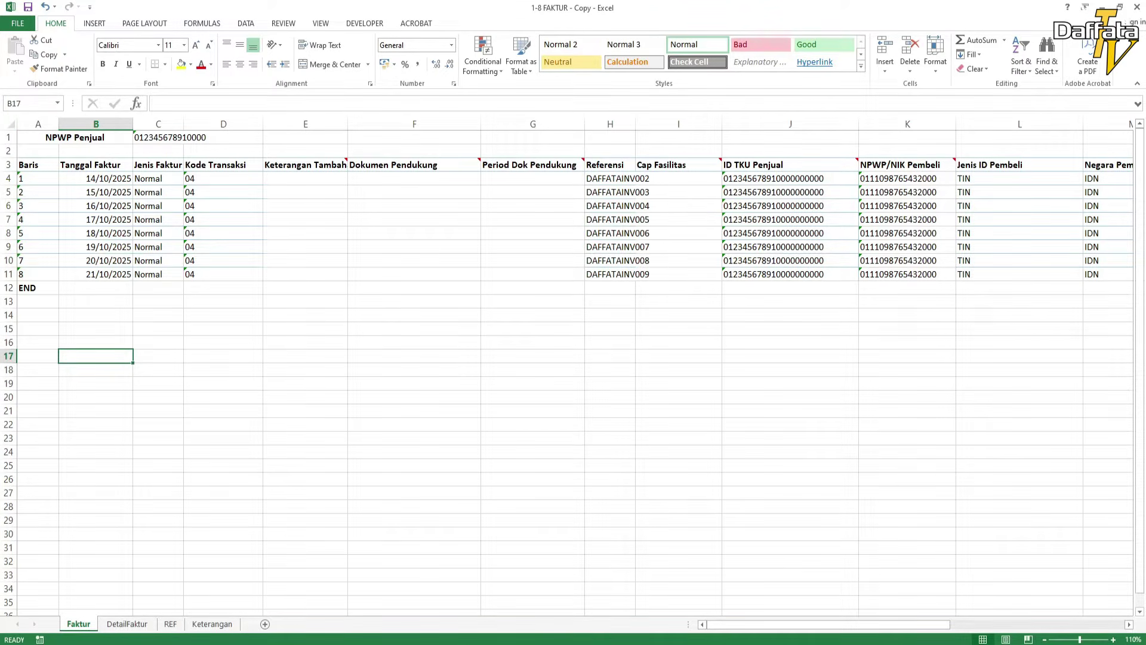
left_click(38, 178)
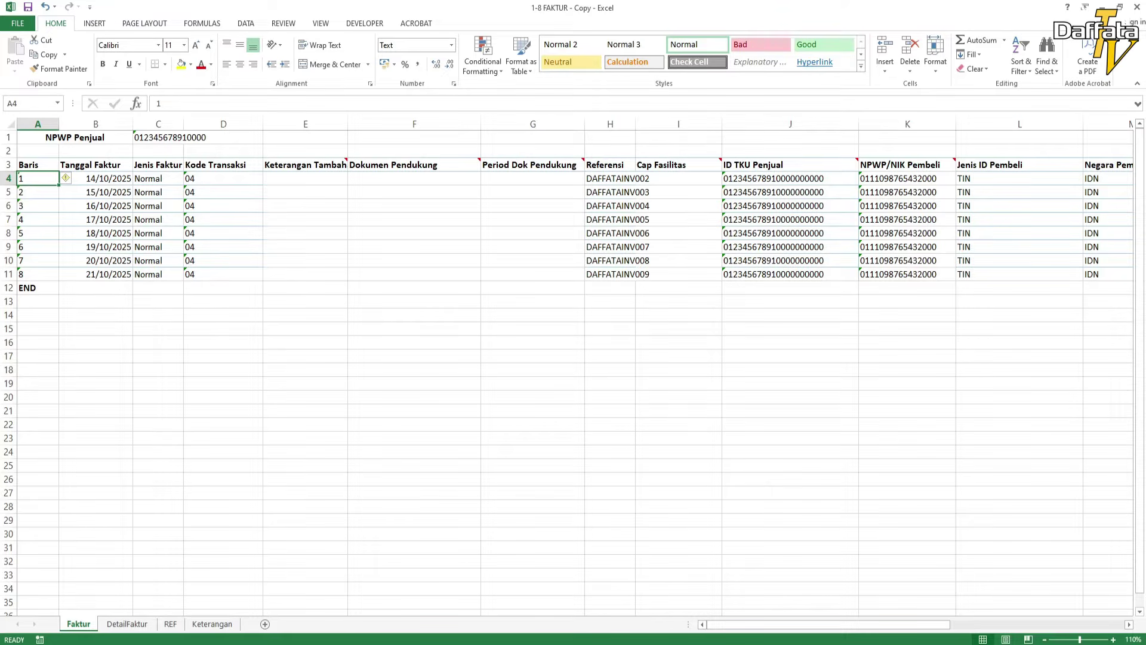
left_click(96, 356)
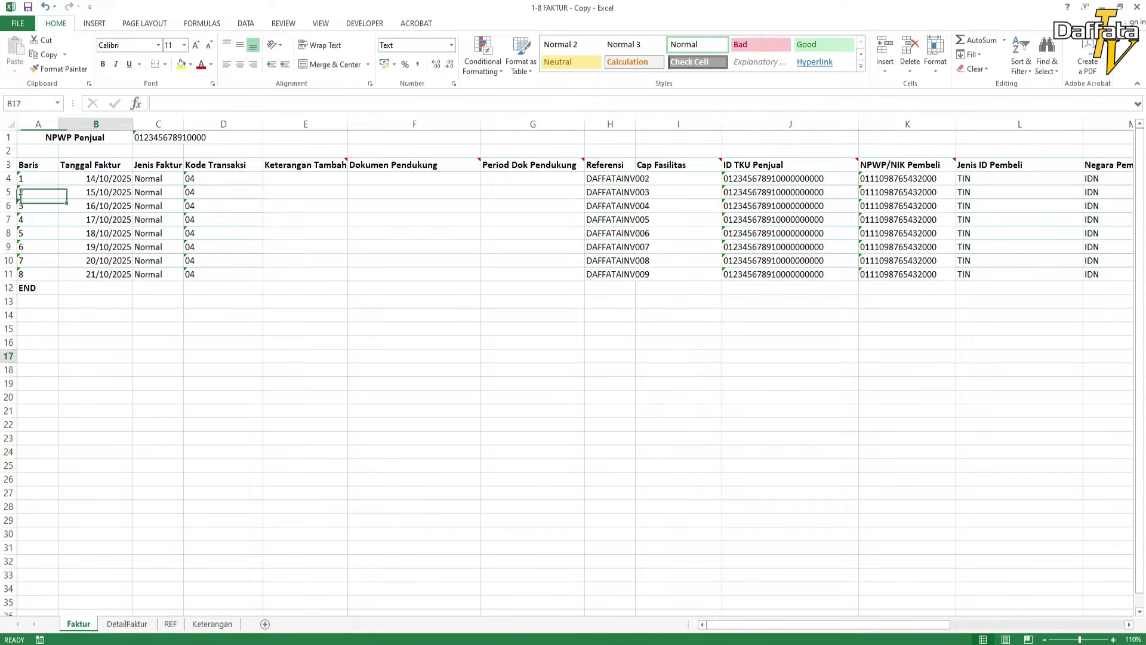
left_click_drag(37, 179, 38, 192)
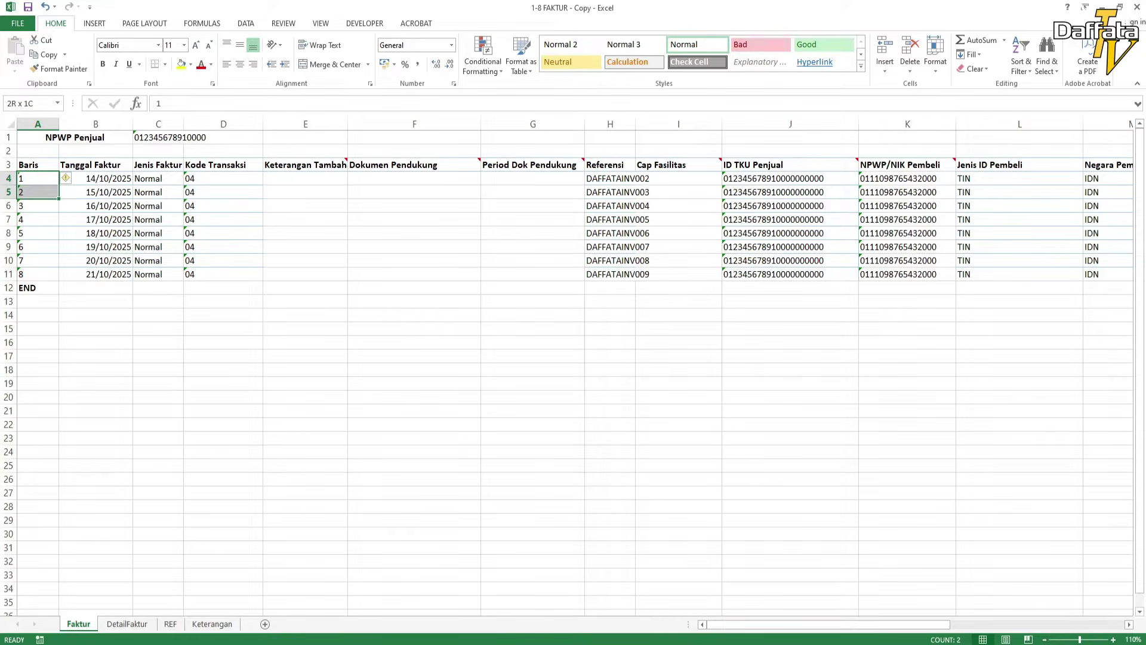
Examine the Tanggal Faktur column, including its header and the invoice date entries in B4 and B5
left_click(96, 124)
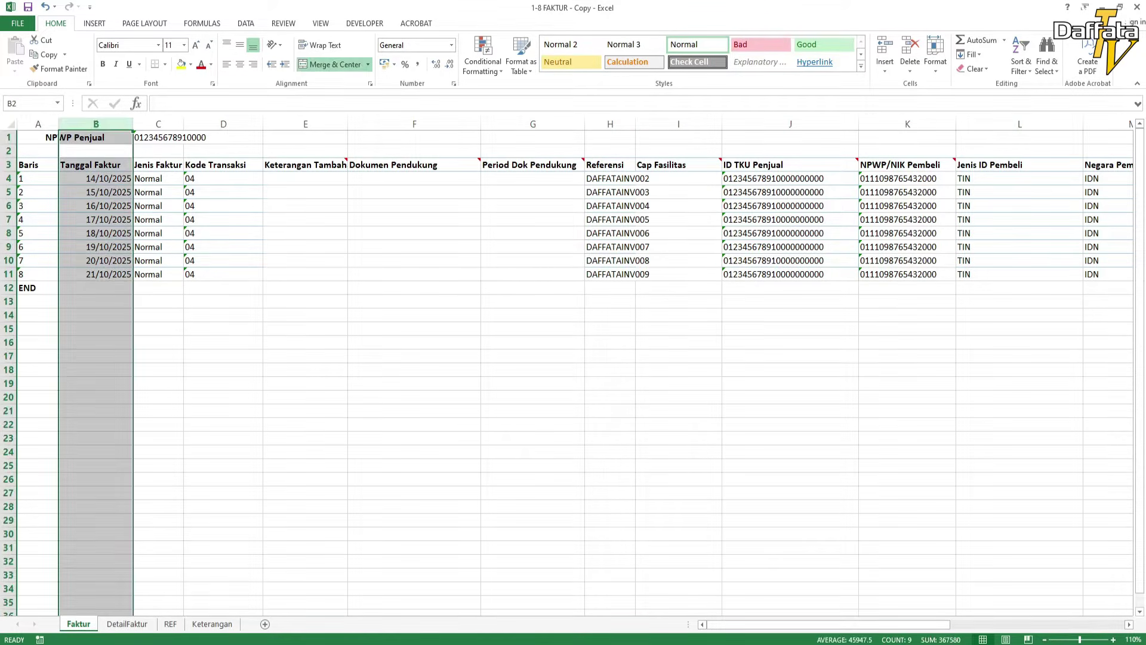
left_click(158, 329)
left_click(95, 165)
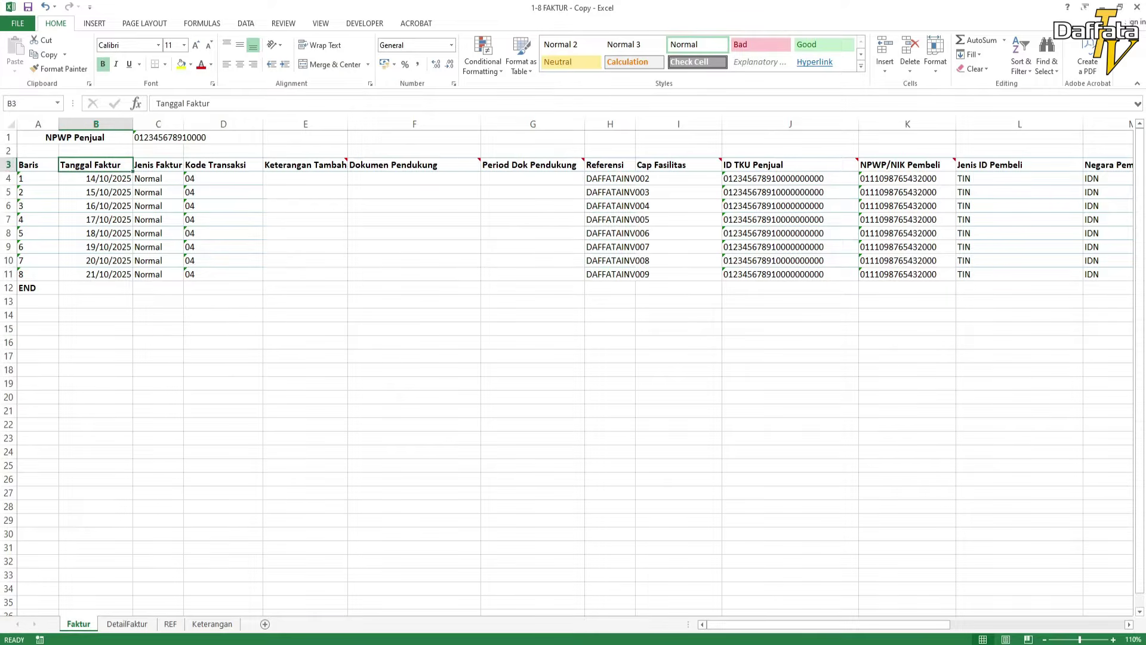
left_click(158, 315)
left_click(96, 260)
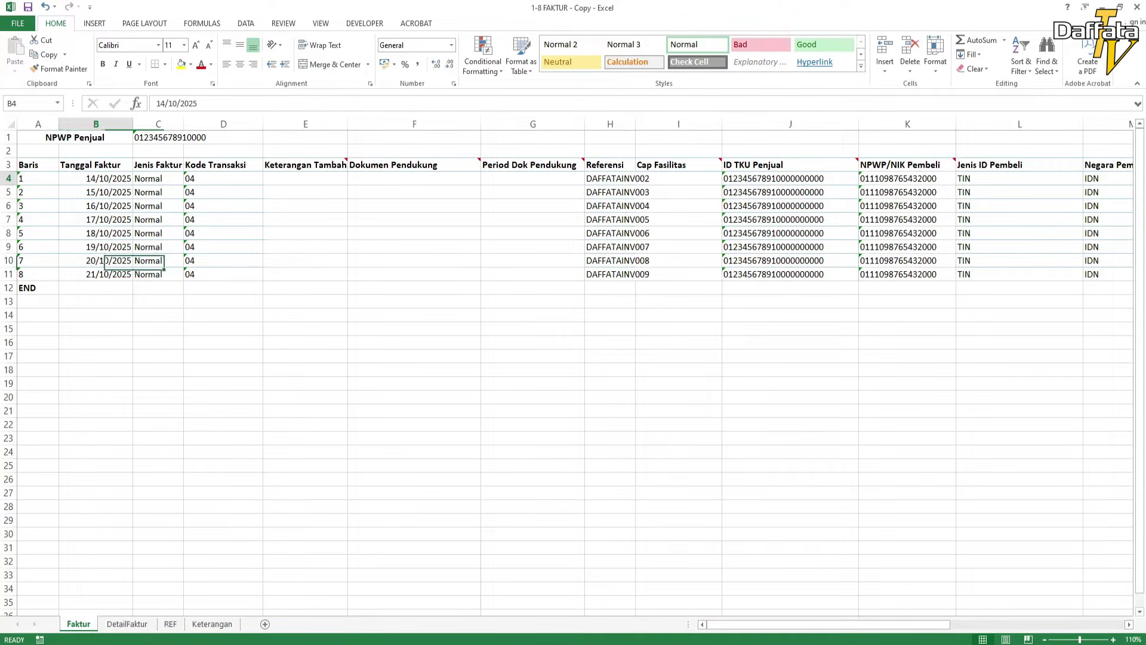
left_click(95, 179)
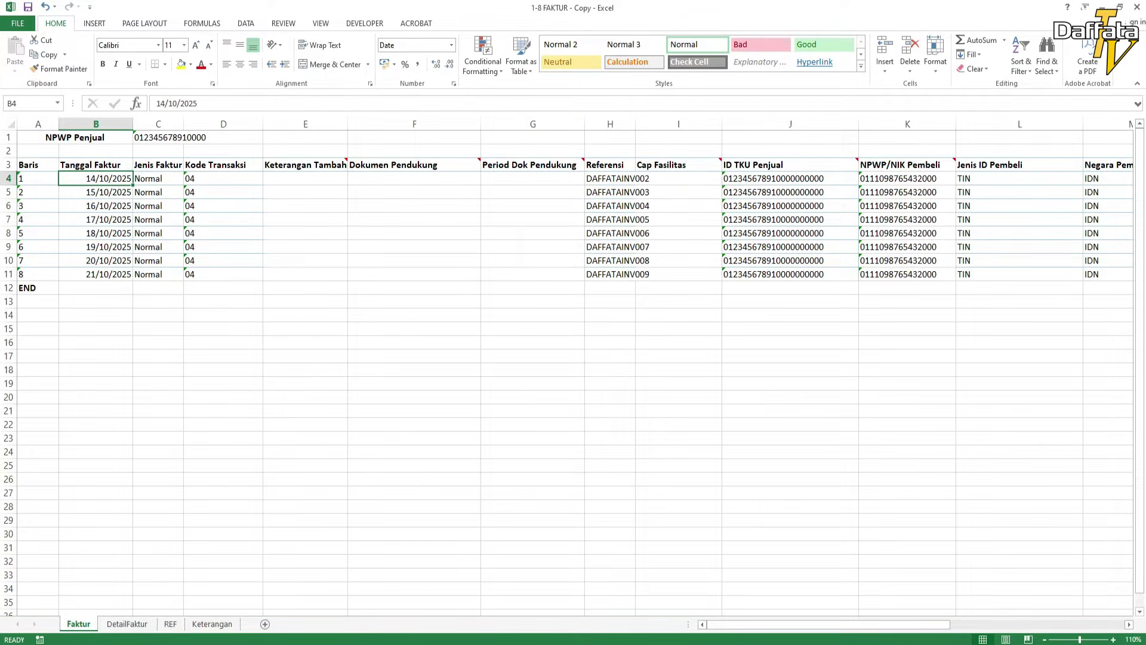
left_click(158, 452)
left_click(158, 411)
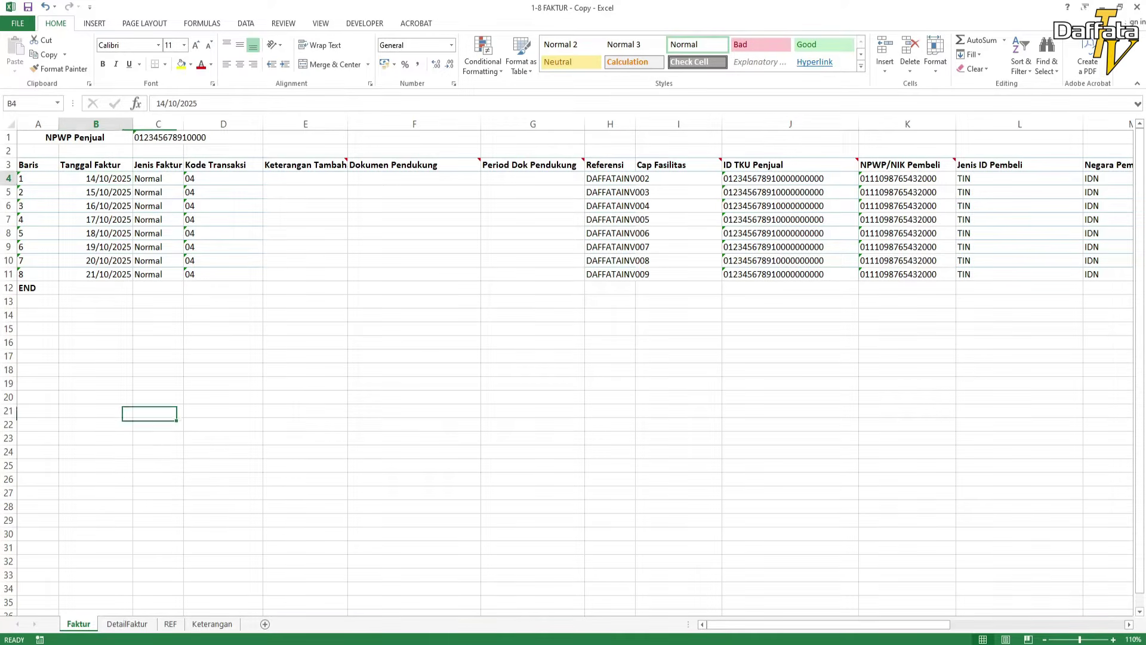
left_click(95, 179)
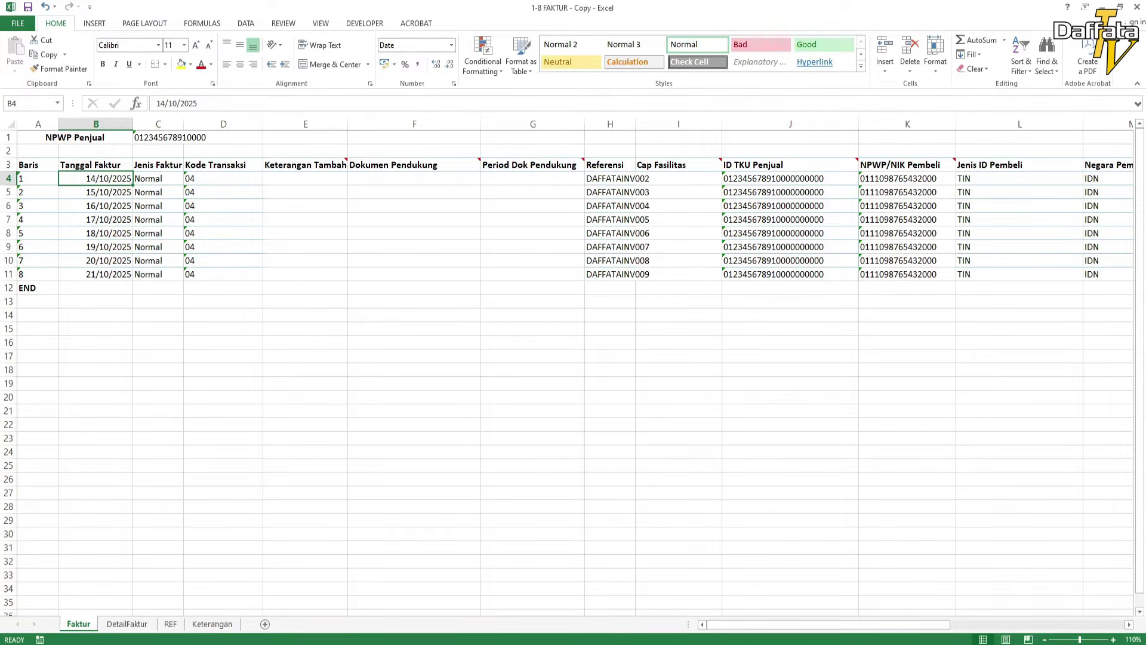
left_click(96, 192)
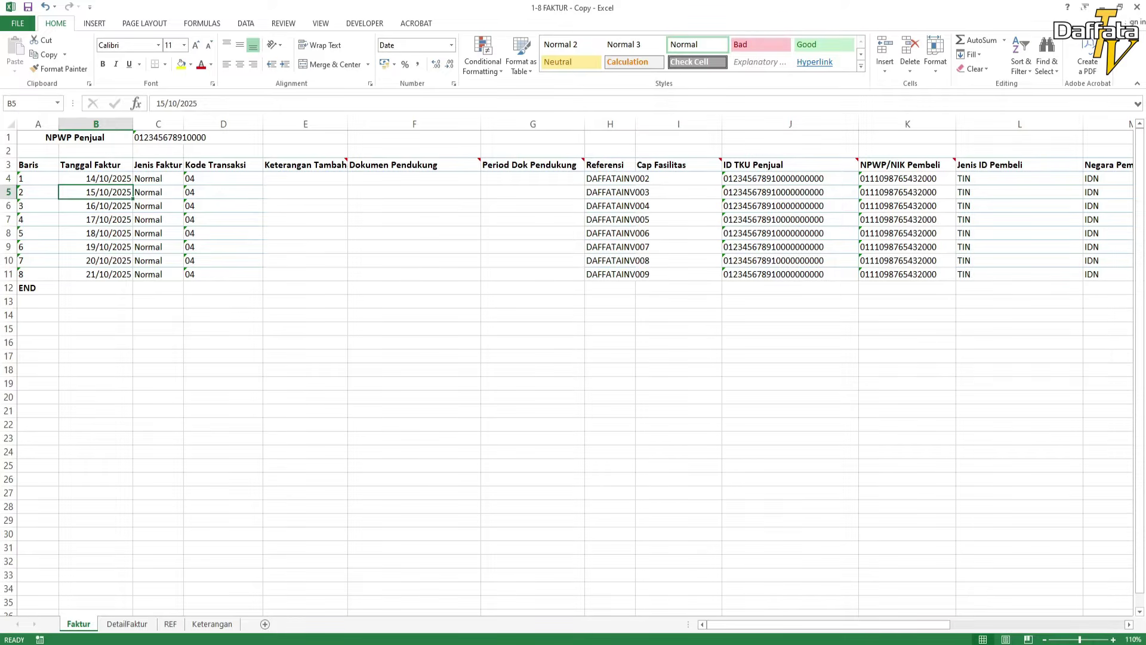
left_click(95, 178)
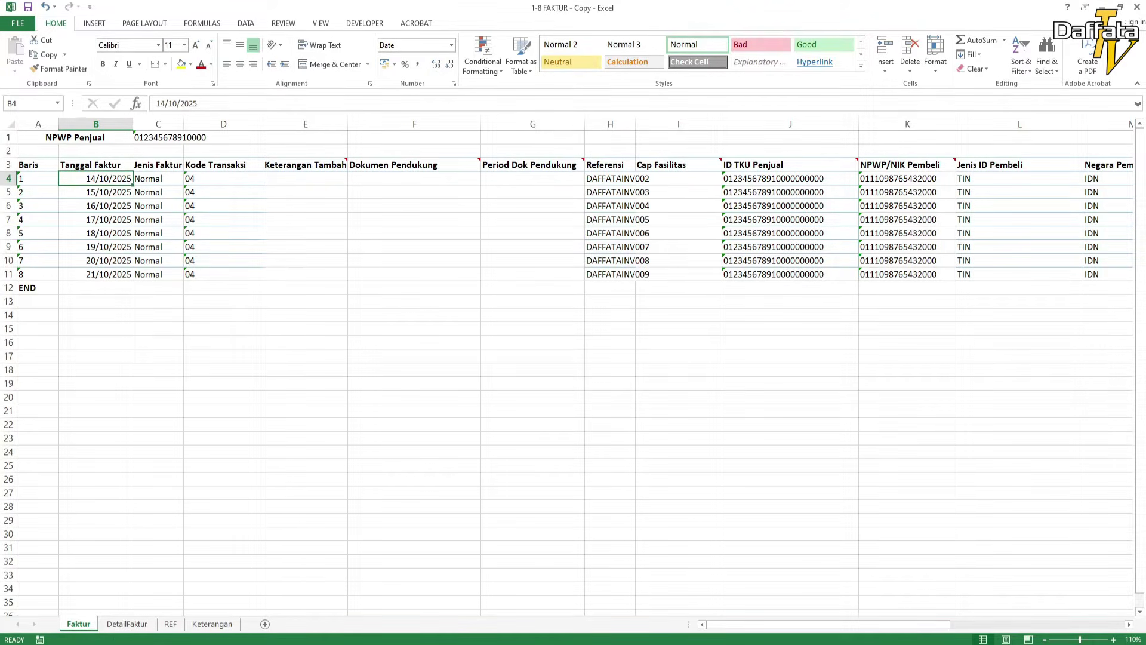
Examine the Jenis Faktur column and select its first entry in cell C4
left_click(158, 383)
left_click(158, 124)
left_click(305, 357)
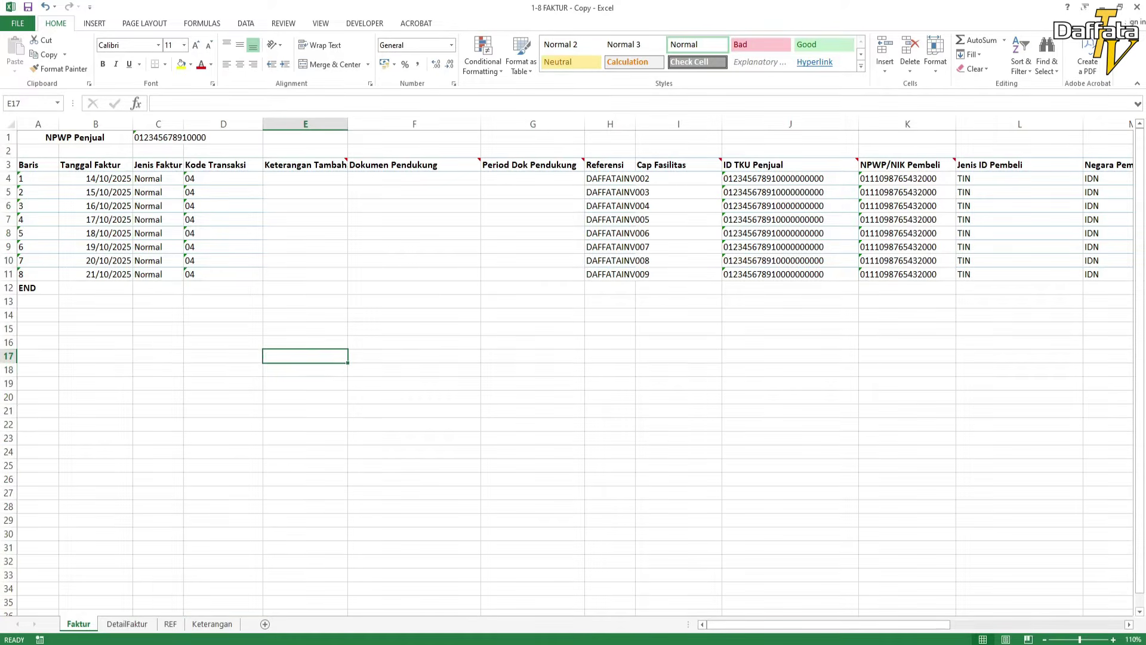
left_click(158, 178)
left_click_drag(222, 328, 223, 342)
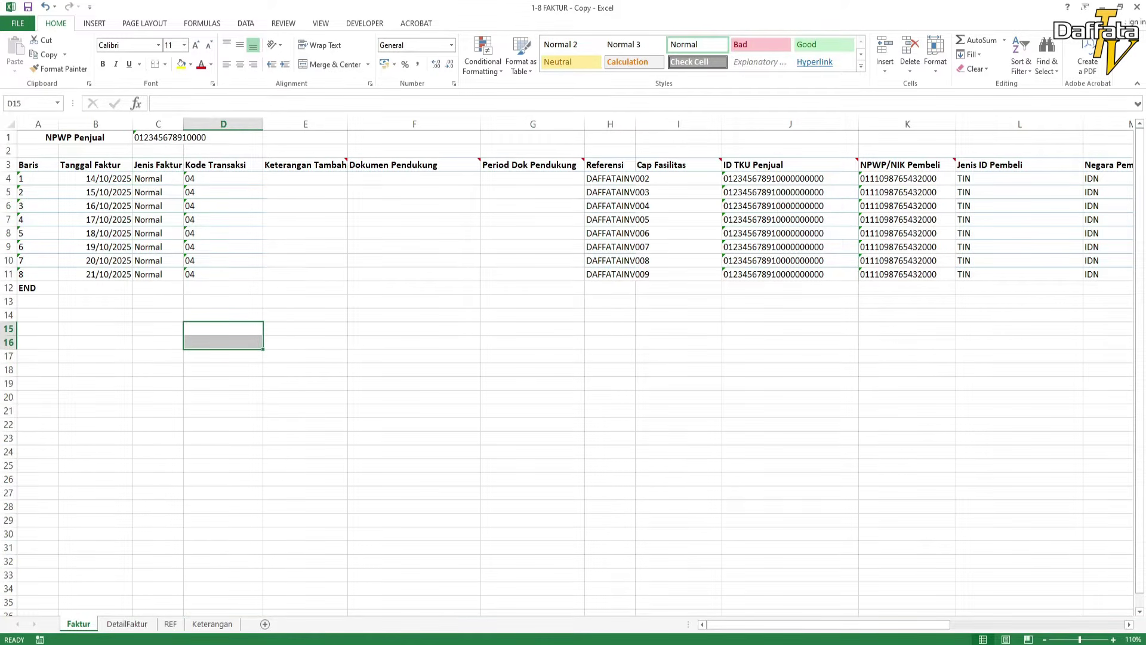
left_click(159, 178)
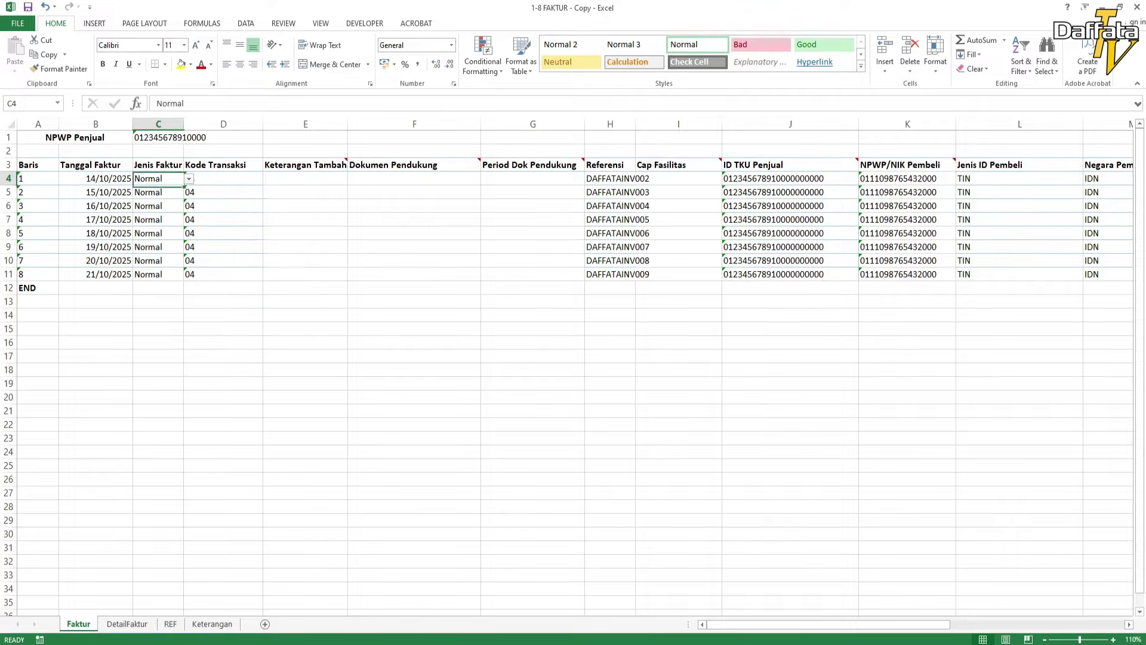
Set the Jenis Faktur of the first invoice in C4 to Normal
left_click(188, 179)
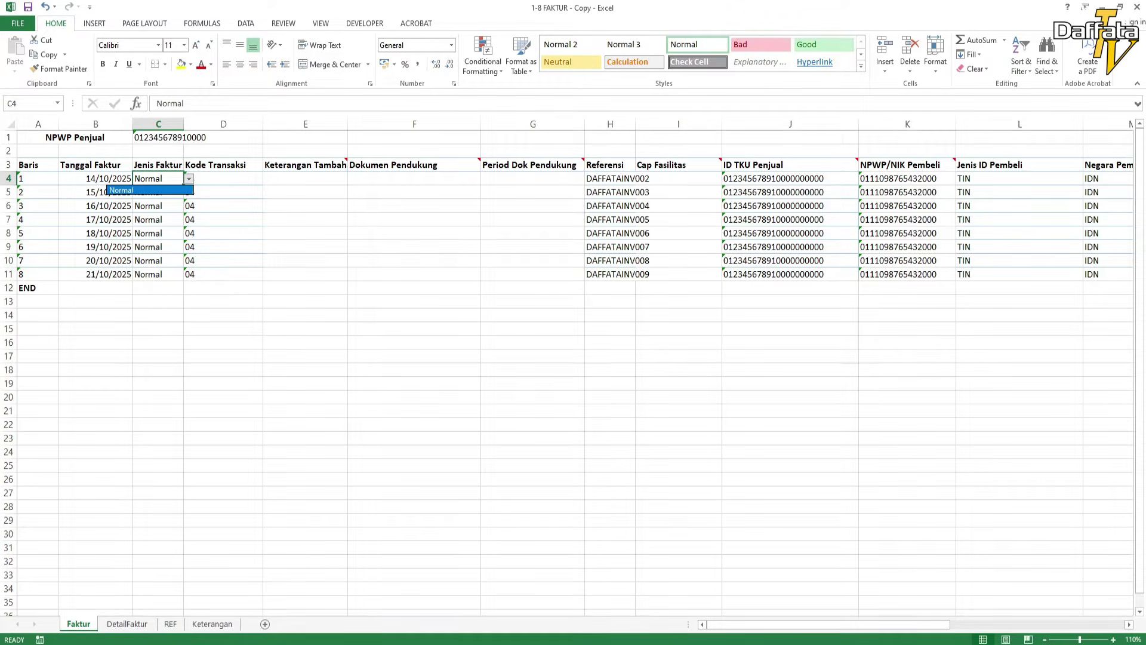
left_click(150, 190)
left_click(224, 328)
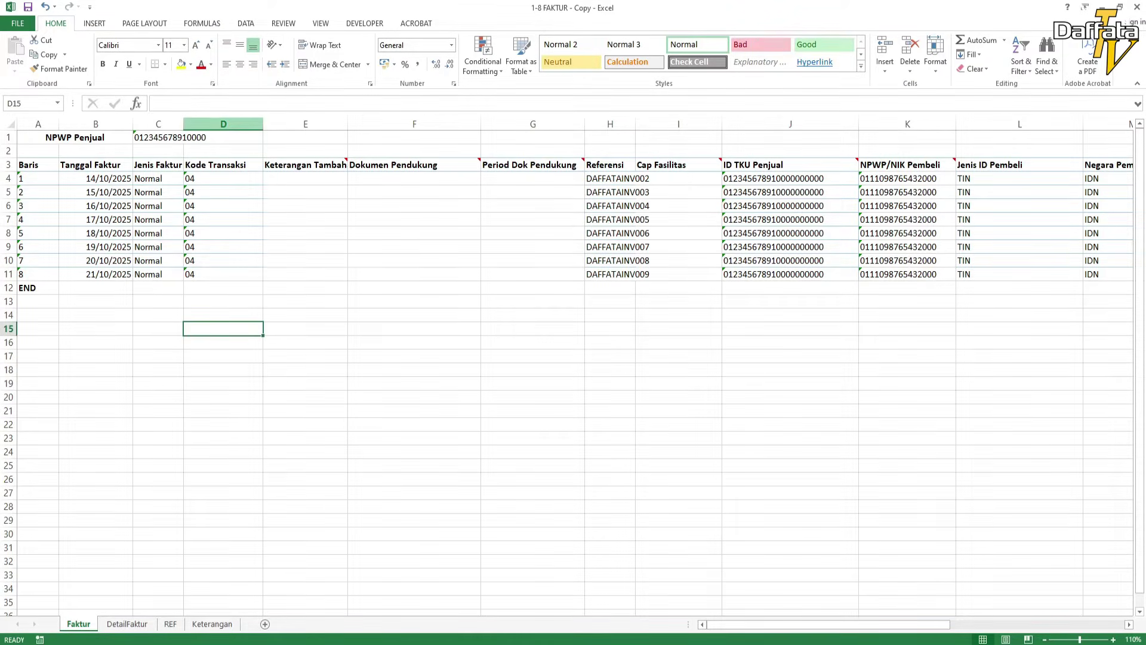
Examine the Kode Transaksi column, including its header in D3 and the list of codes available in D4
left_click(223, 124)
left_click(304, 274)
left_click(223, 164)
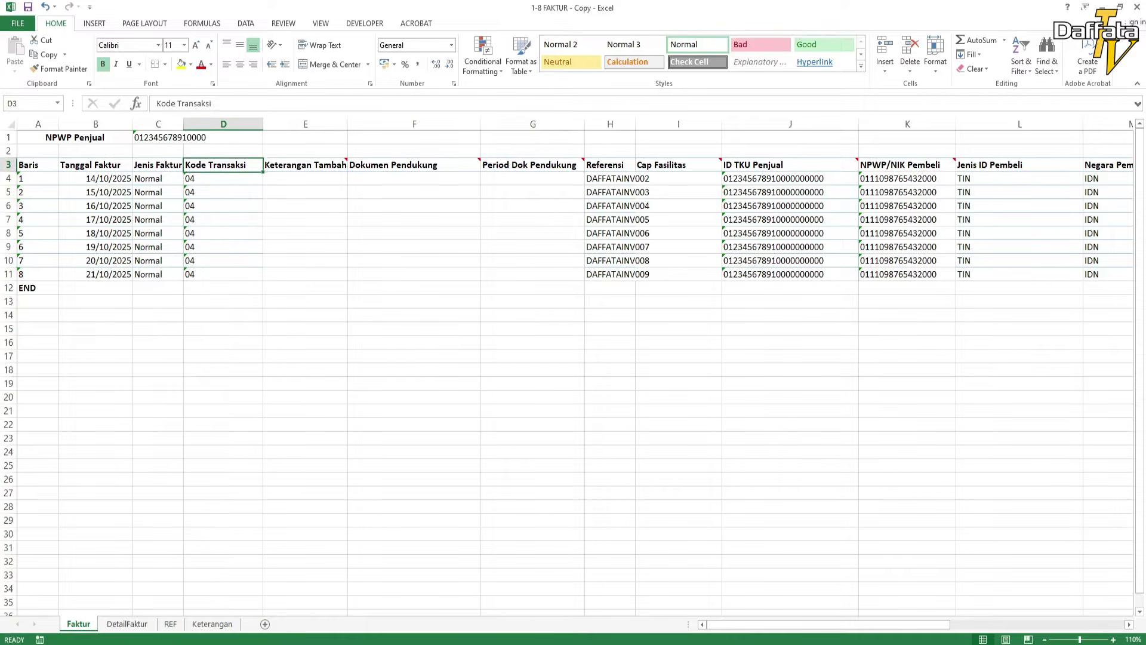
left_click(223, 178)
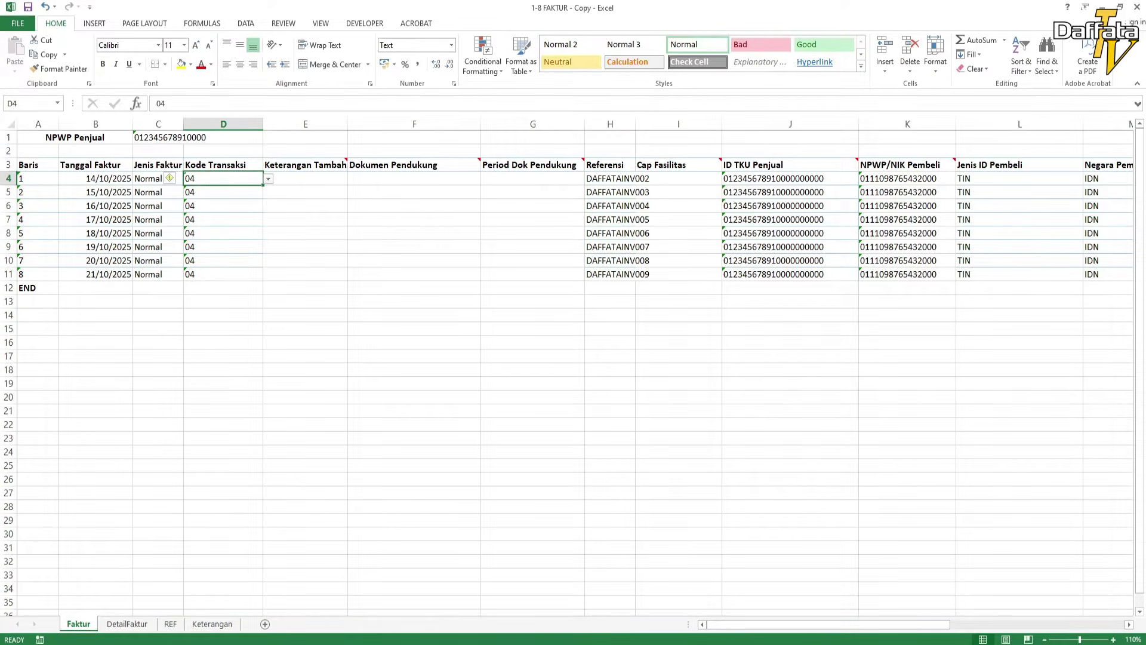
key("alt+Down")
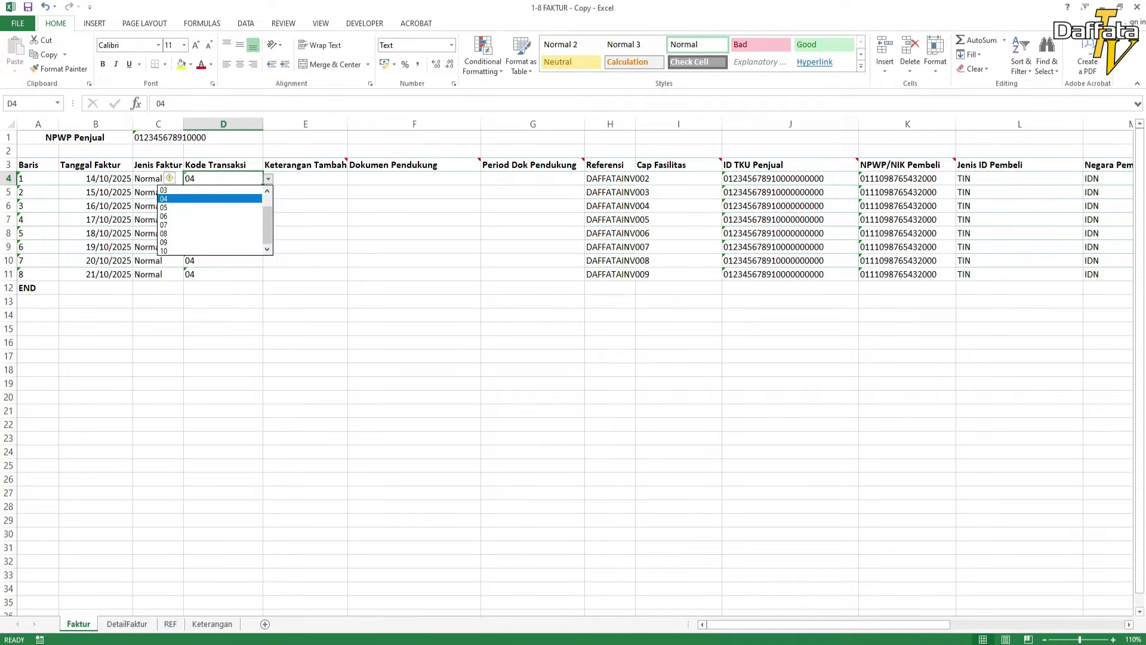
key("Escape")
left_click(222, 205)
left_click(222, 178)
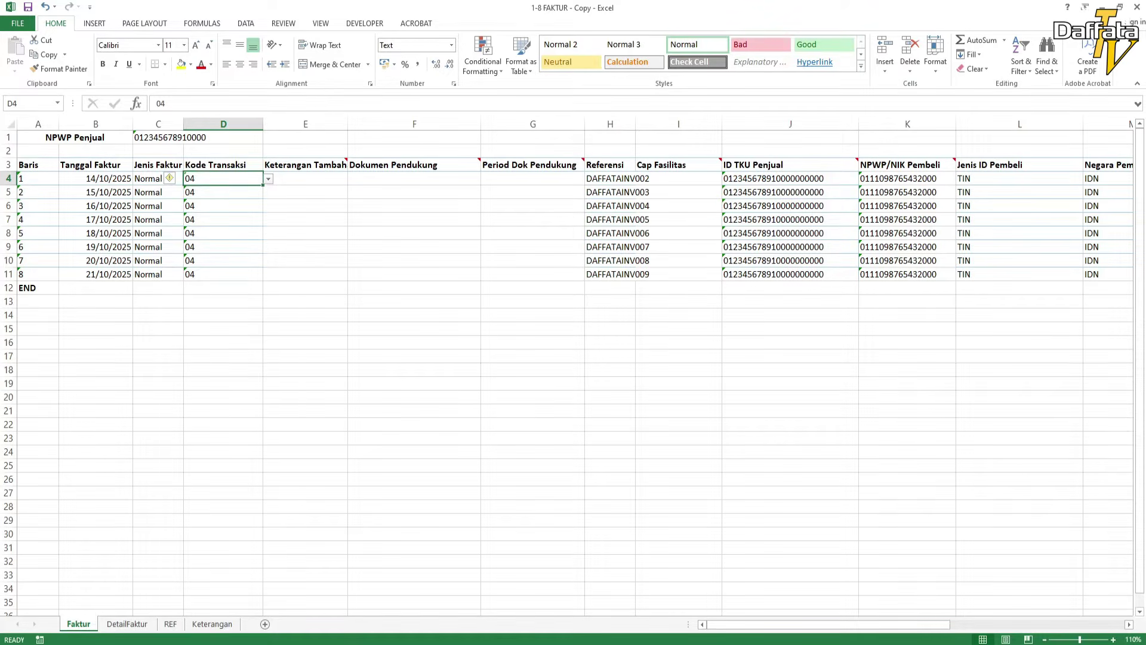
Copy transaction code 04 from D4 into all invoice rows of the Kode Transaksi column, D4:D11
left_click(222, 274)
left_click(222, 177)
key("ctrl+c")
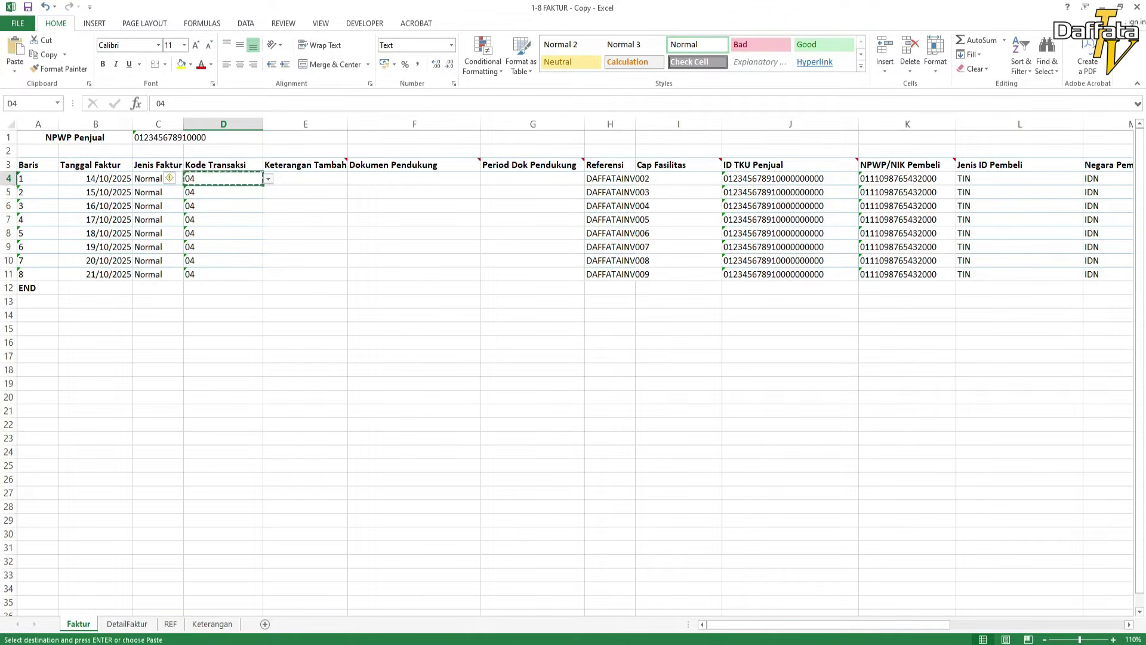
key("ctrl+shift+Down")
key("ctrl+v")
key("Escape")
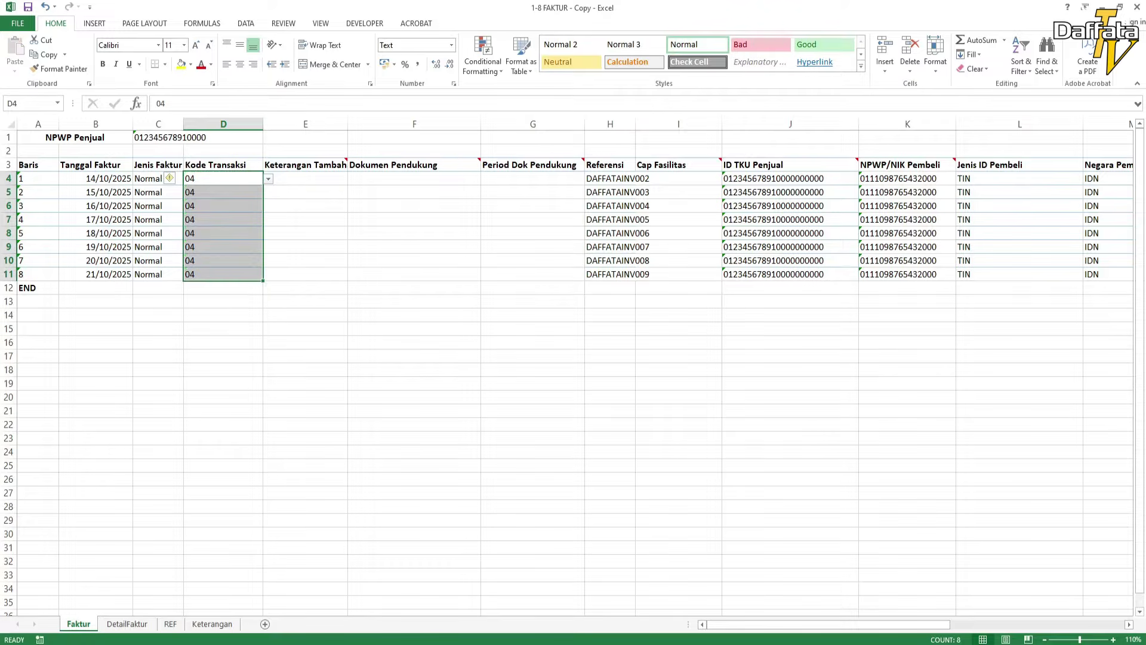
left_click(304, 396)
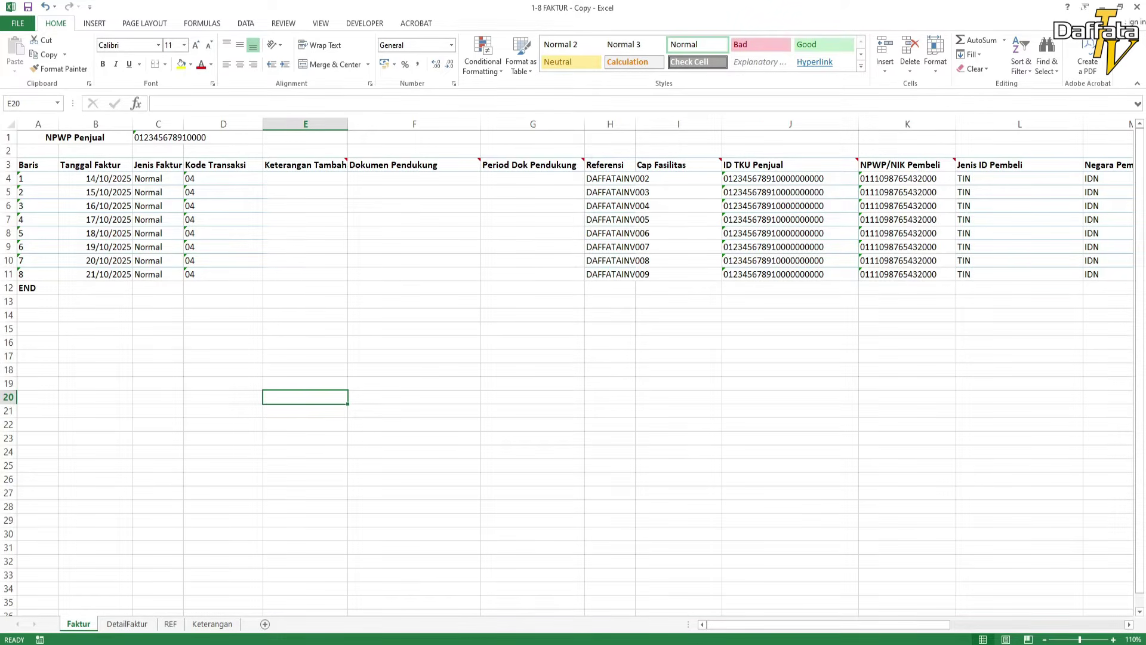
Examine the Keterangan Tambahan, Dokumen Pendukung and Period Dok Pendukung columns, and read the comment on the Keterangan Tambahan header
left_click(305, 124)
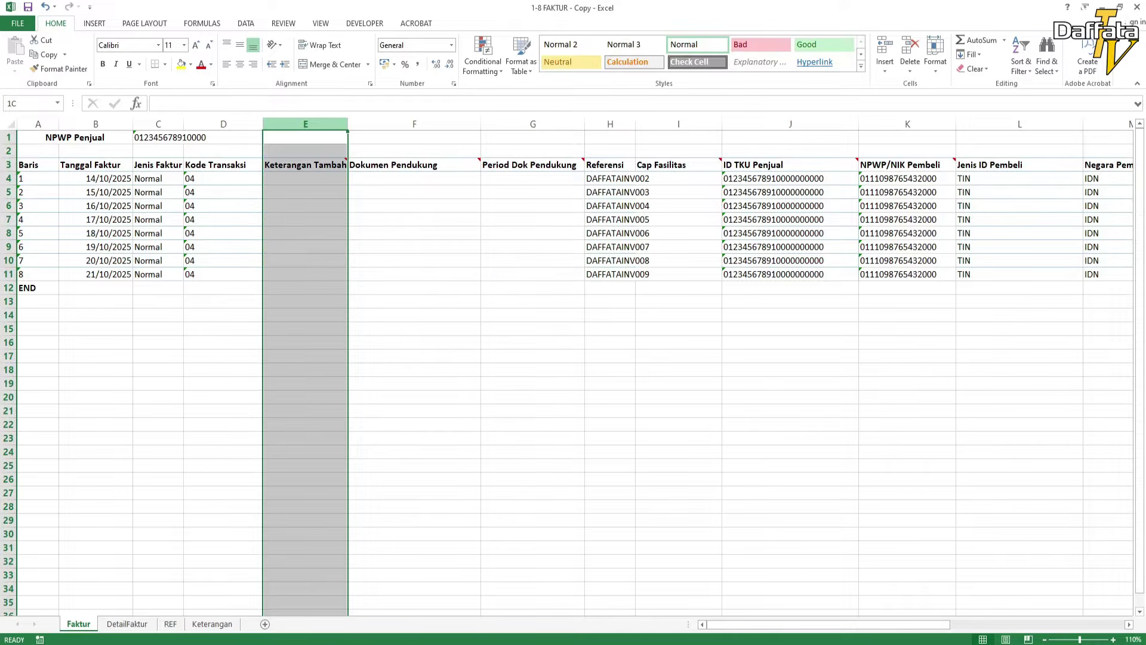
left_click_drag(306, 124, 533, 123)
left_click(678, 410)
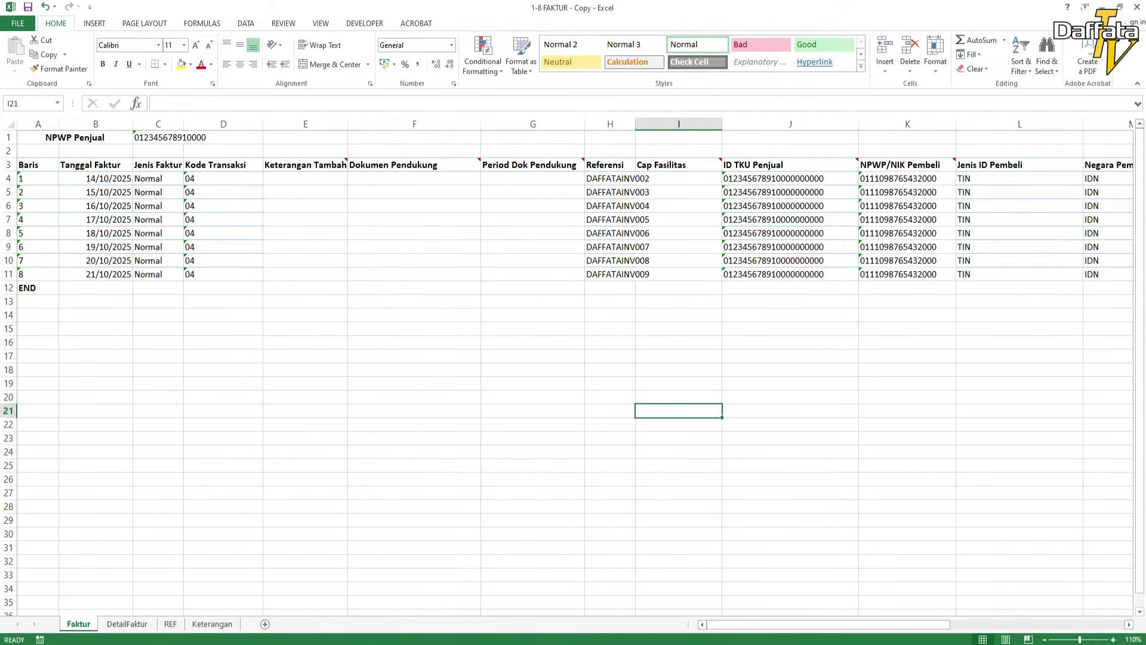
left_click(305, 246)
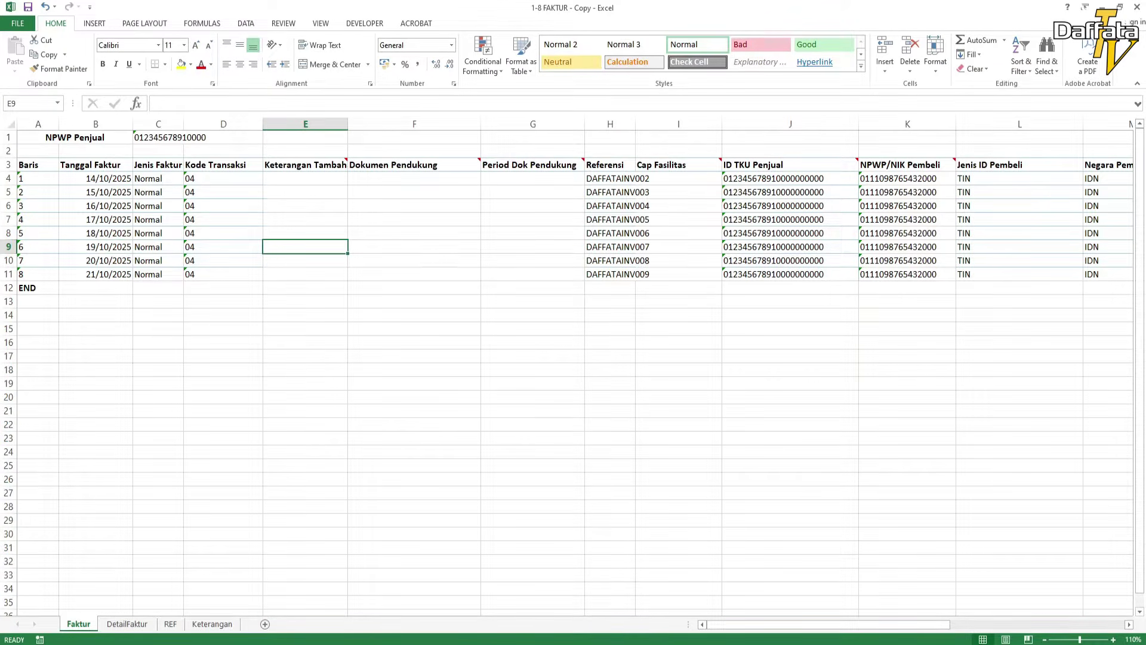
left_click(345, 162)
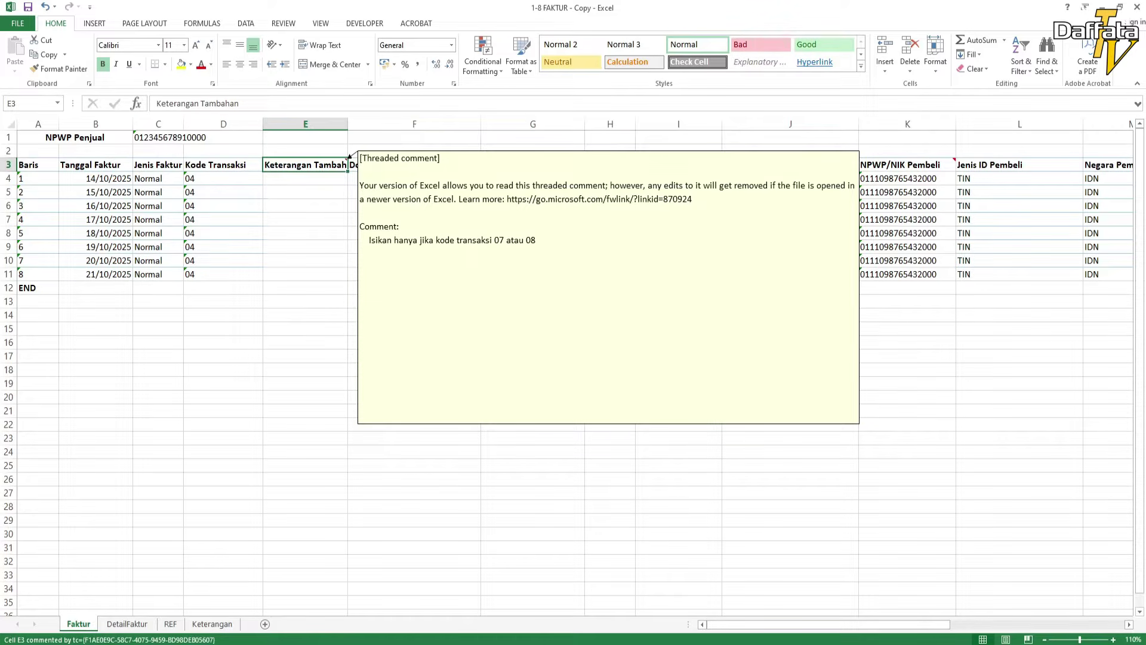
left_click(532, 233)
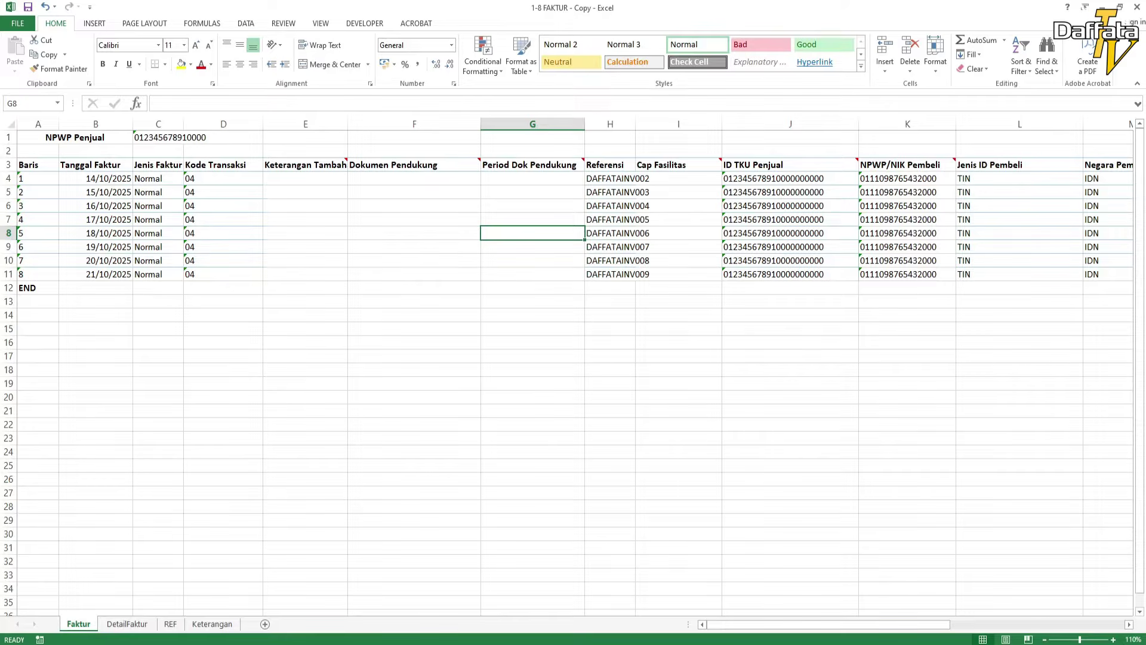
Examine the Referensi column, checking its header in H3 and the invoice references from H4 down to H11
left_click(609, 124)
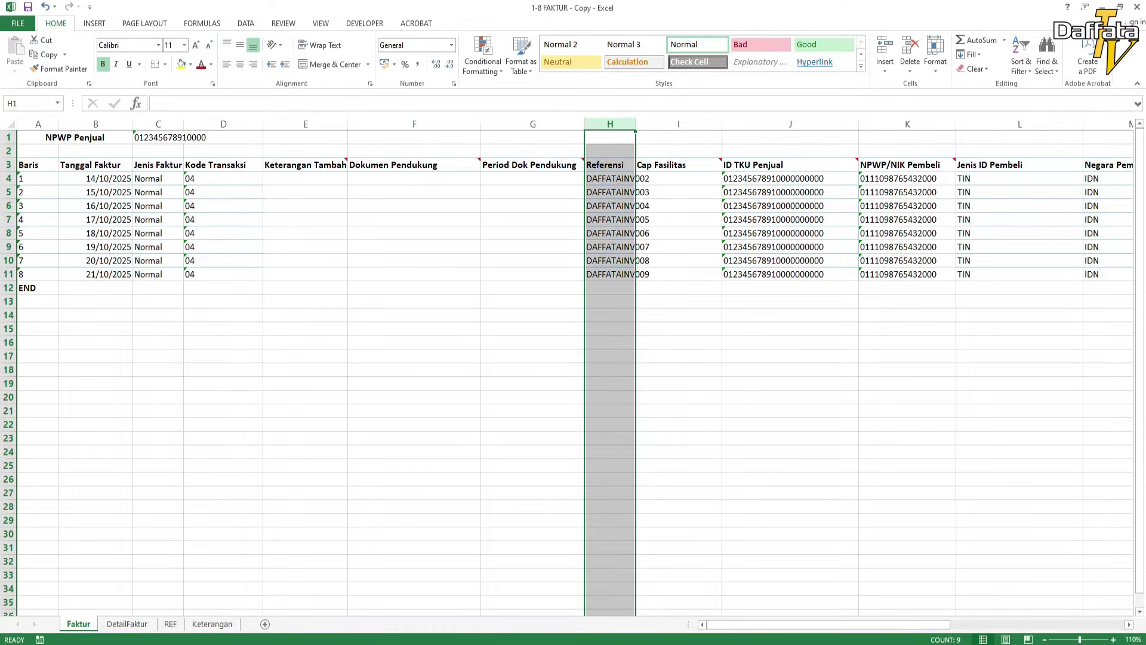
left_click(610, 178)
left_click(610, 219)
left_click(610, 233)
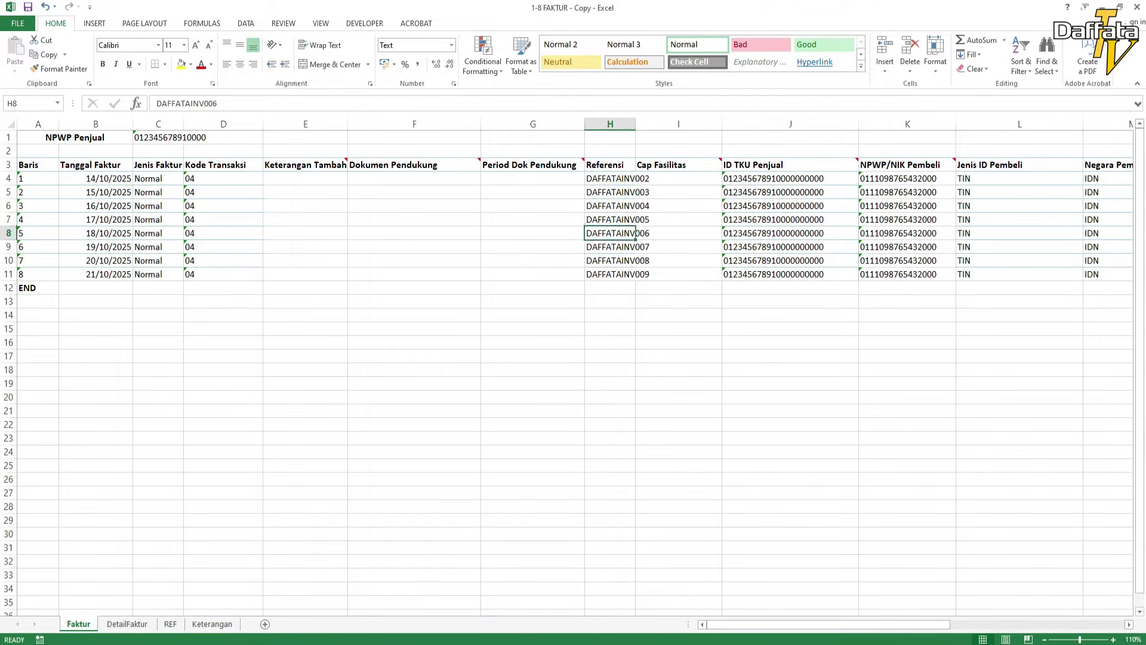
left_click(610, 274)
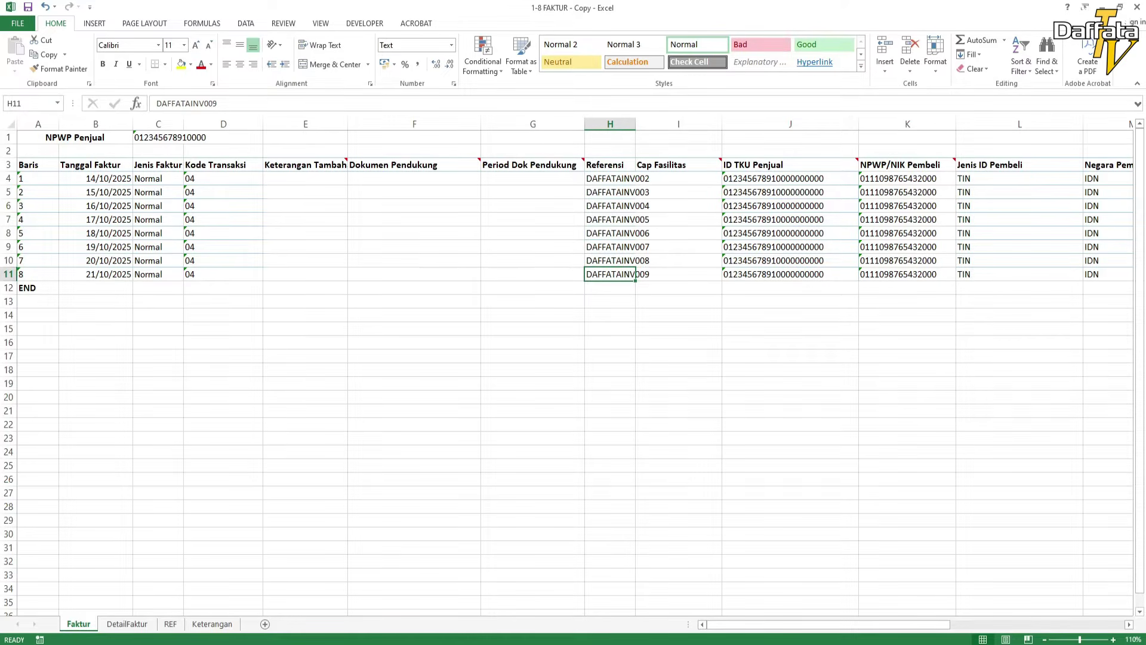
left_click(609, 178)
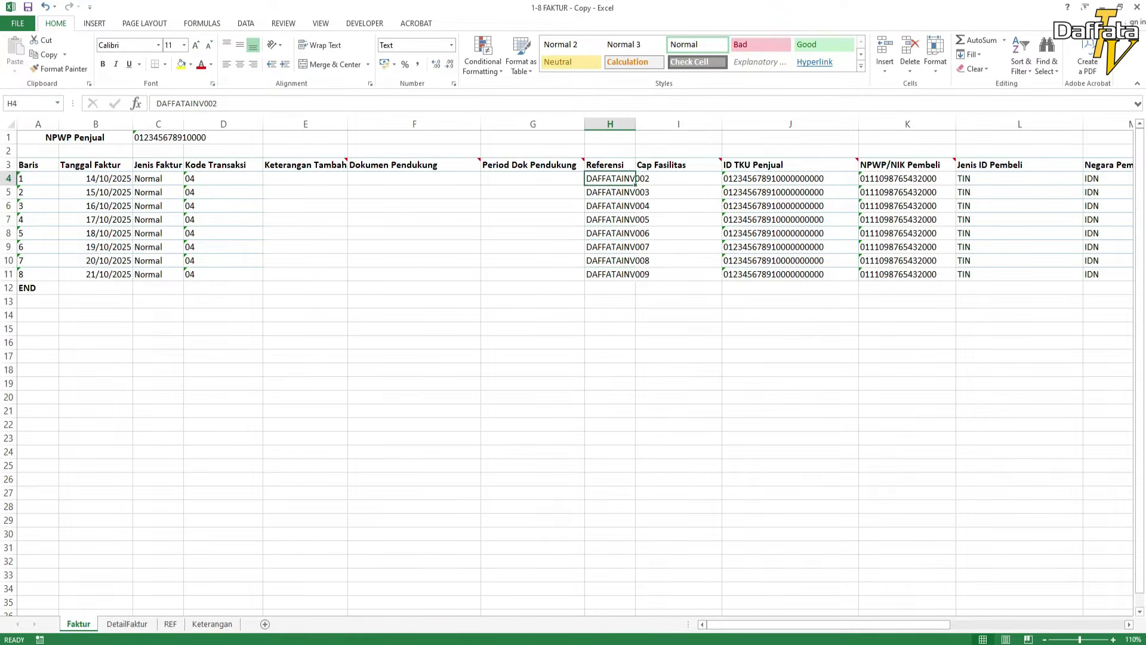
left_click(610, 233)
left_click(610, 260)
left_click(610, 274)
left_click(610, 191)
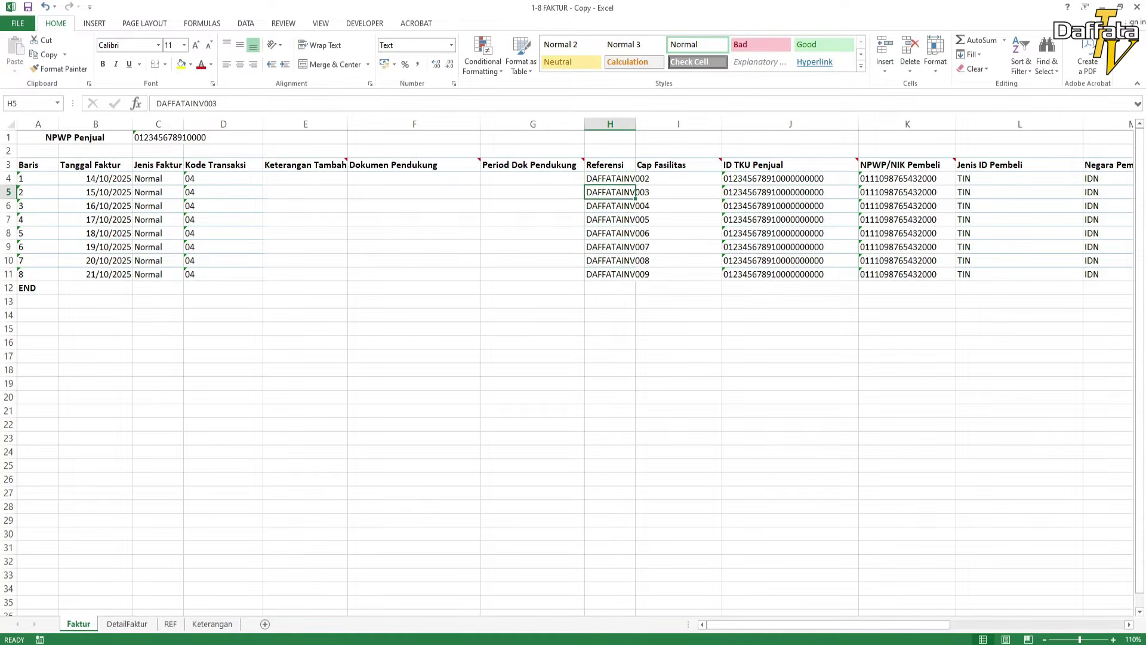
left_click(610, 178)
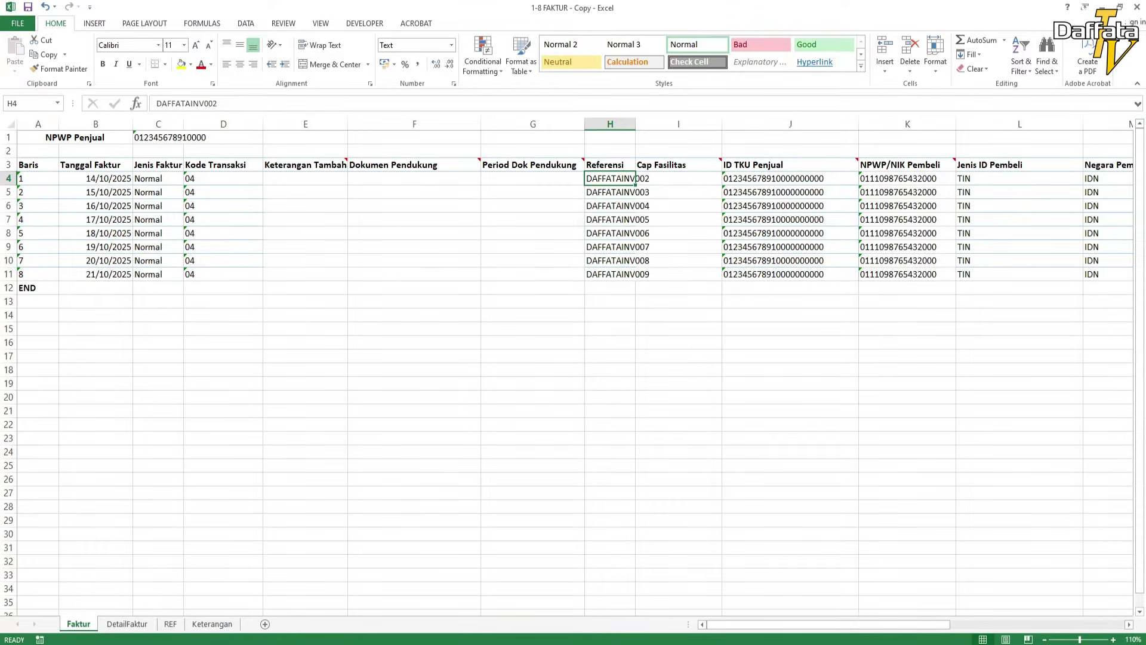
left_click(609, 165)
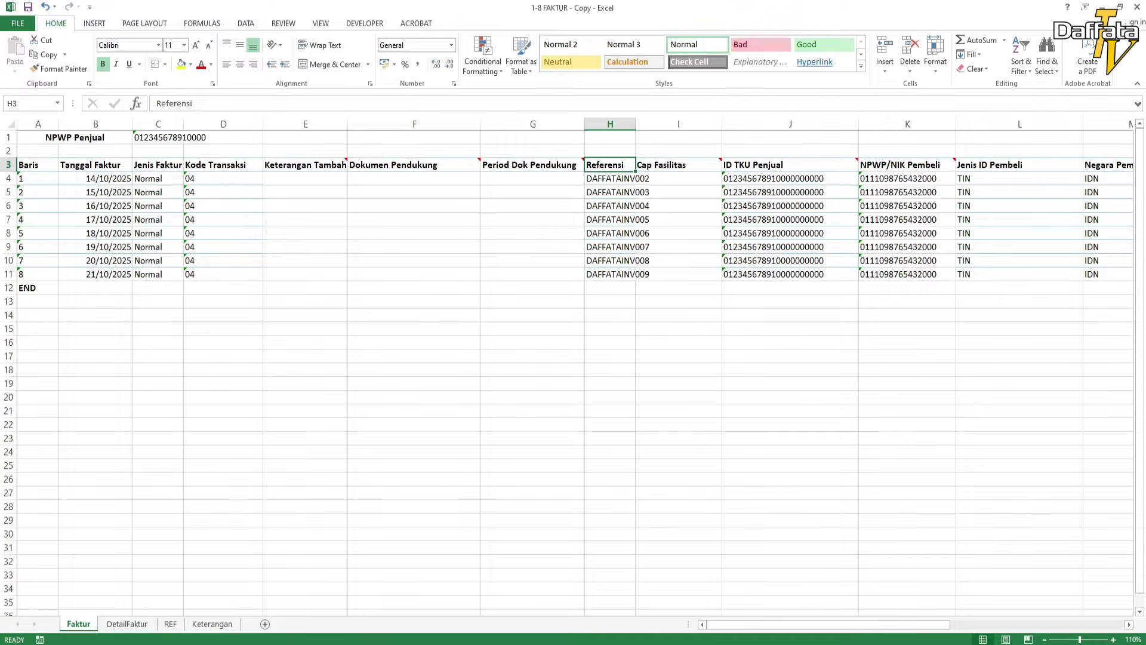
Examine the Cap Fasilitas column and read the comment attached to its header in I3
left_click(678, 123)
left_click(679, 192)
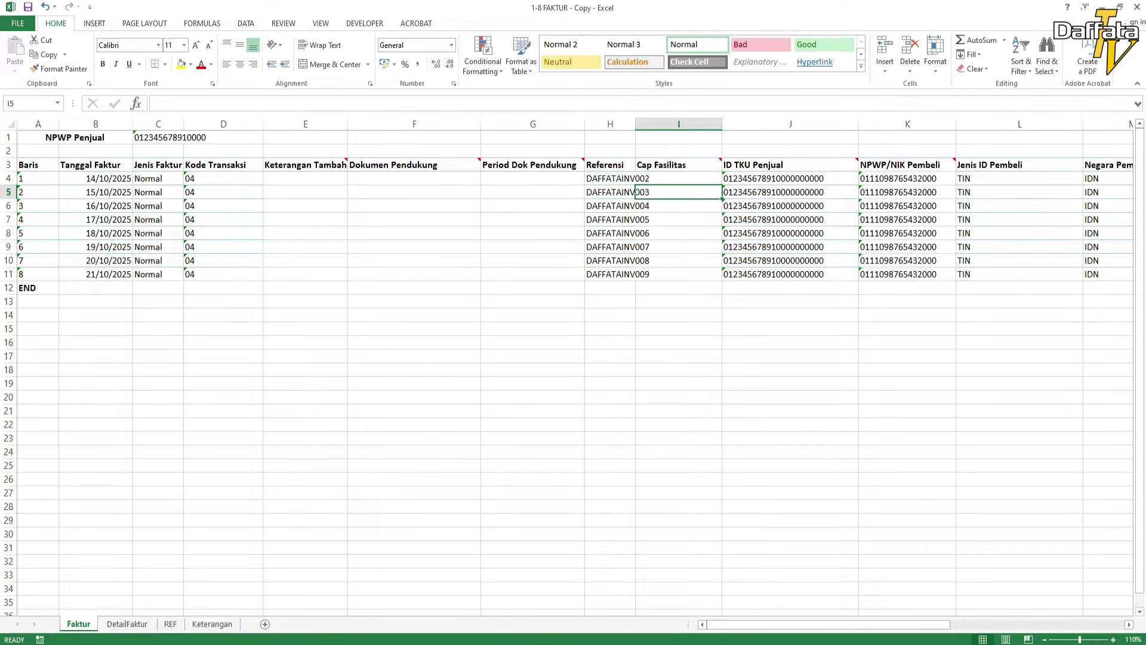
mouse_move(723, 157)
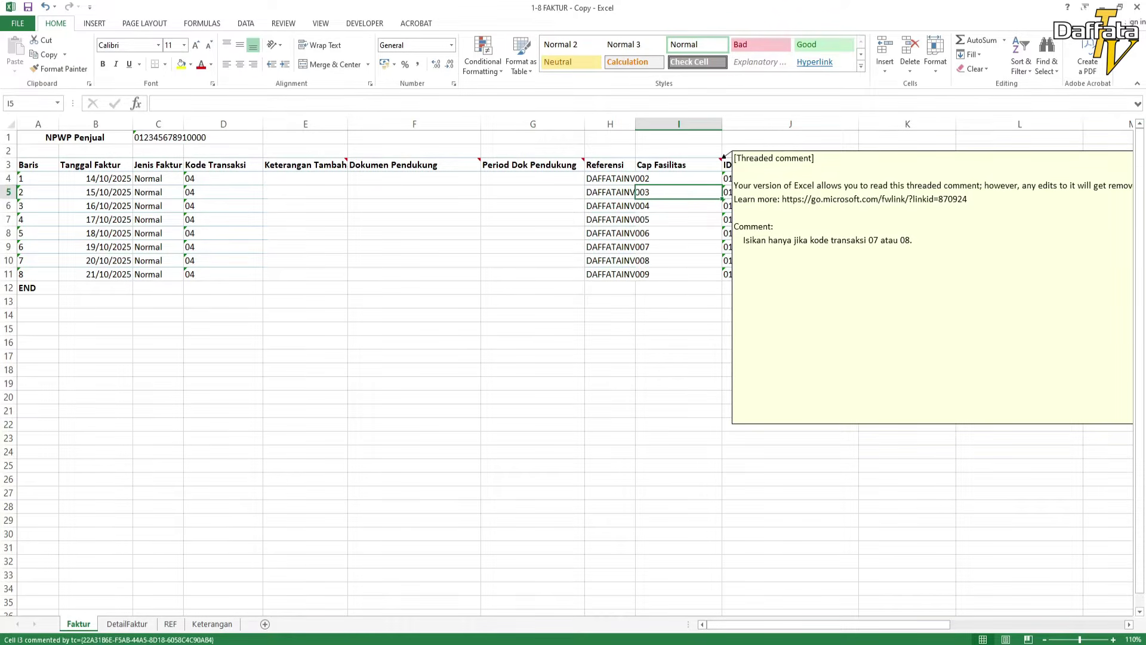
left_click(678, 287)
left_click(609, 369)
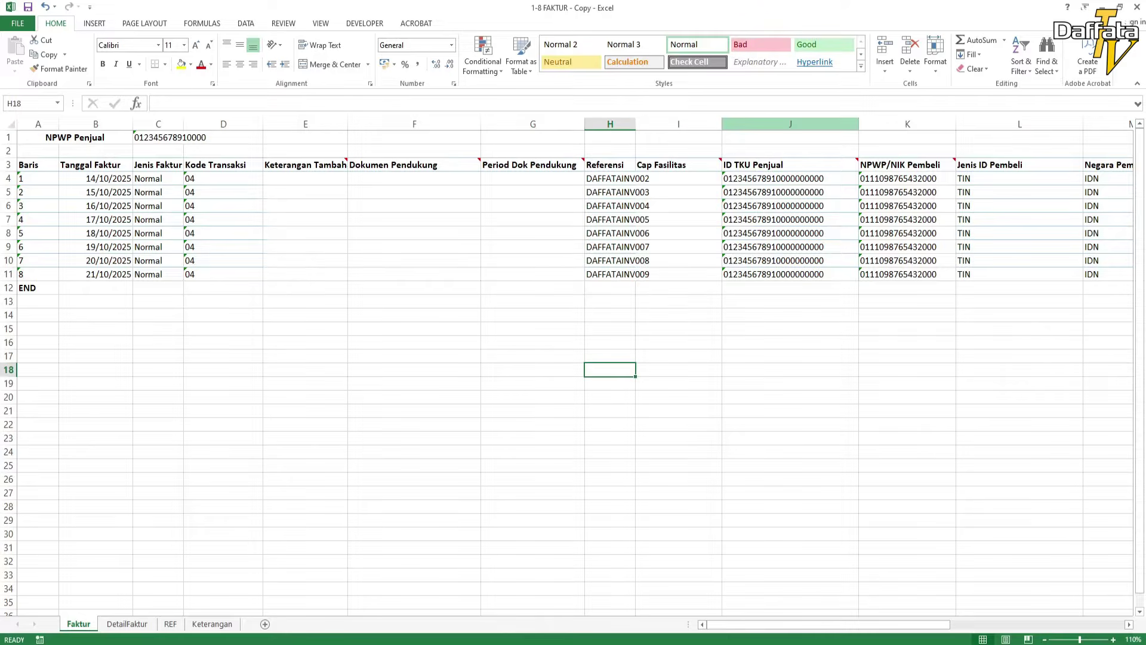
Examine the ID TKU Penjual column and read the comment attached to its header in J3
left_click(790, 123)
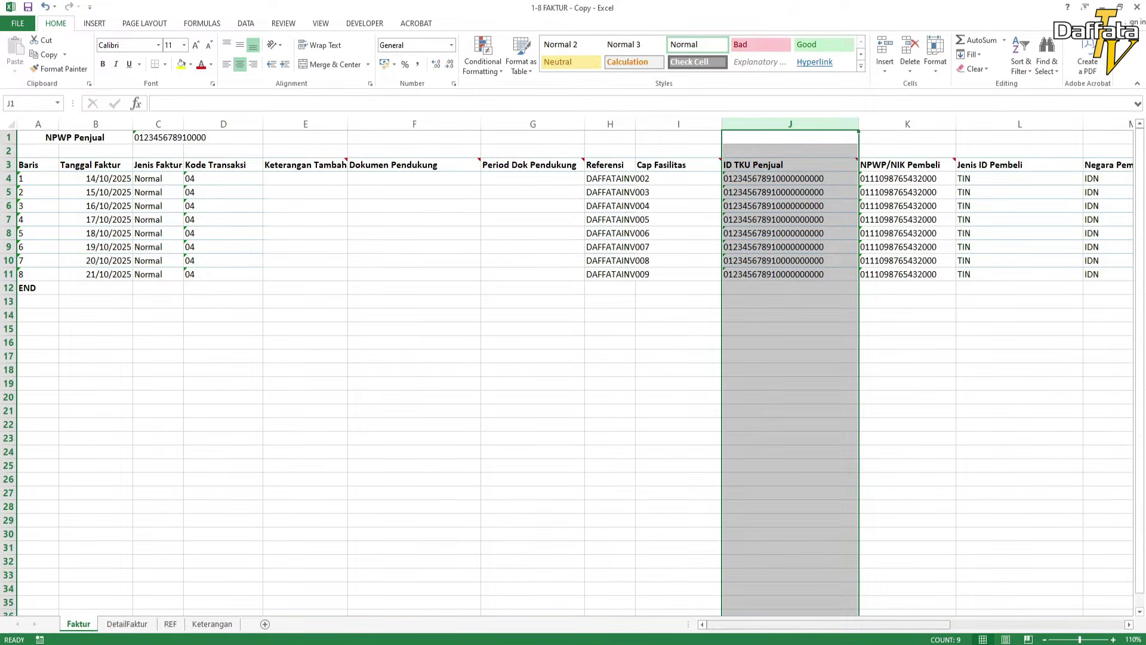
left_click_drag(935, 624, 952, 624)
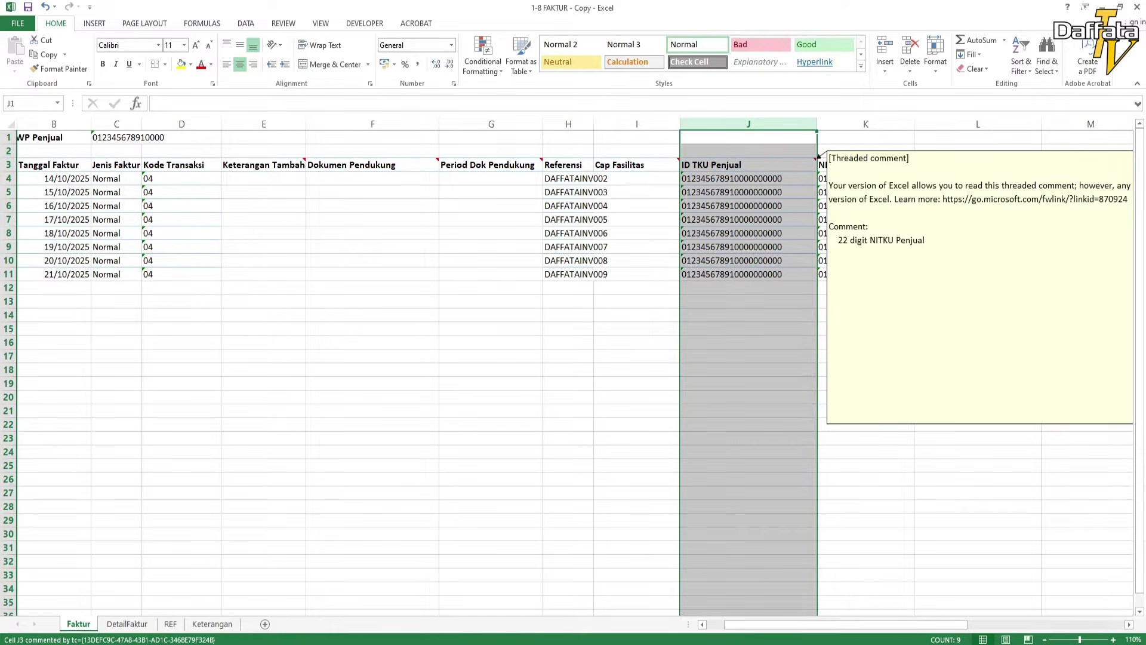
left_click(748, 383)
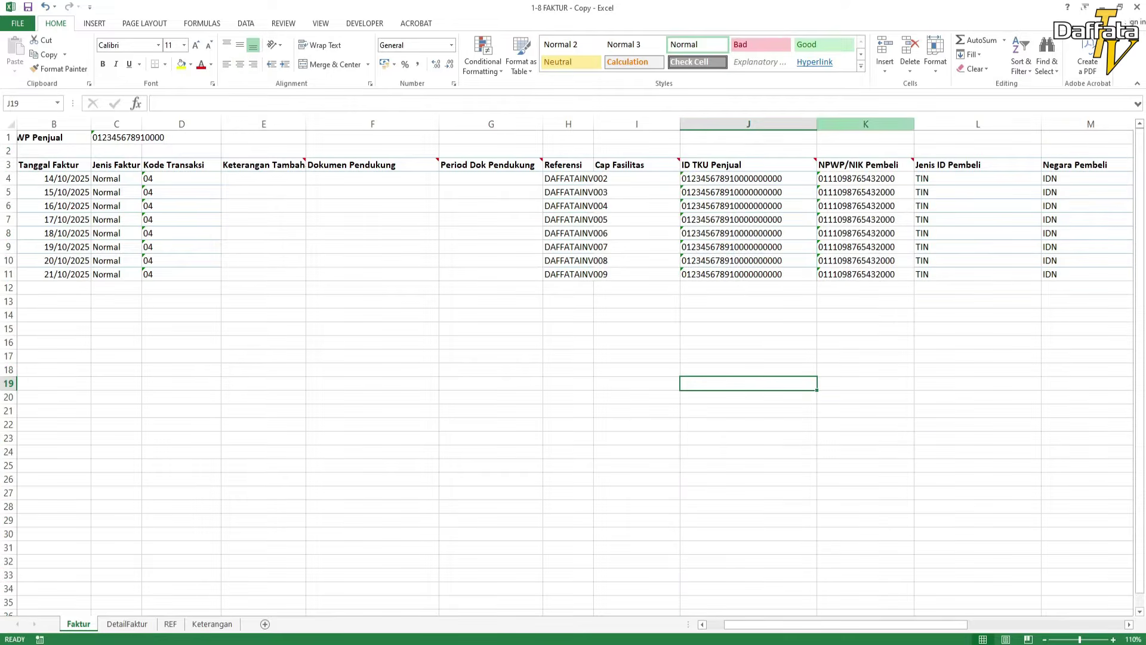
Examine the NPWP/NIK Pembeli column and its header in K3
left_click(865, 124)
left_click_drag(925, 624, 961, 624)
left_click(852, 452)
mouse_move(791, 156)
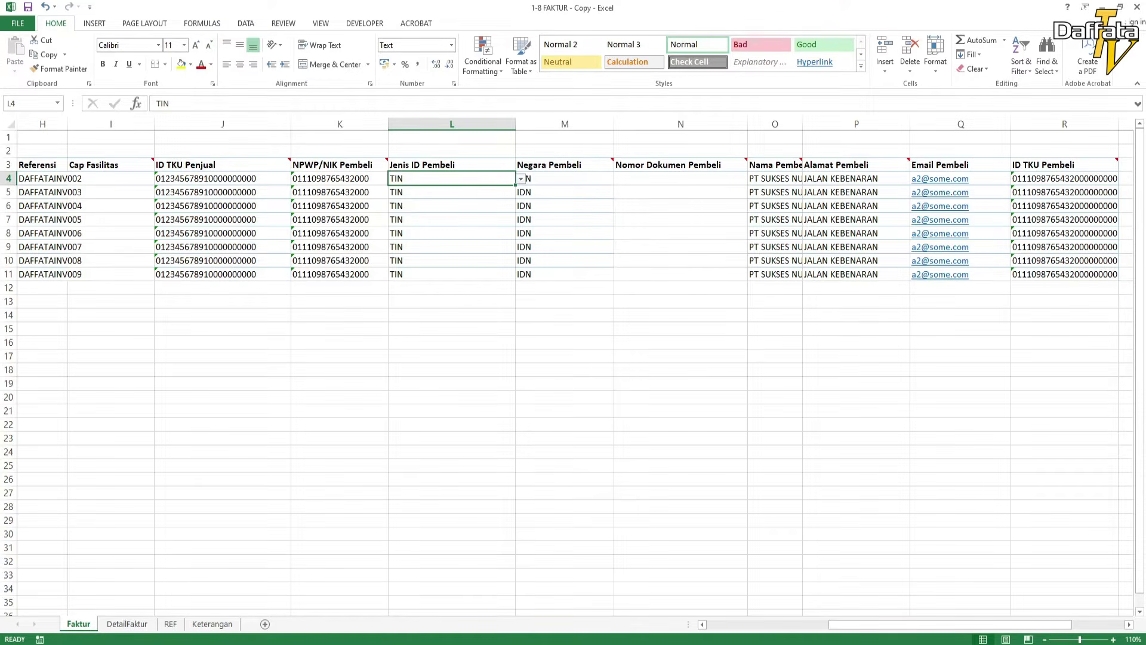
Check the ID type options offered in the Jenis ID Pembeli column, without changing the entries
key("alt+Down")
key("Escape")
key("alt+Down")
key("Escape")
key("alt+Down")
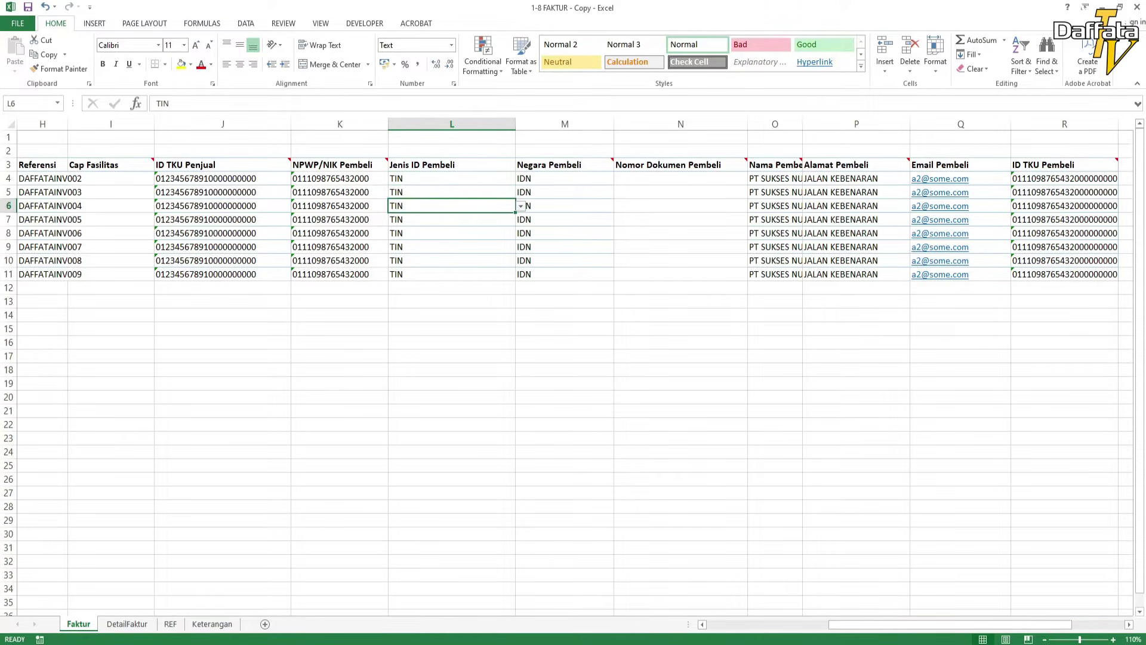
key("Escape")
Examine the Negara Pembeli column and the country code entries in M4, M7 and M8
left_click(564, 233)
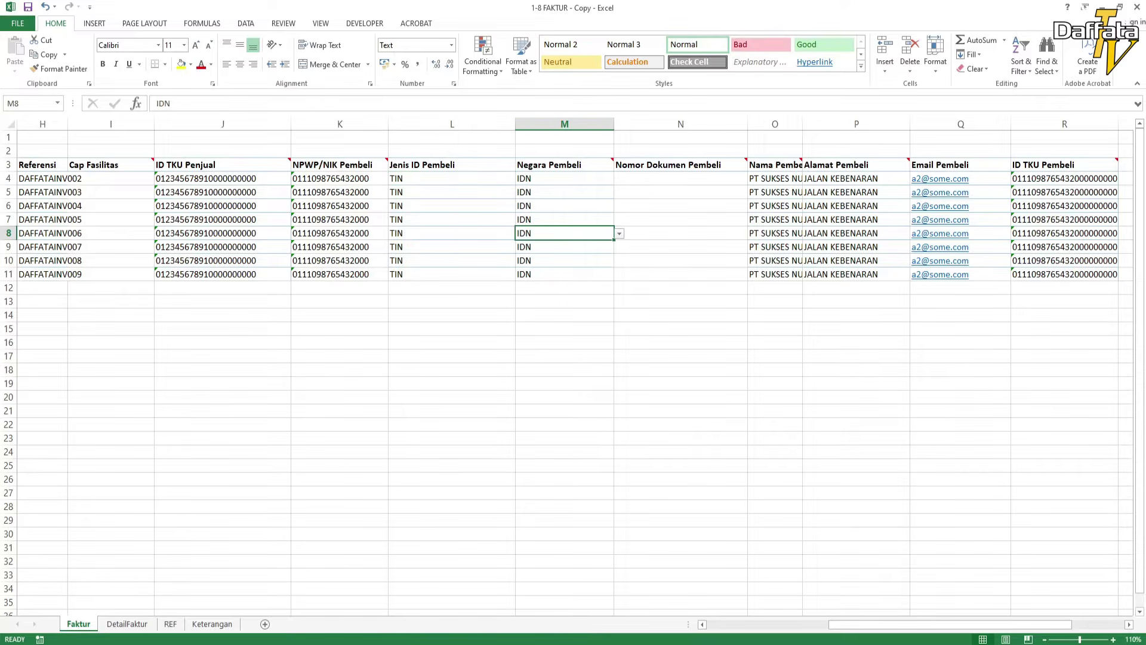
left_click(564, 125)
left_click(564, 301)
left_click(564, 179)
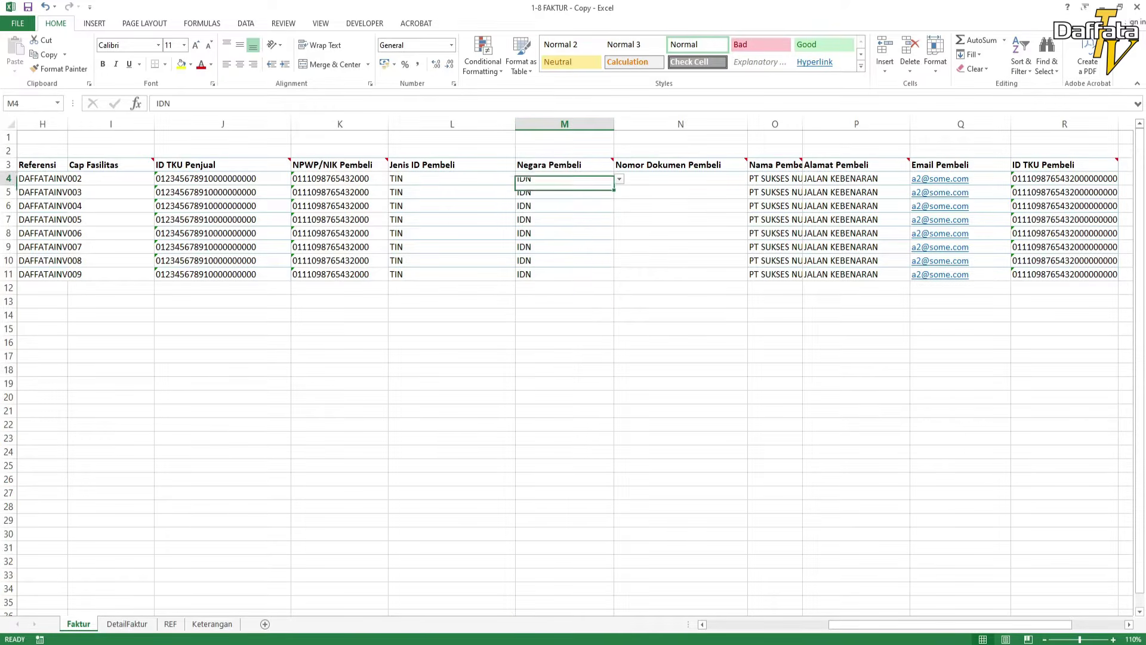
left_click(564, 220)
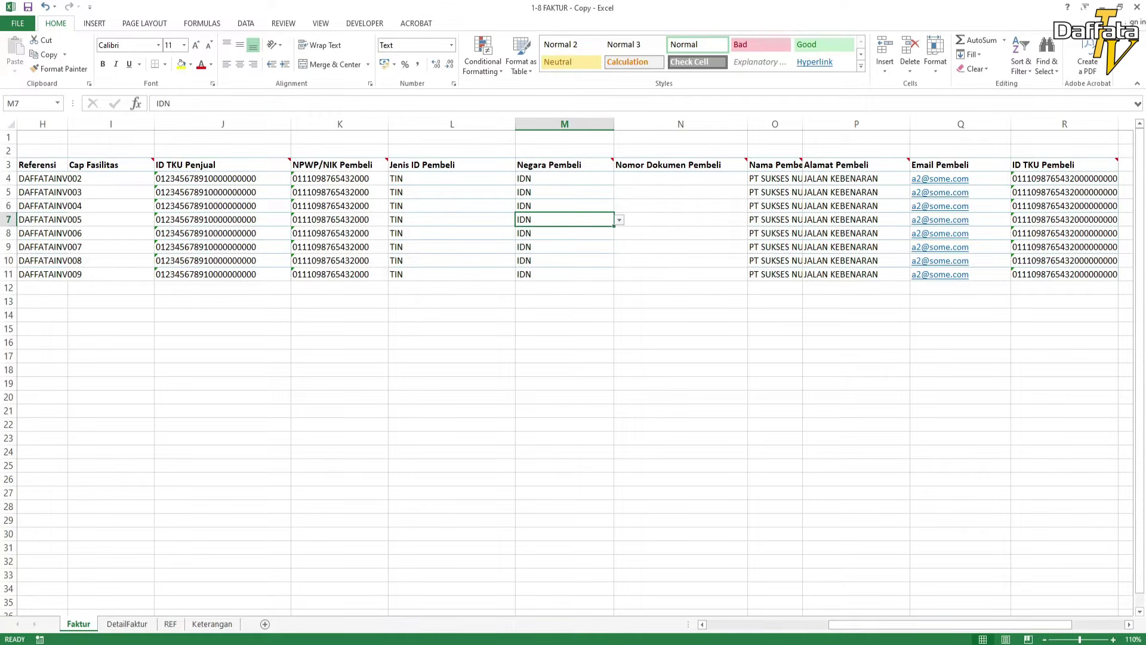
left_click(564, 124)
left_click(564, 220)
Examine the Nomor Dokumen Pembeli column and read the comment attached to its header in N3
left_click(681, 124)
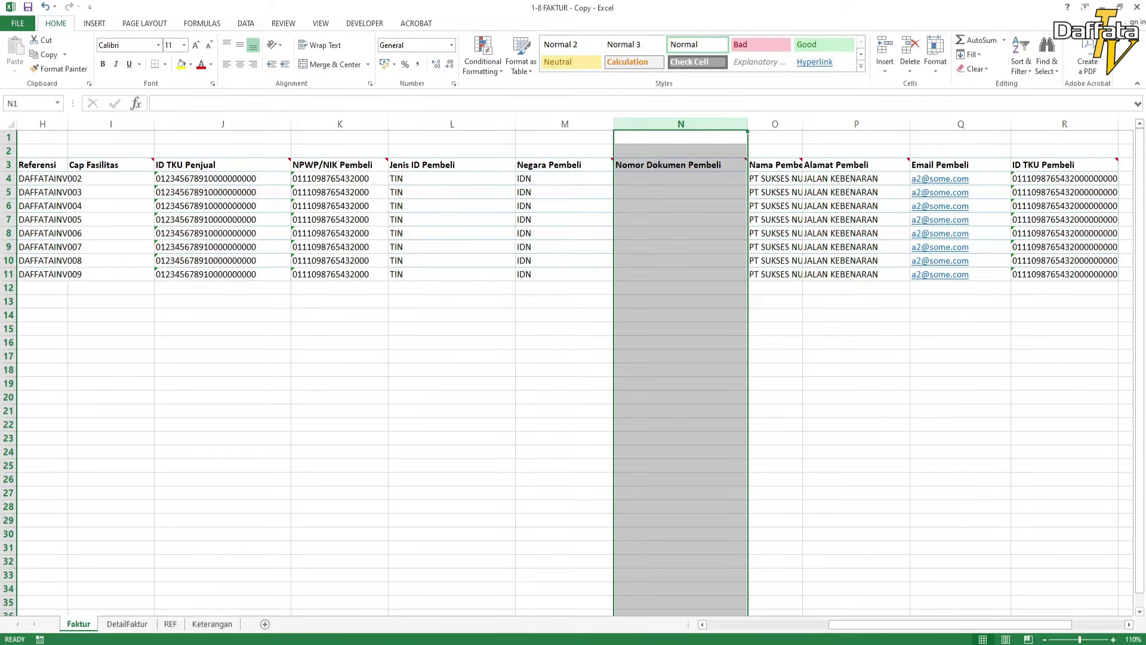
left_click(680, 205)
mouse_move(750, 157)
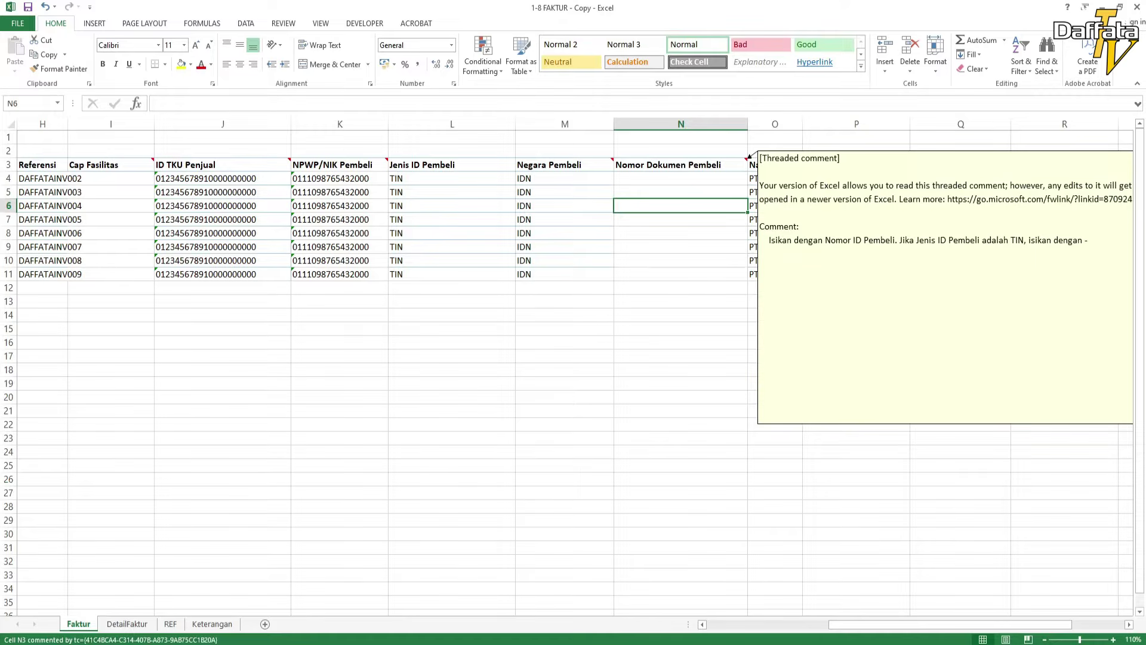
Widen the Nama Pembeli column so the full buyer names fit
left_click(500, 124)
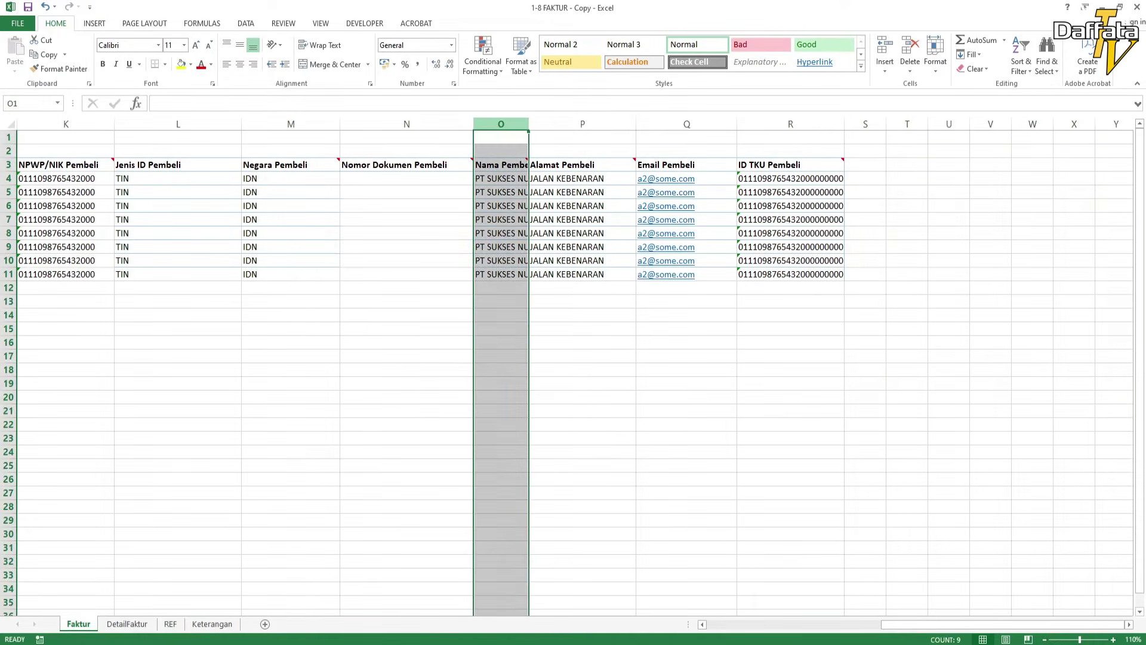
left_click_drag(528, 123, 560, 124)
left_click(517, 342)
left_click(517, 301)
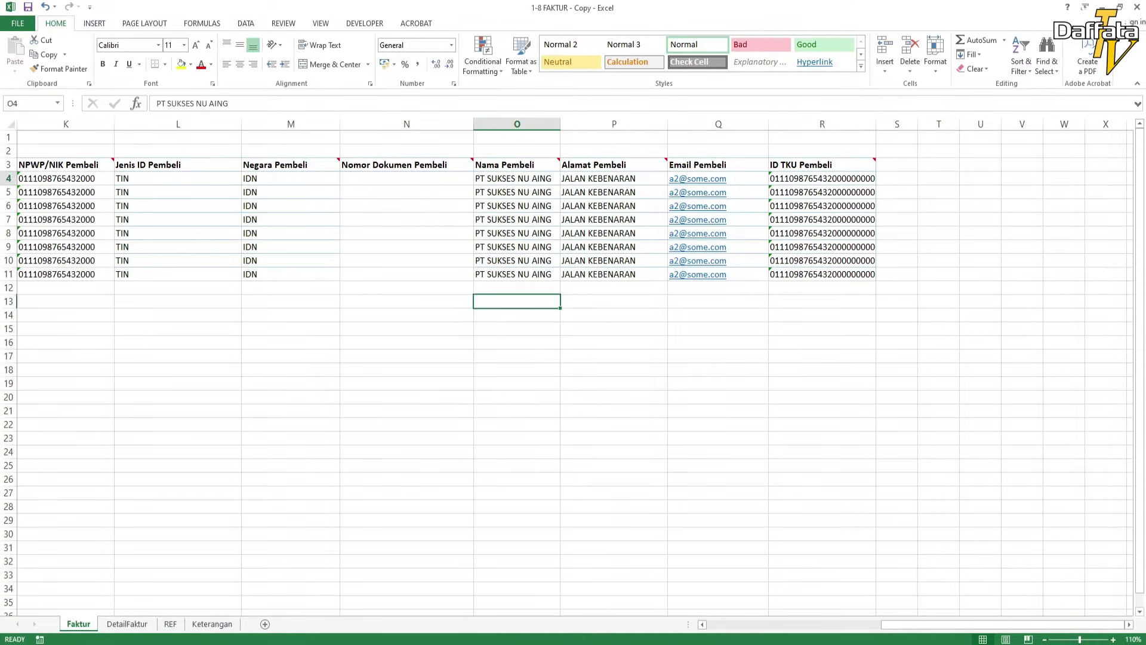
Examine the buyer name entries of the Nama Pembeli column in O4, O7 and O11
left_click(517, 178)
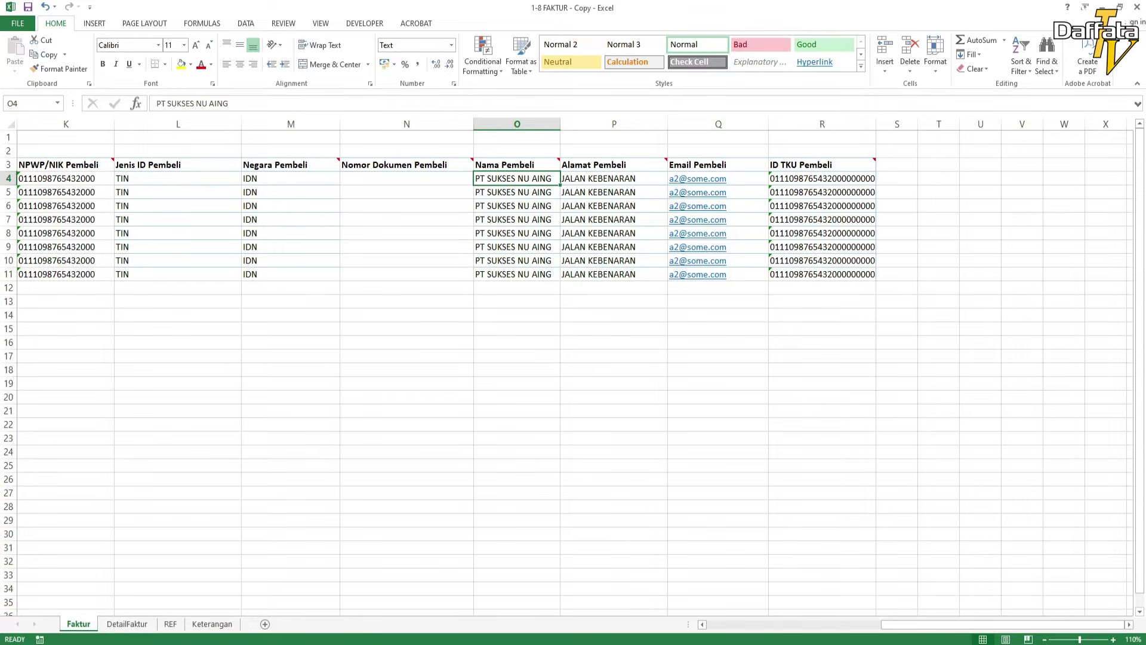
left_click(517, 220)
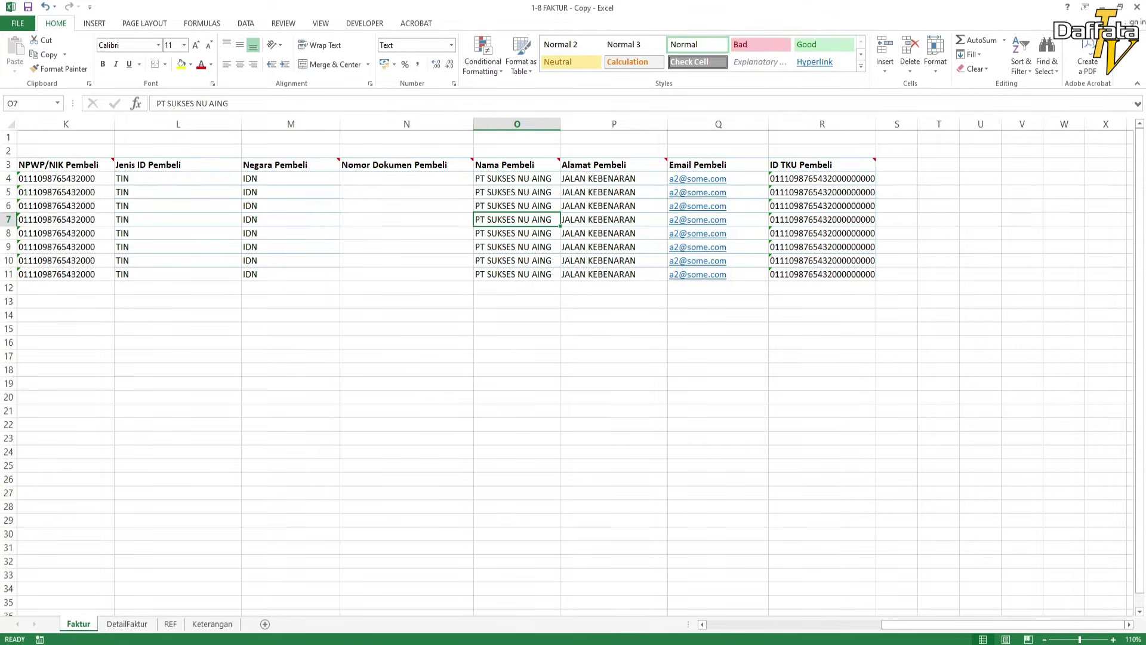
left_click(517, 274)
left_click(517, 178)
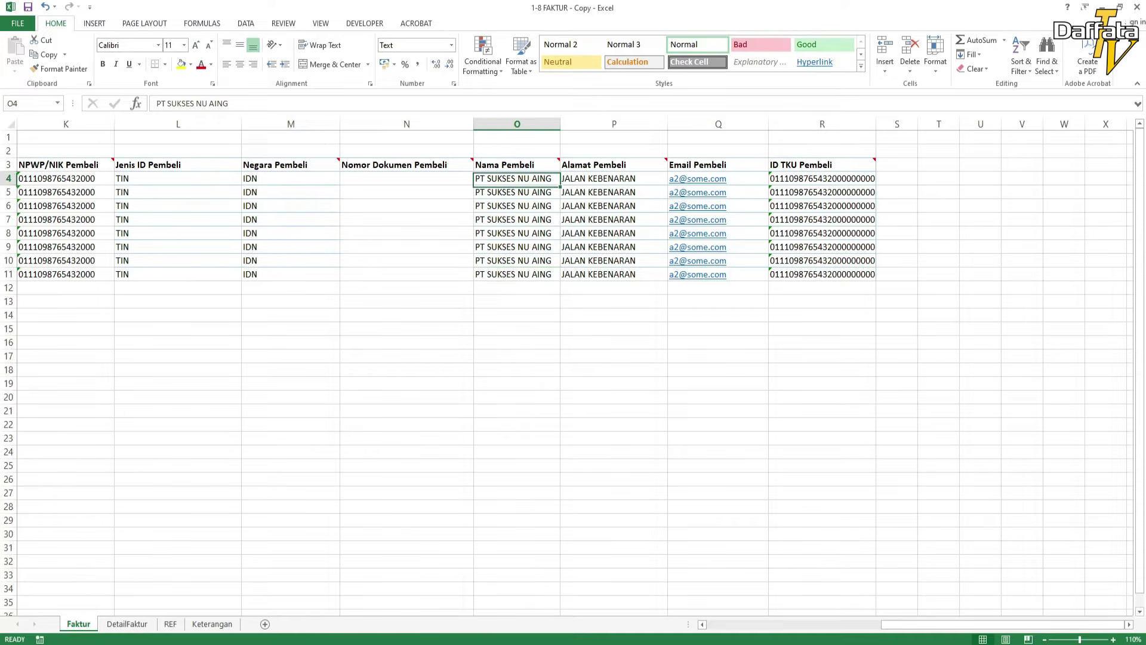
left_click(517, 329)
Examine the Alamat Pembeli column with the buyer addresses
left_click(614, 124)
left_click(613, 342)
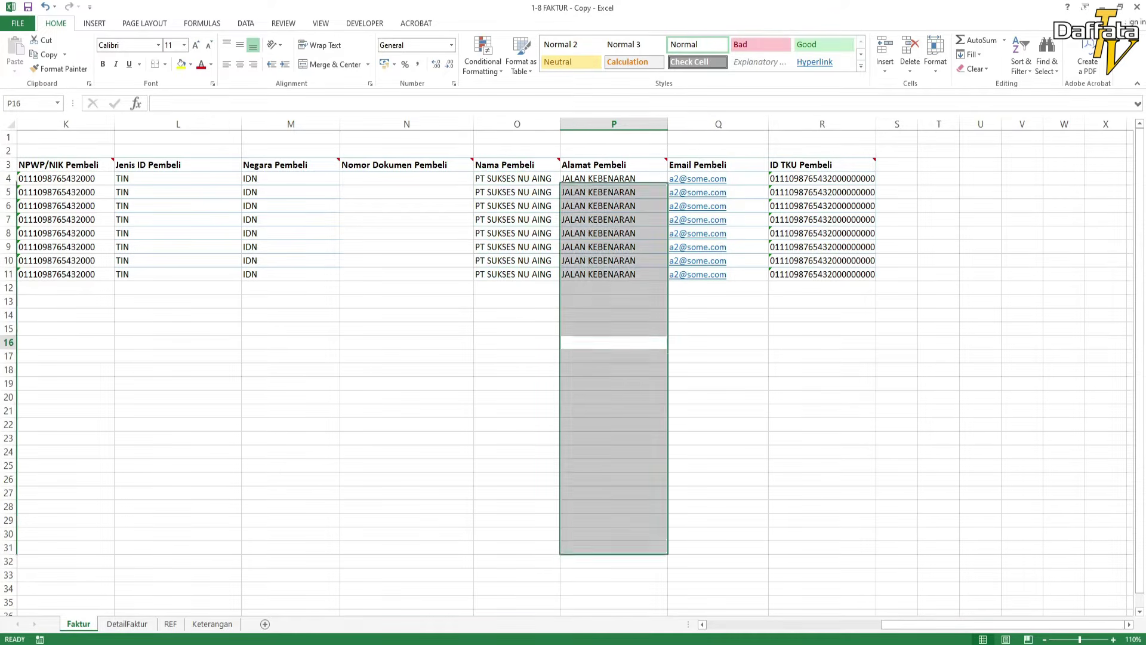
left_click(614, 123)
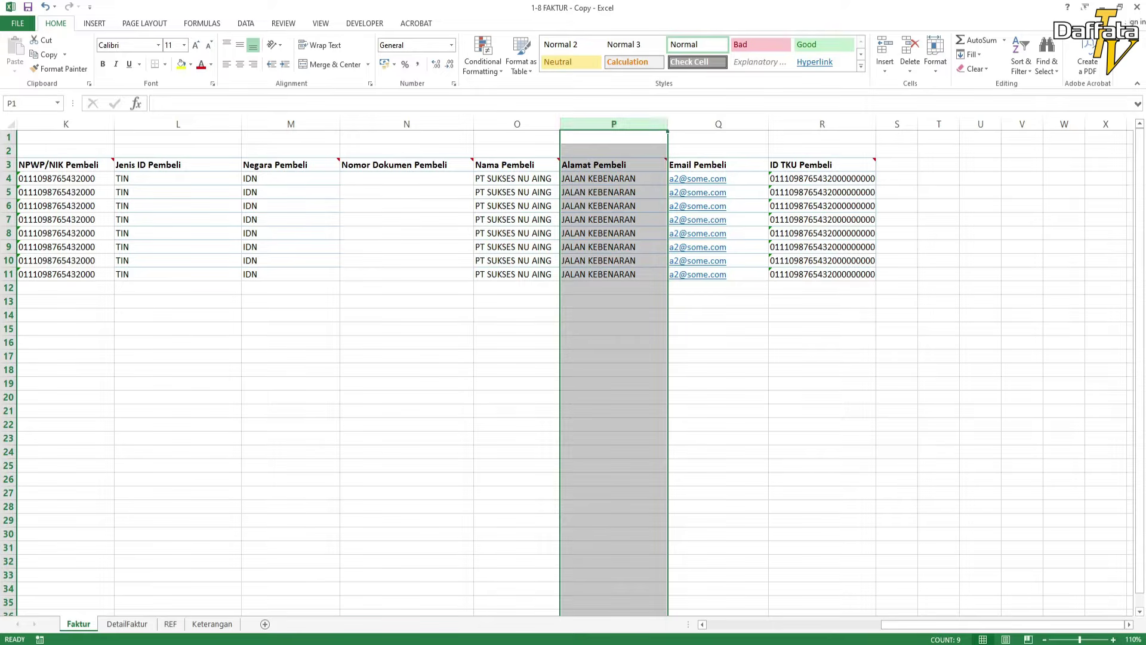
left_click(614, 314)
Examine the Email Pembeli column and its first entry in Q4
left_click(717, 192)
left_click(718, 177)
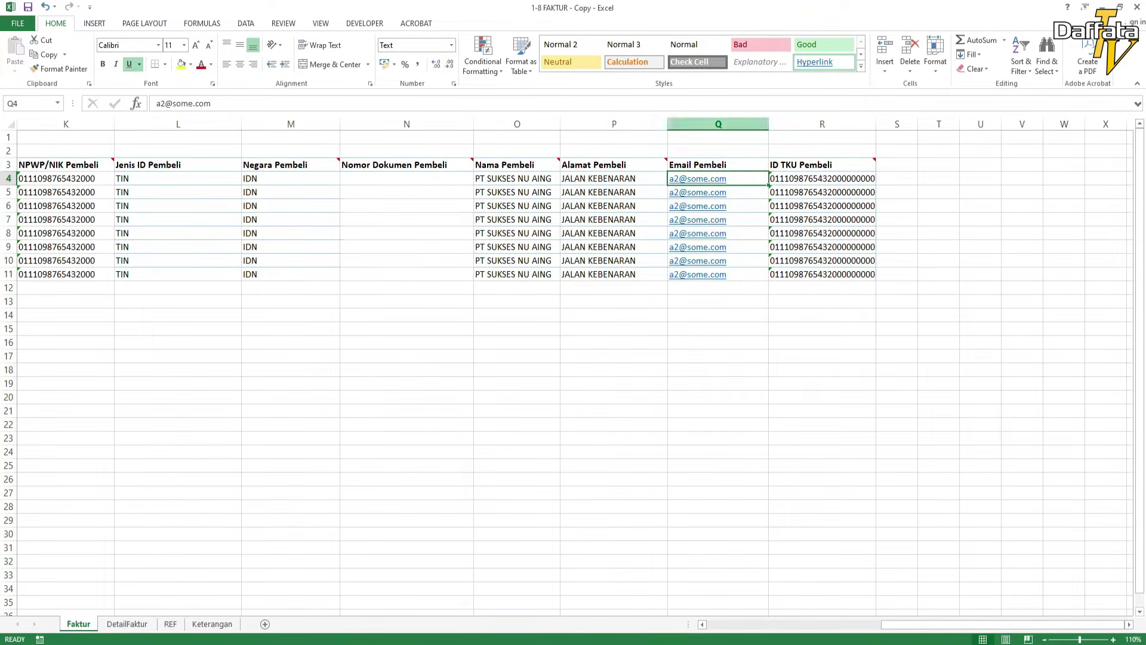
left_click(718, 123)
left_click(717, 301)
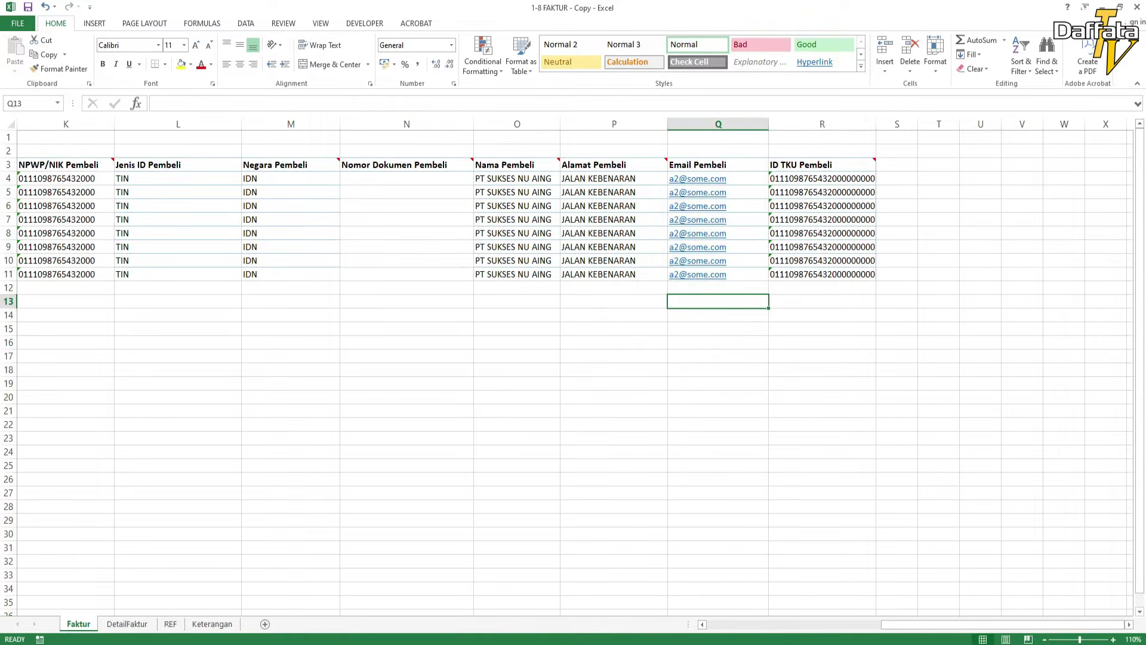
left_click(718, 179)
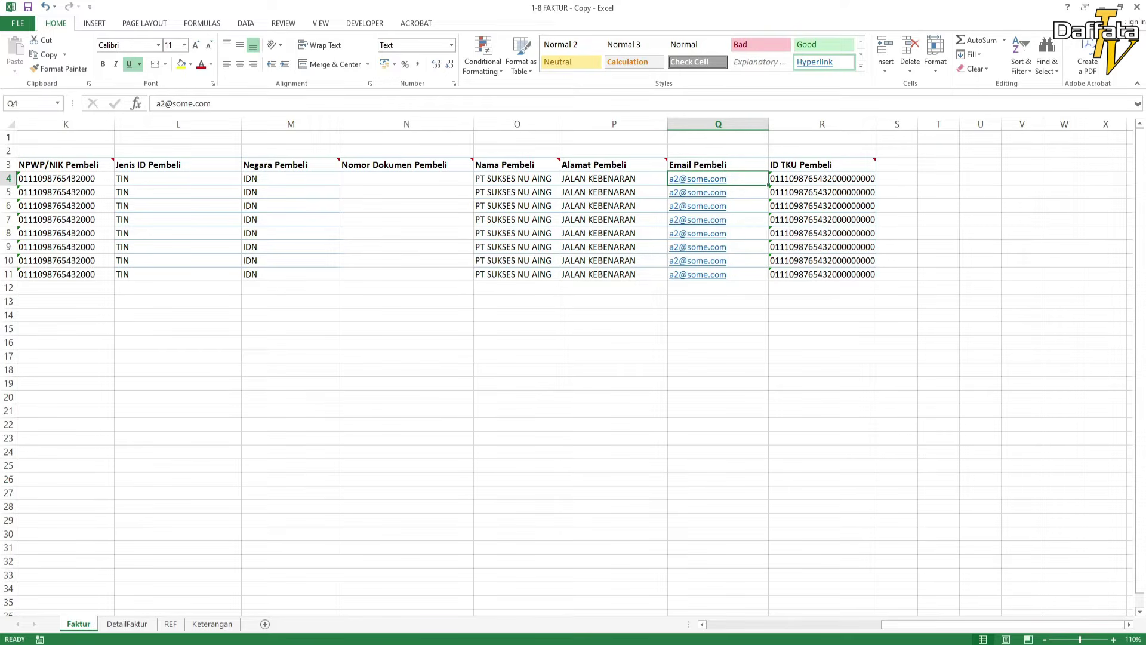
Examine the ID TKU Pembeli column and check the comment attached to its header in R3
left_click(822, 124)
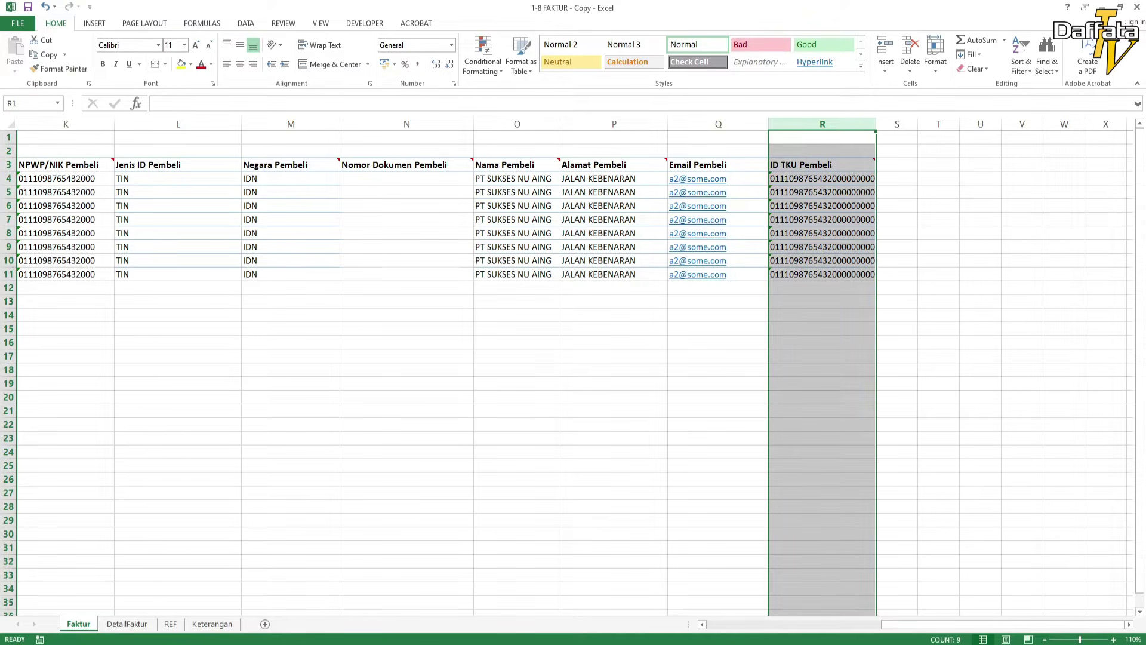
left_click(868, 165)
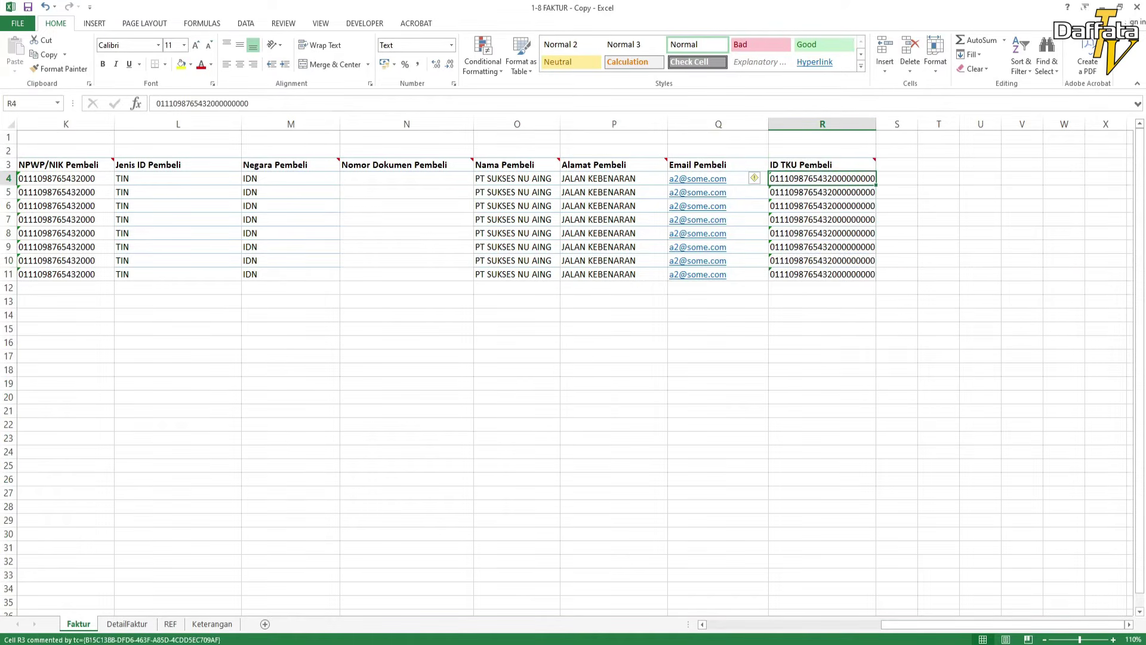
mouse_move(878, 156)
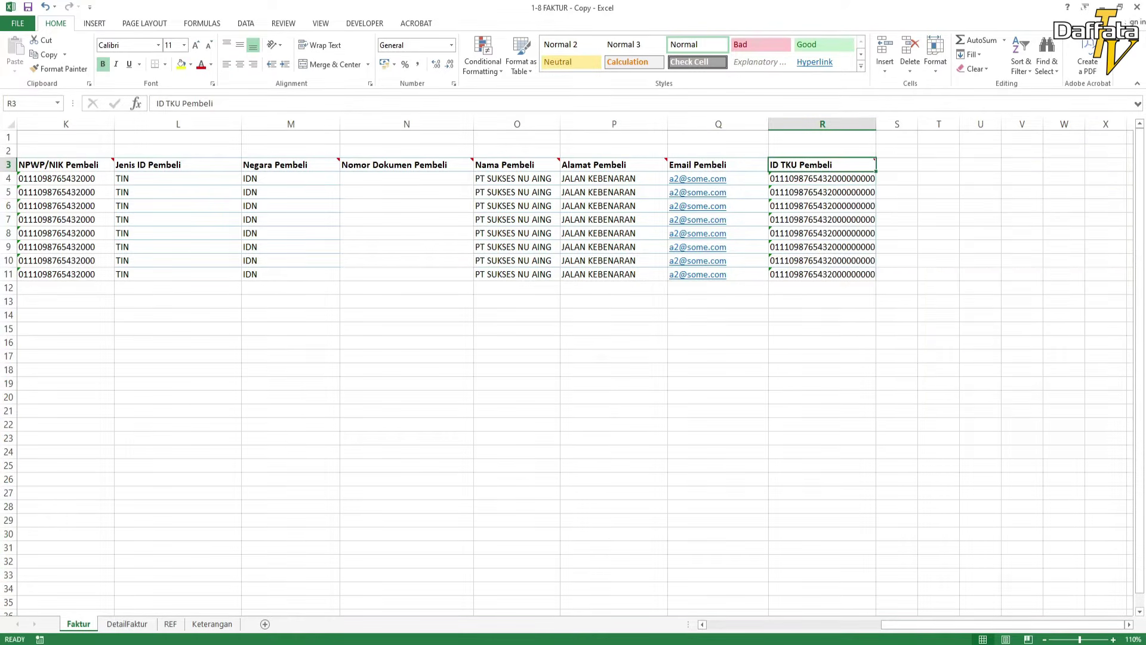
key("Down")
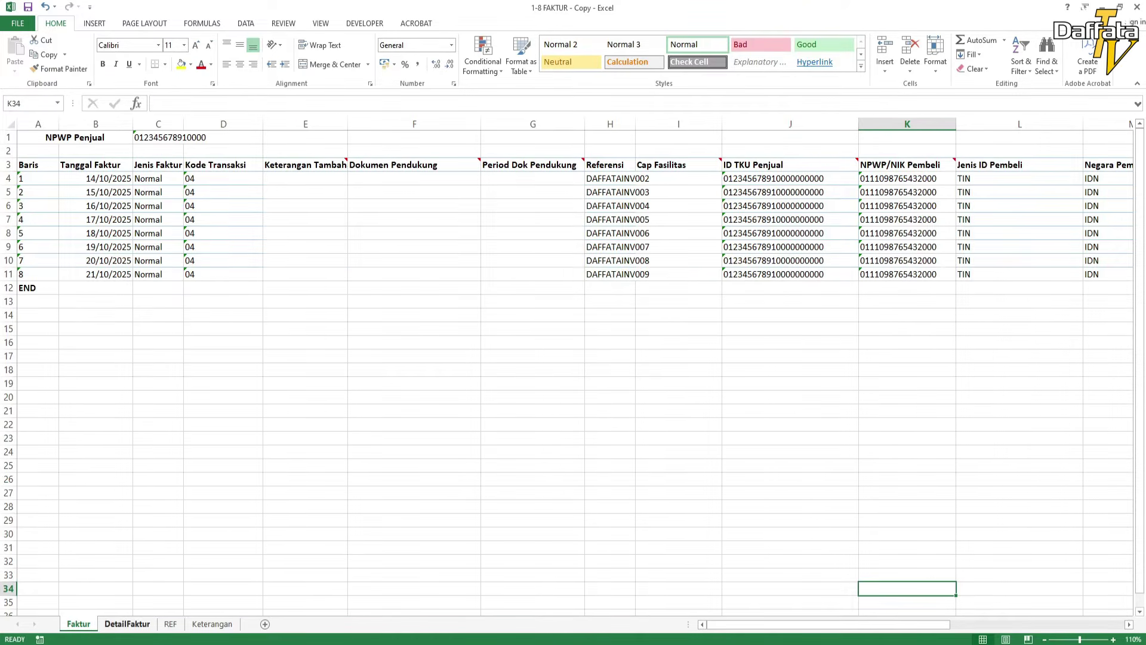
Open the DetailFaktur sheet and examine its Baris column
left_click(126, 623)
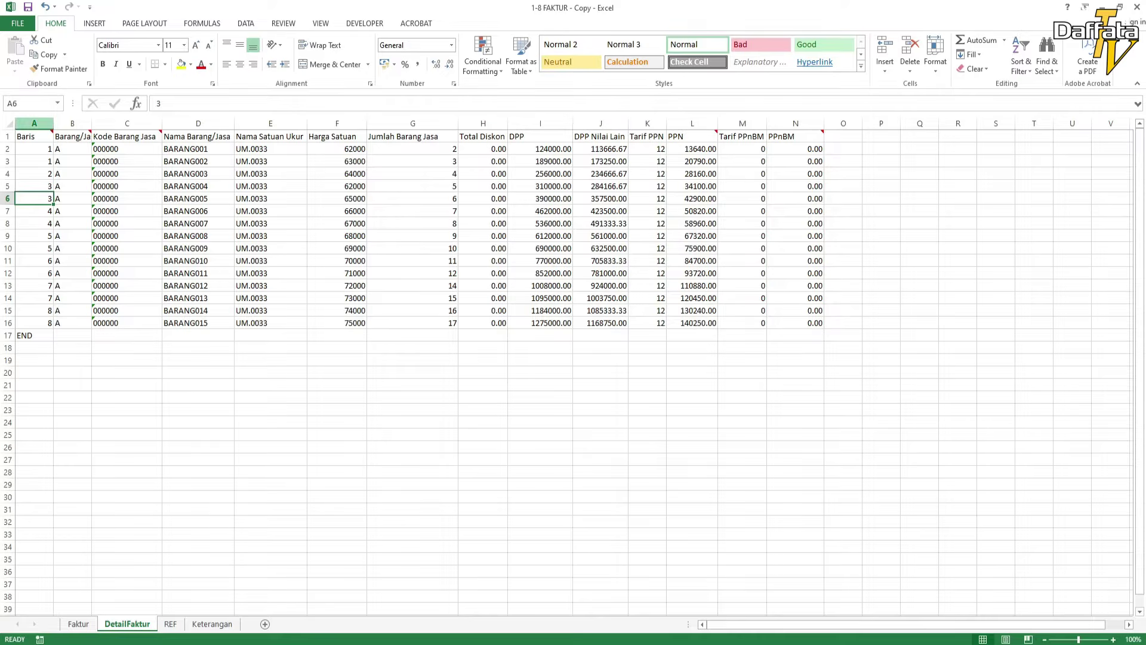
left_click(34, 122)
left_click(126, 422)
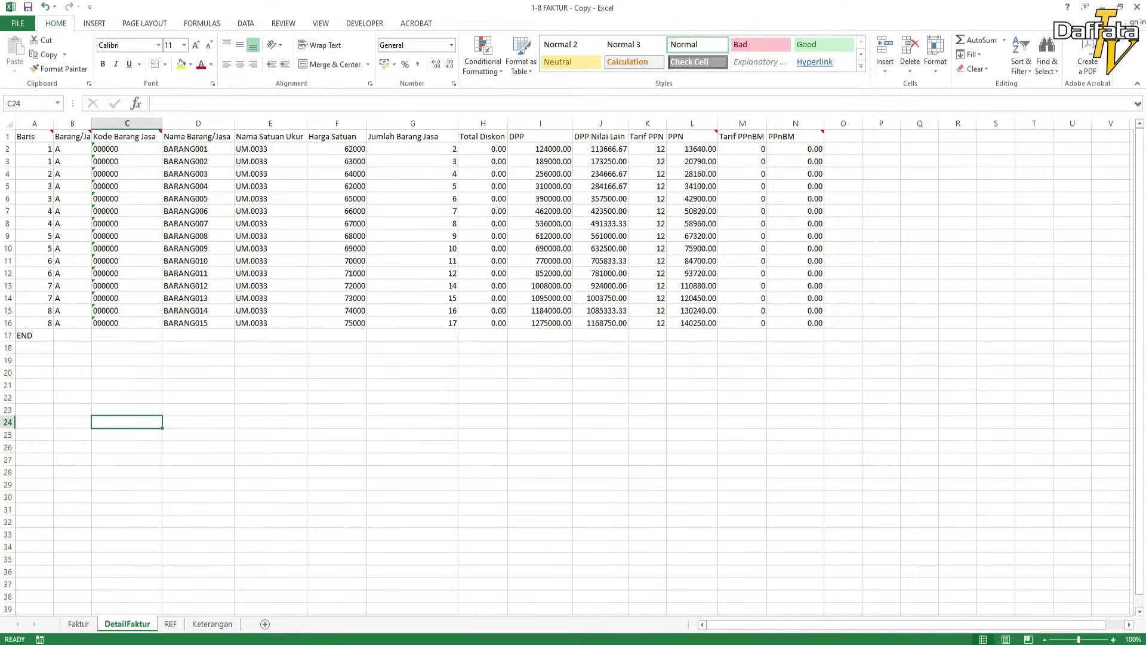
left_click(34, 123)
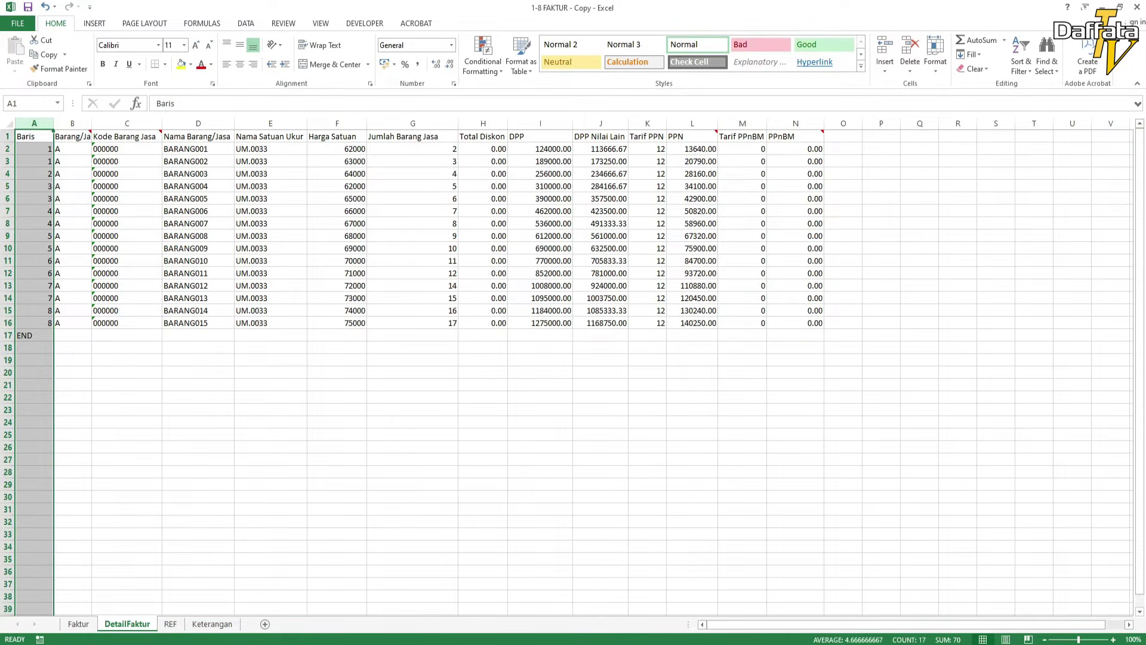
left_click(127, 385)
left_click(35, 123)
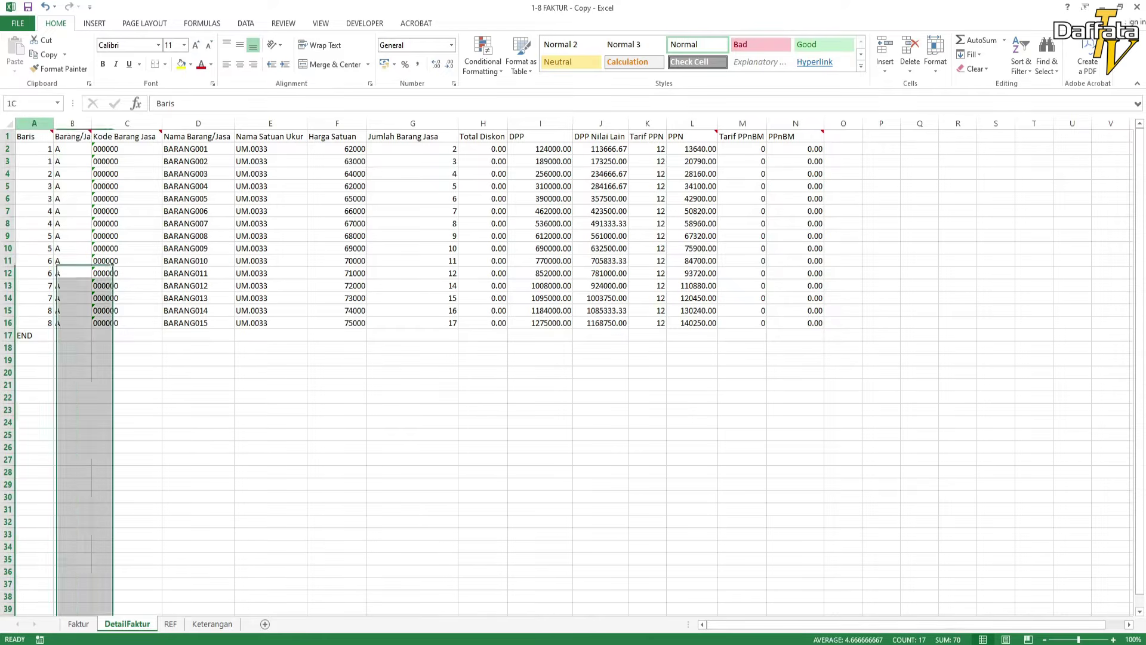
left_click_drag(72, 373, 72, 383)
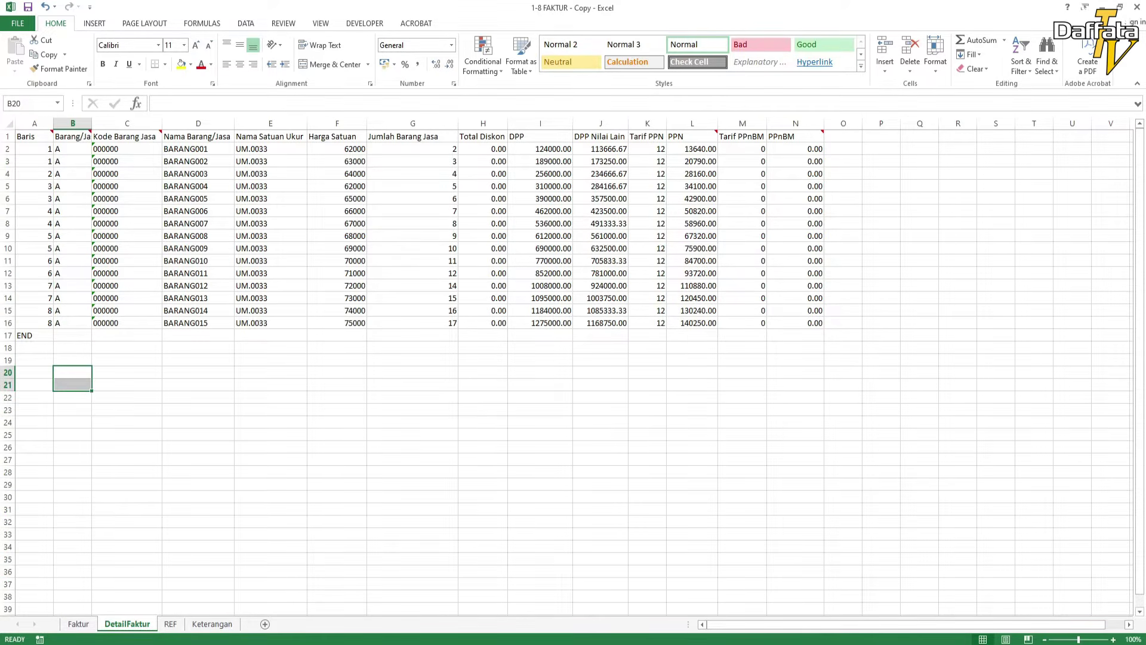
Review the sequence of Baris numbers in A2 to A15 of the DetailFaktur sheet
left_click_drag(34, 148, 34, 311)
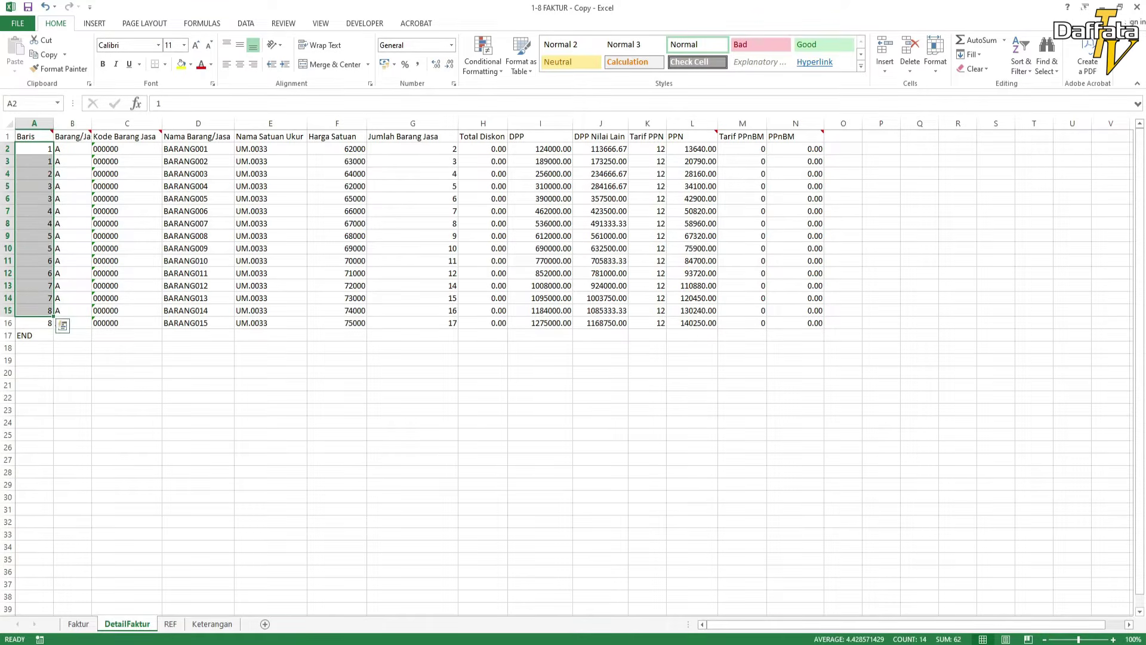
left_click(72, 360)
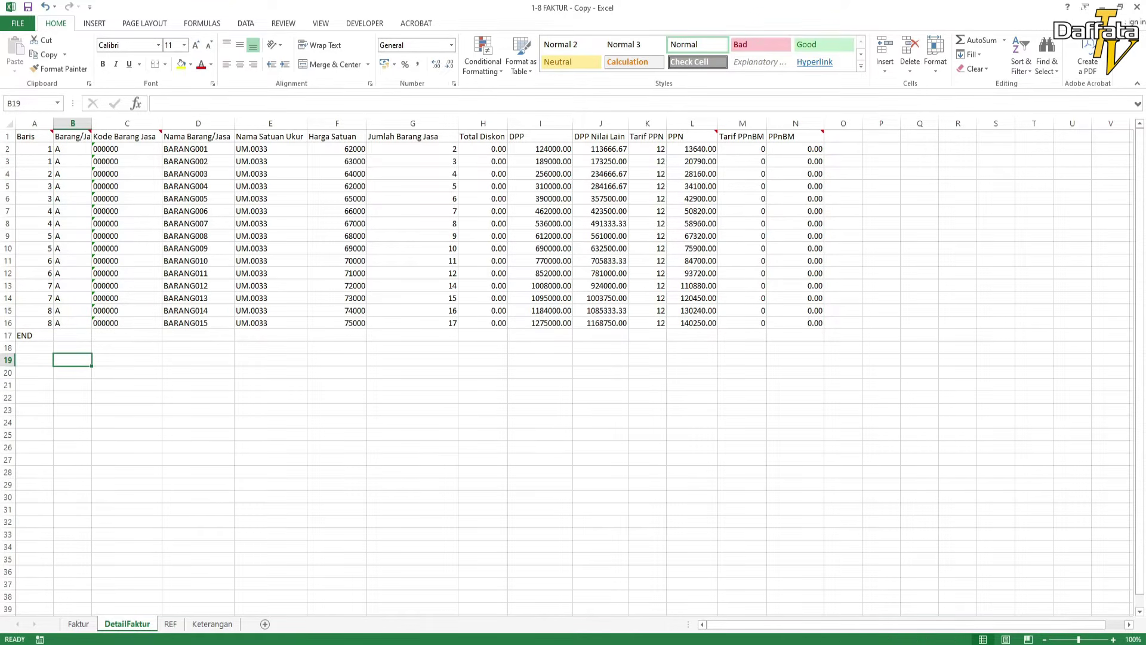
left_click_drag(34, 149, 34, 311)
left_click_drag(126, 347, 126, 360)
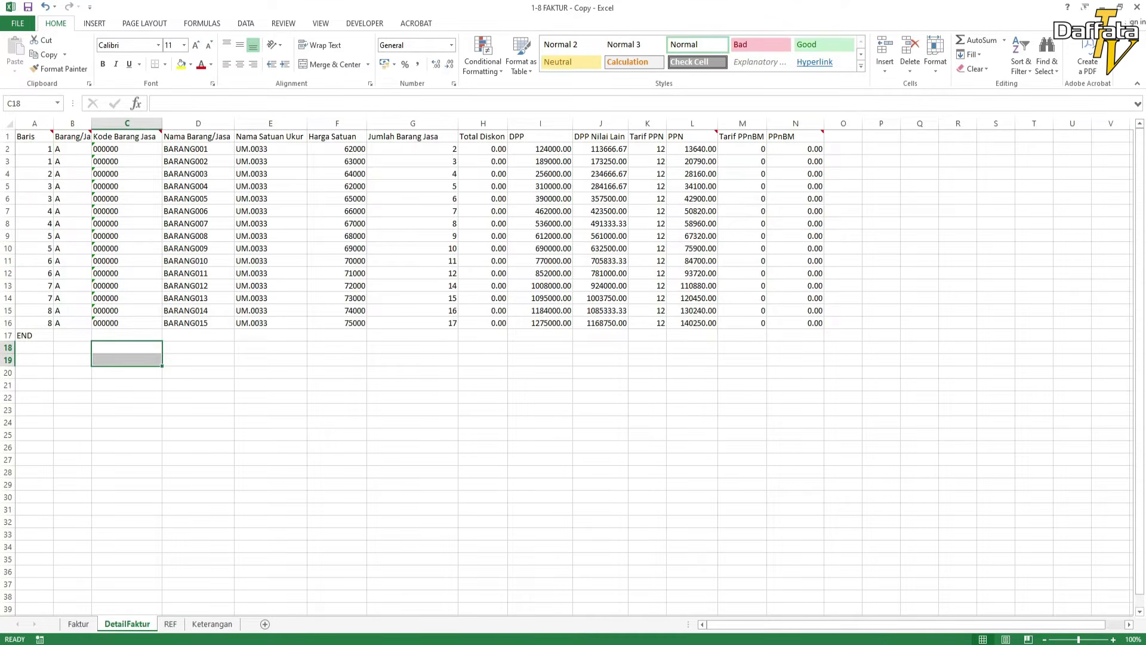
Examine the two item rows numbered 1, in A2:A3 and across rows 2 and 3, which belong to the same invoice
mouse_move(34, 149)
left_mouse_down()
mouse_move(34, 161)
mouse_move(7, 149)
mouse_move(7, 161)
mouse_move(34, 148)
mouse_move(34, 161)
left_mouse_up()
left_click(270, 410)
left_click(34, 148)
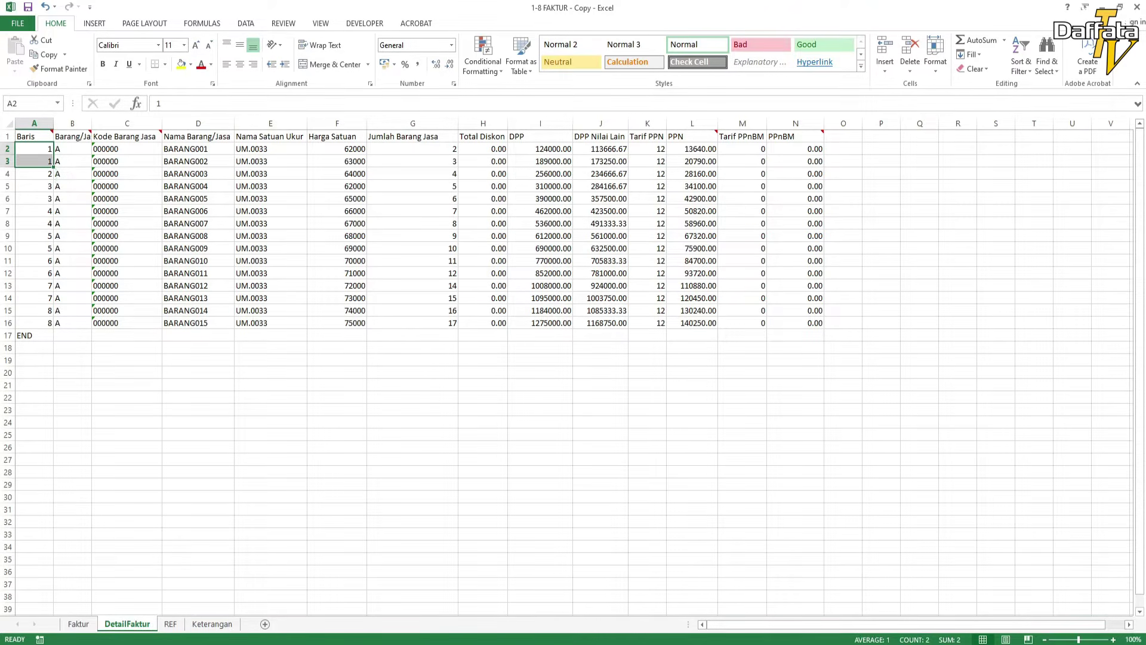
left_click(126, 397)
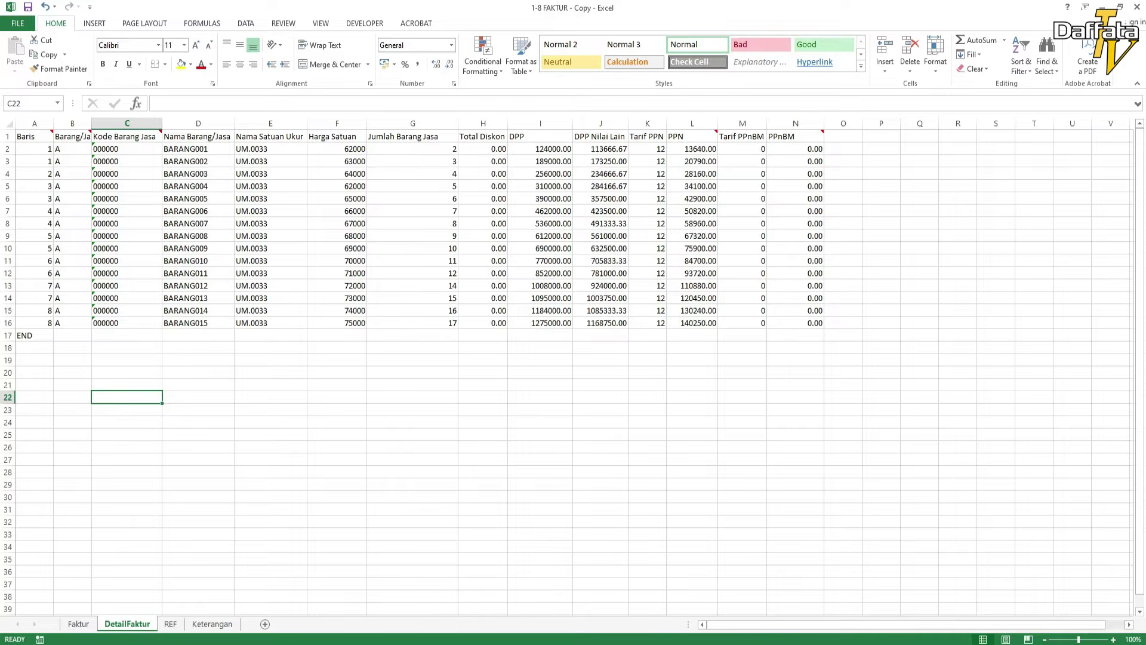
left_click_drag(34, 149, 34, 161)
left_click(72, 397)
left_click(34, 149)
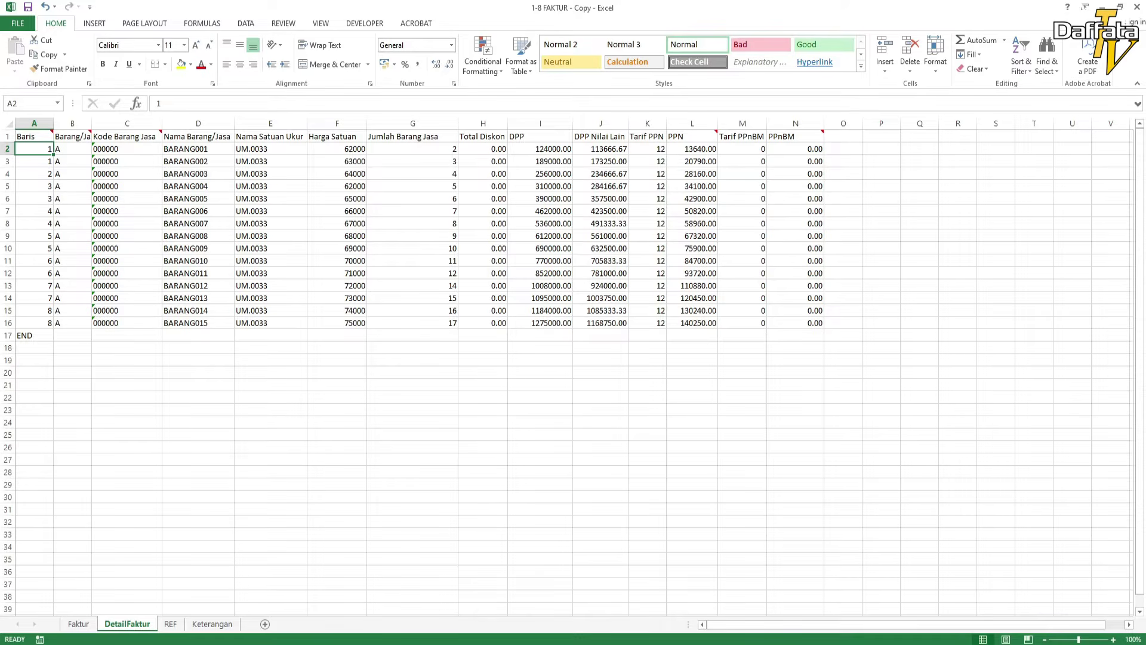
left_click_drag(7, 148, 7, 162)
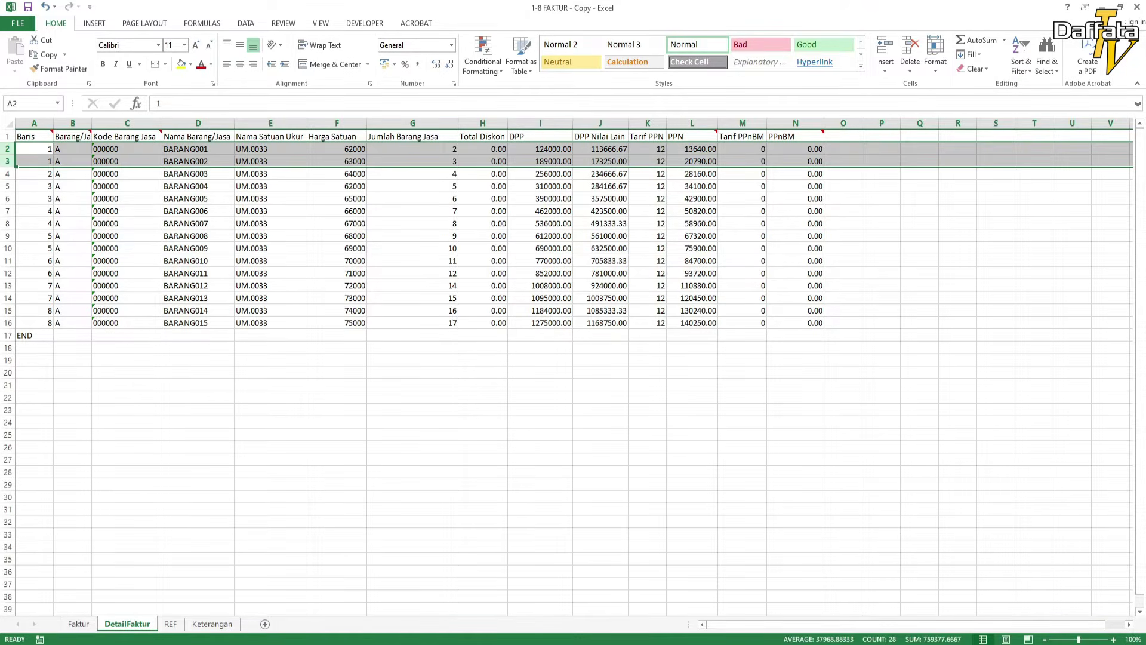
left_click(127, 397)
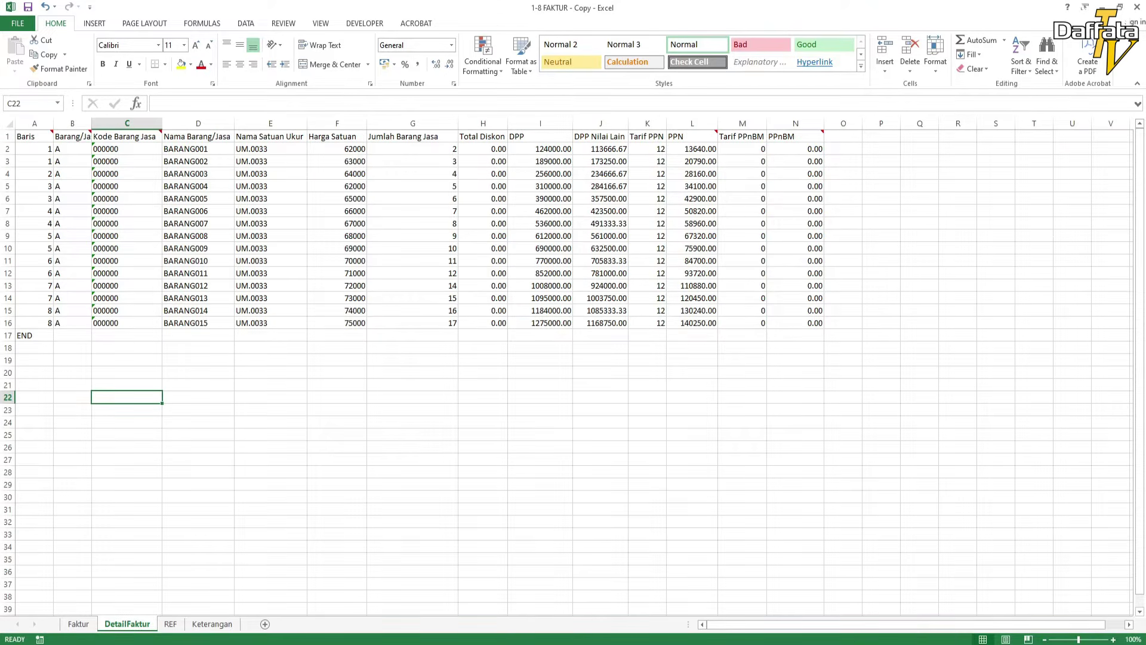
Set the Baris number of item BARANG003 in A4 to 1
left_click(34, 174)
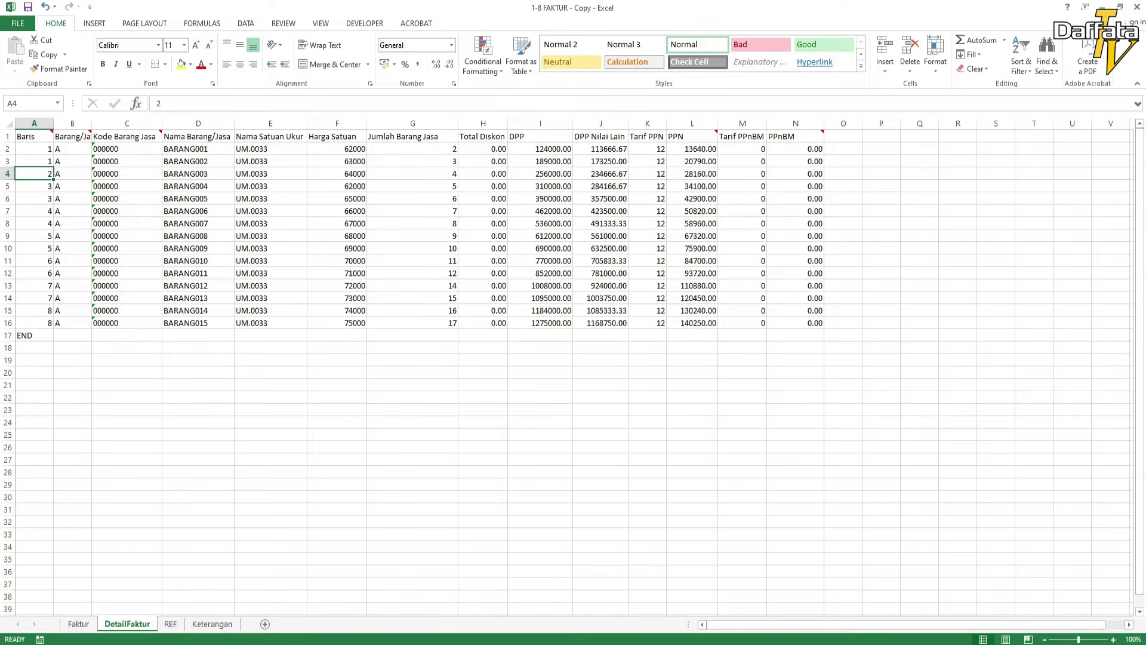
type("1")
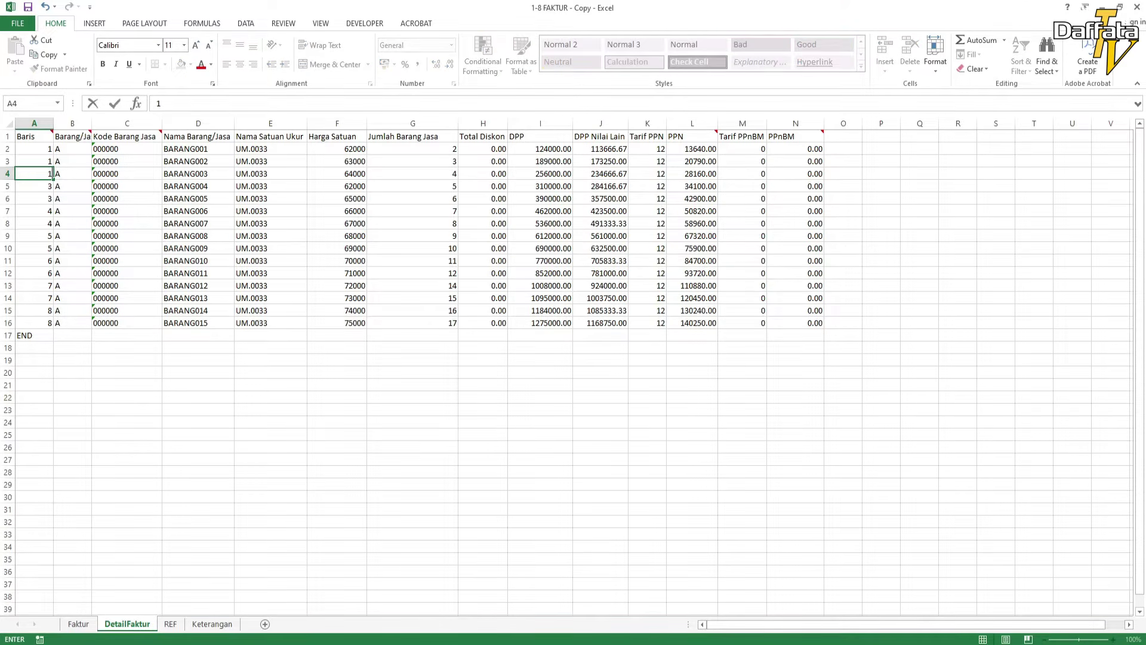
left_click(126, 335)
left_click(126, 409)
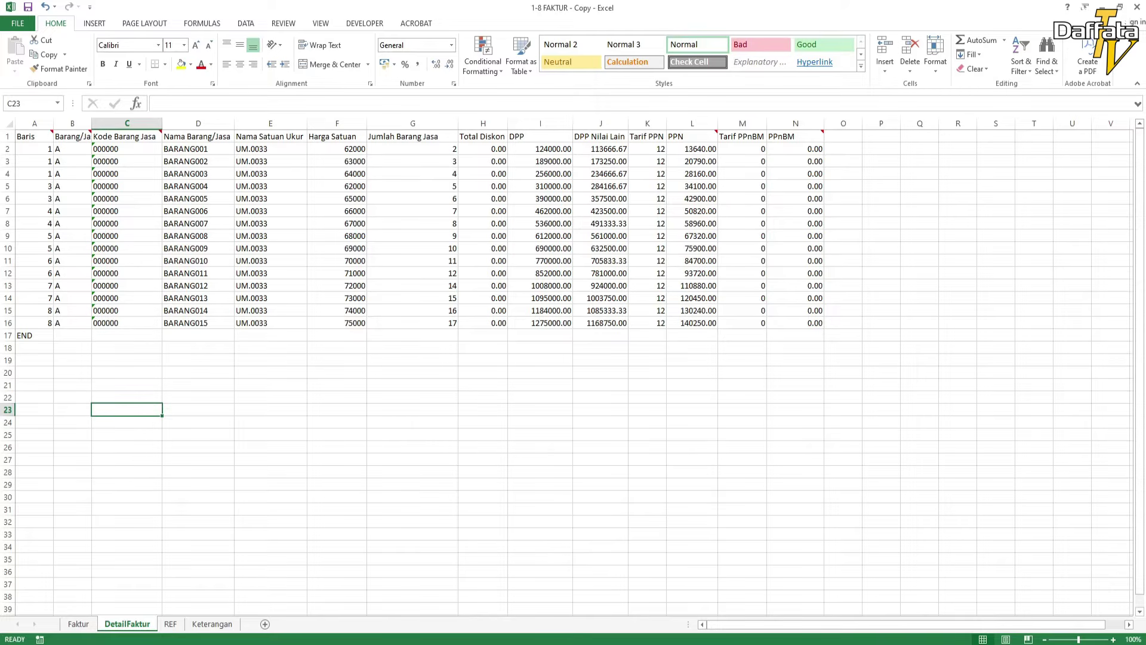
Set the Baris number of item BARANG003 in A4 to 3
left_click(34, 173)
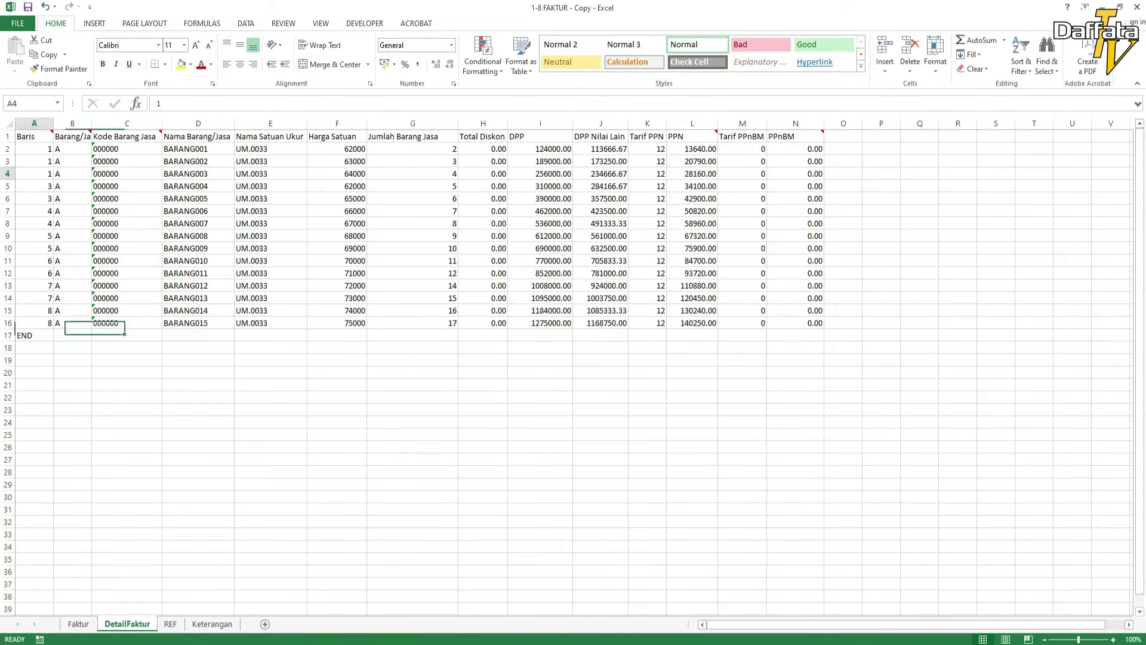
type("3")
left_click(72, 123)
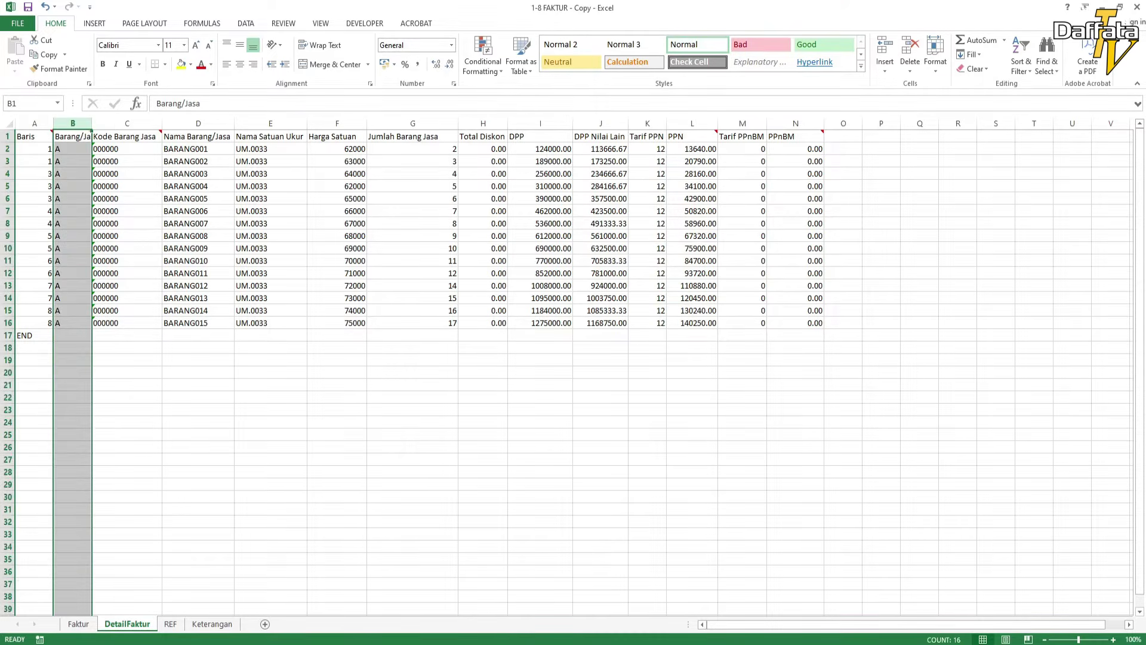
Widen the Barang/Jasa column to fit its full header and check the header and the entry in B2
left_click_drag(91, 122, 141, 123)
left_click(246, 472)
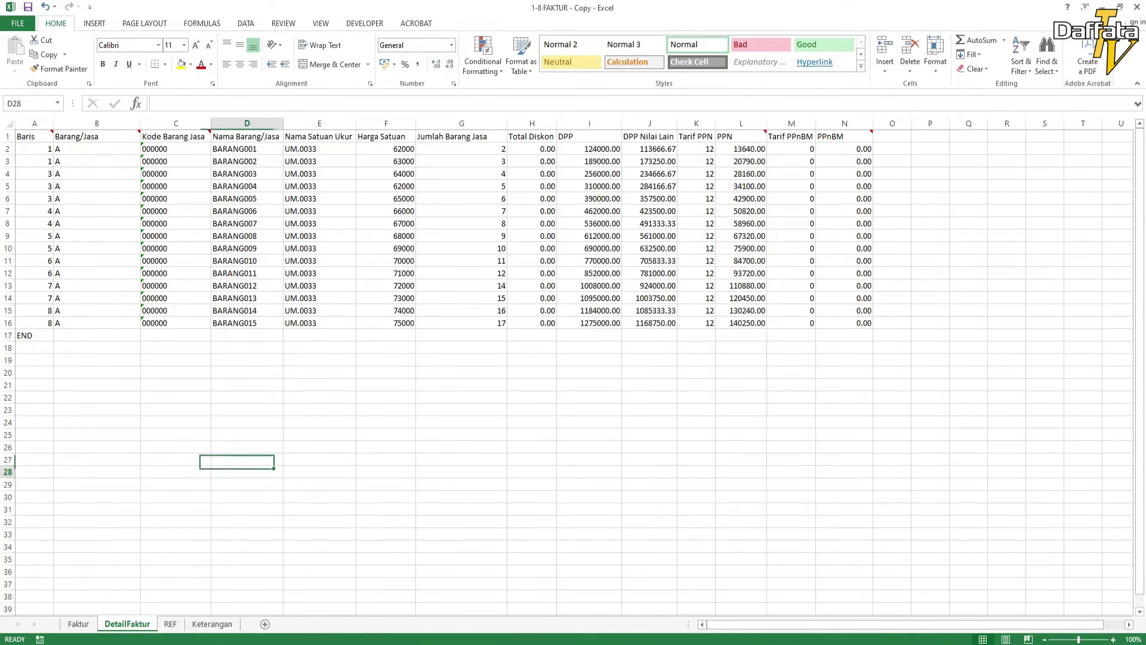
left_click(96, 136)
left_click(96, 348)
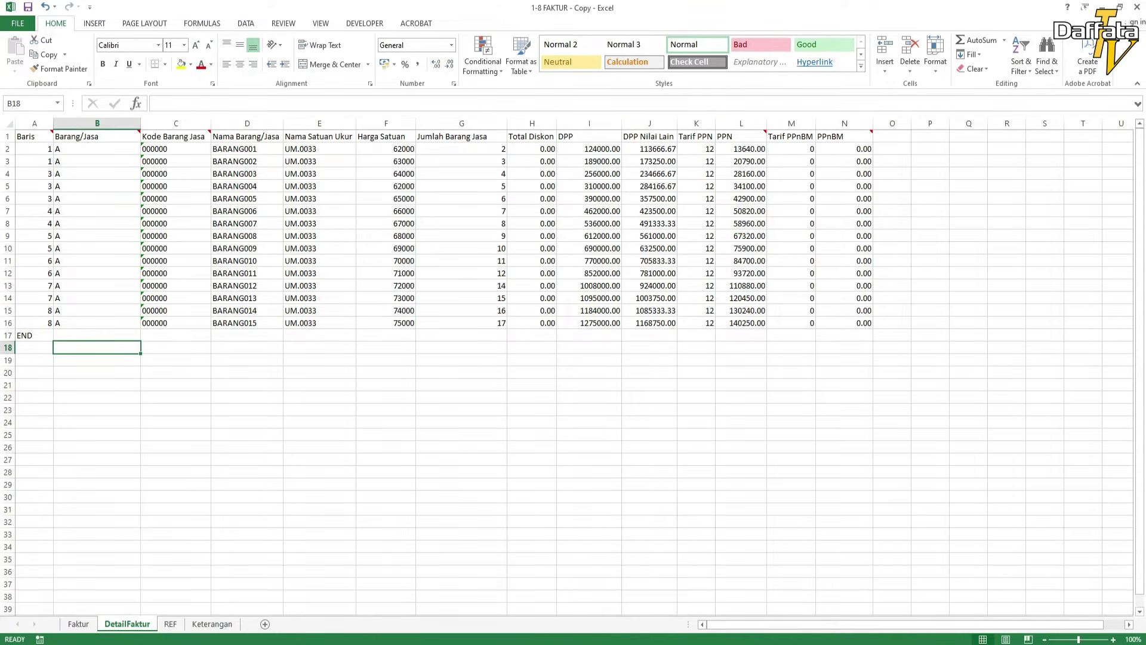
left_click(97, 148)
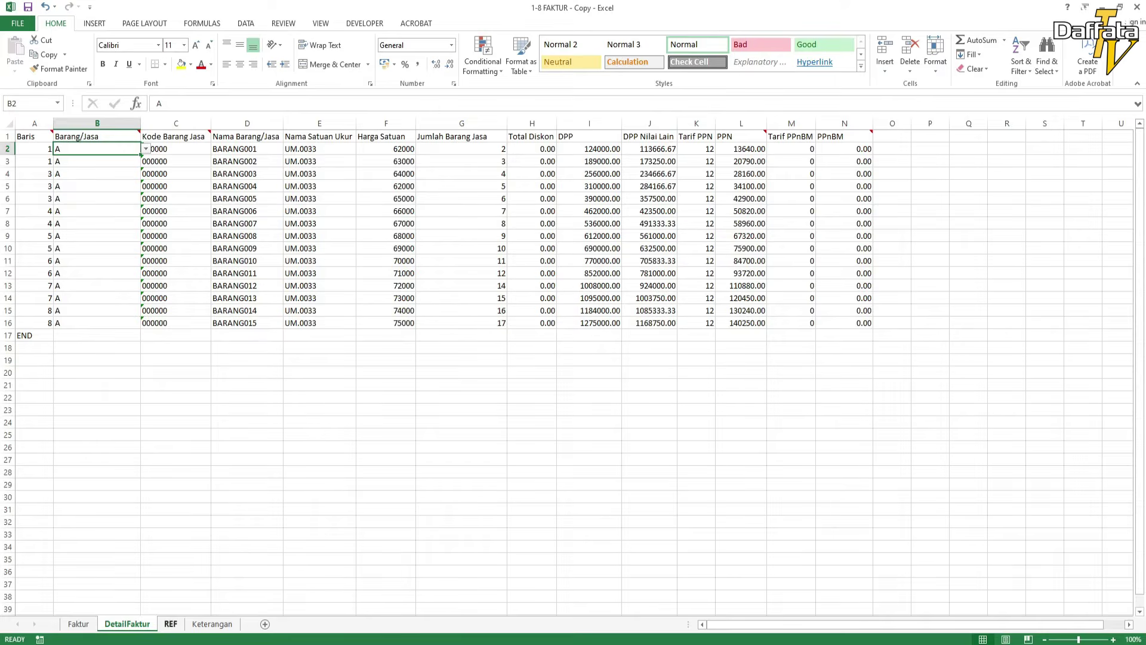
Look up the Barang/Jasa codes A and B in the REF sheet and return to the DetailFaktur sheet
left_click(170, 623)
key("Down")
key("Down")
key("Down")
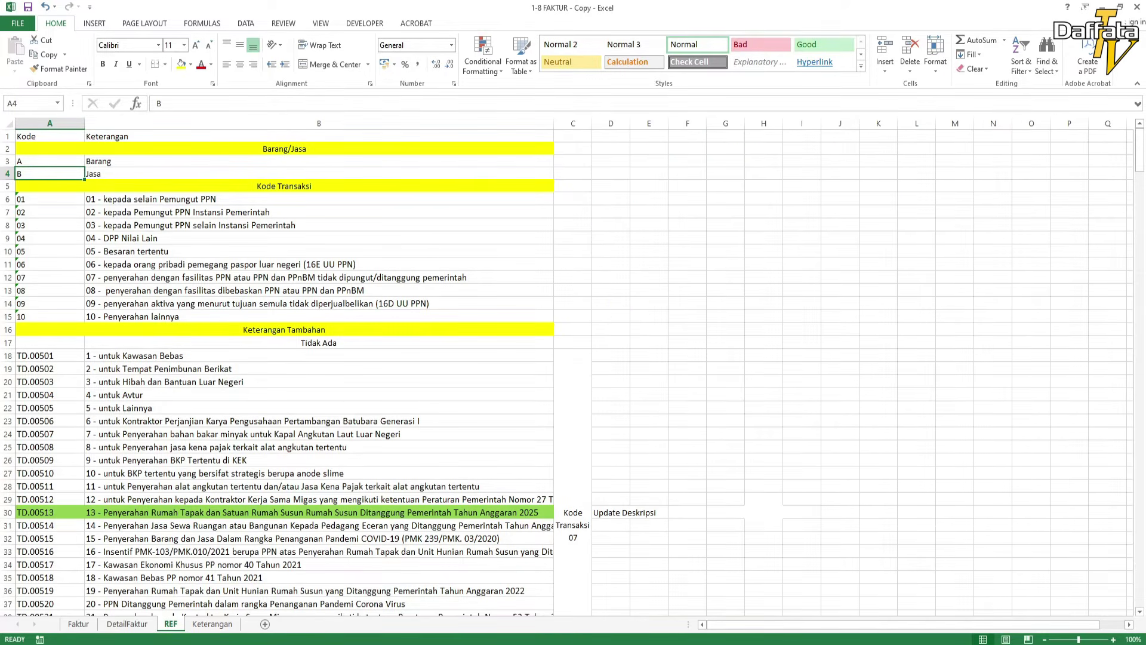
key("ctrl+Page_Up")
left_click(175, 384)
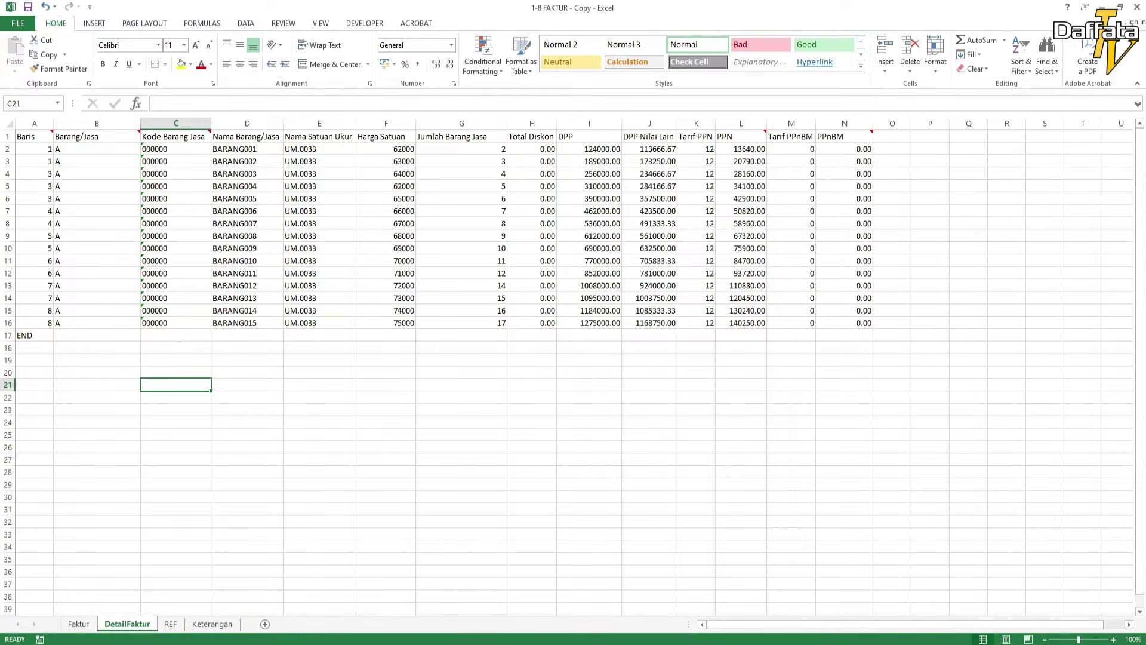
Examine the Barang/Jasa code entries of several item rows in column B, between B2 and B11
left_click(97, 149)
left_click(97, 161)
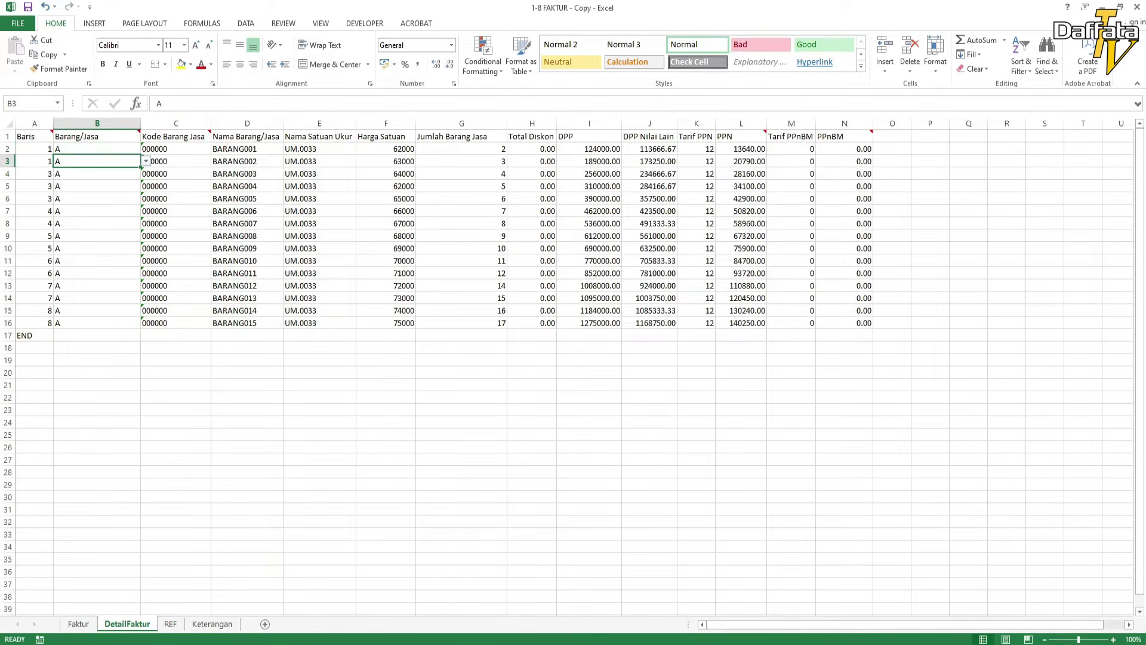
left_click(97, 249)
left_click(97, 260)
left_click(97, 198)
left_click(97, 161)
left_click(97, 148)
left_click(97, 198)
Check the Kode Barang Jasa column's item entries and read the comment attached to its header in C1
left_click(175, 409)
left_click(176, 123)
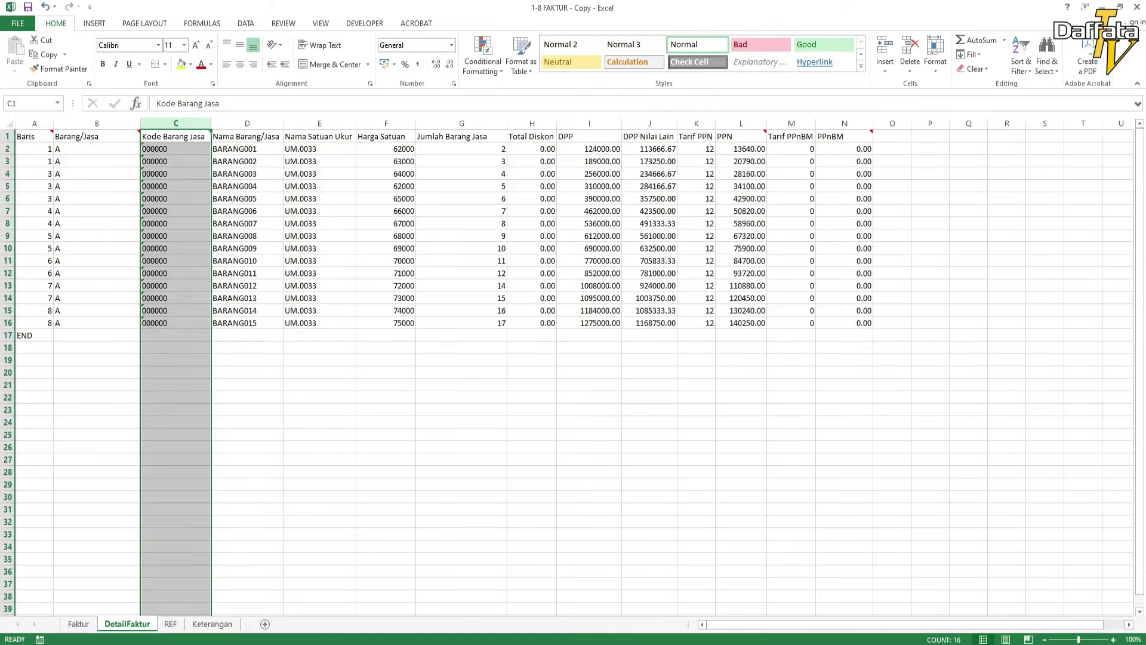
left_click(247, 522)
left_click(176, 210)
left_click(175, 149)
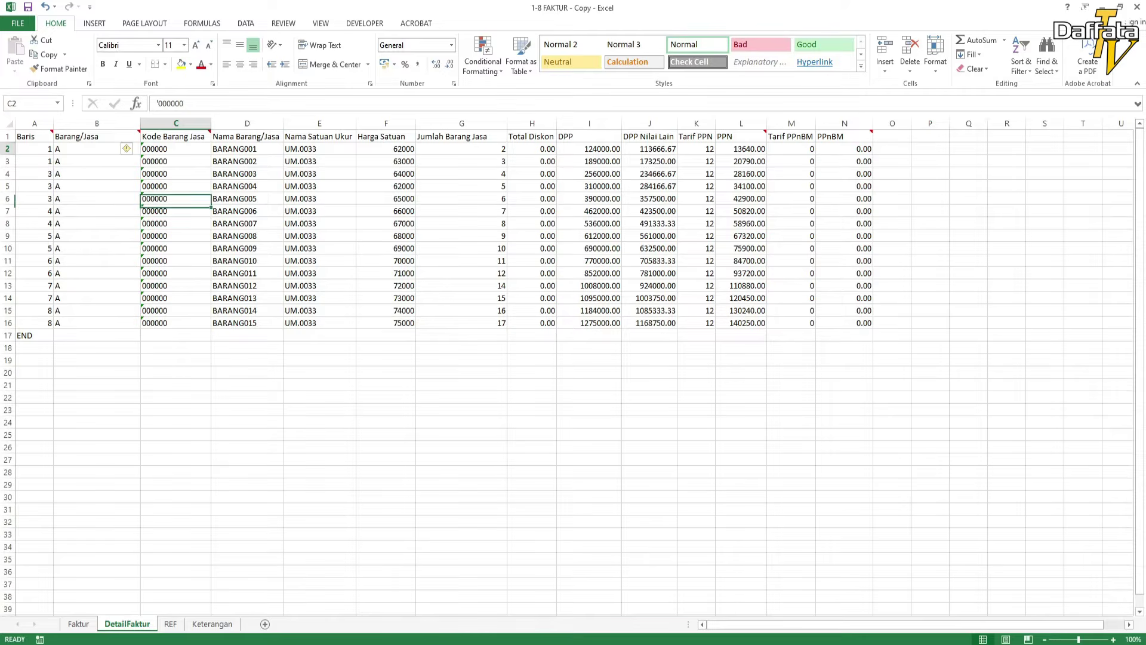
left_click(175, 136)
left_click(176, 174)
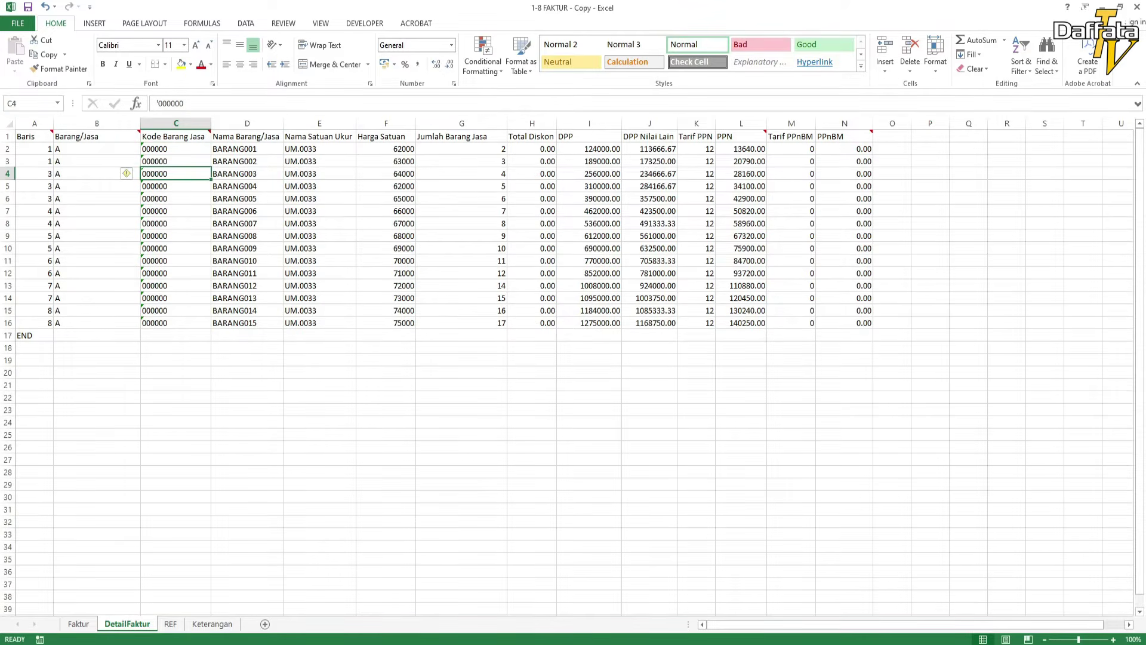
left_click(176, 149)
left_click(210, 133)
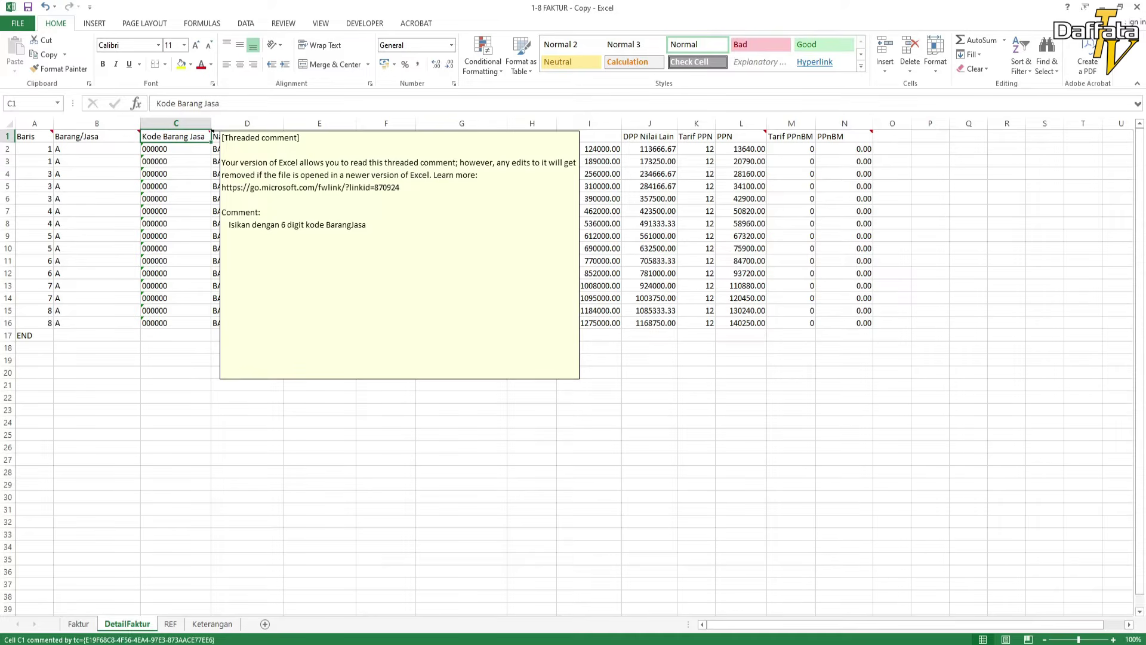
Widen the Nama Barang/Jasa column slightly and check its first item name in D2
left_click(246, 123)
left_click(246, 136)
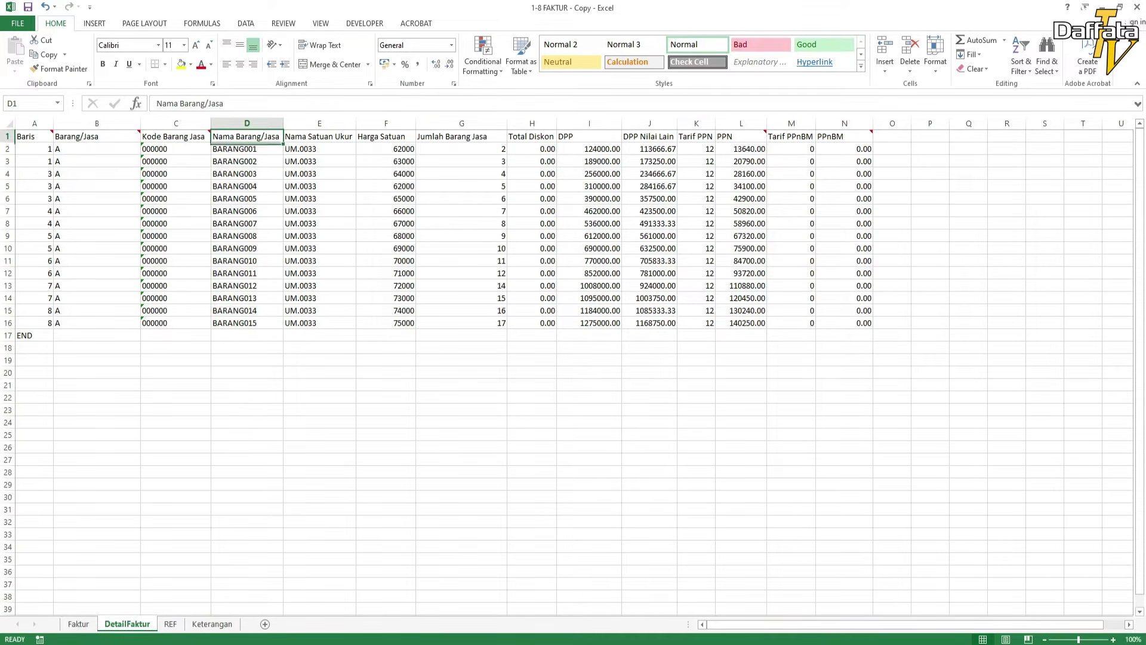
left_click_drag(283, 123, 290, 123)
left_click(326, 385)
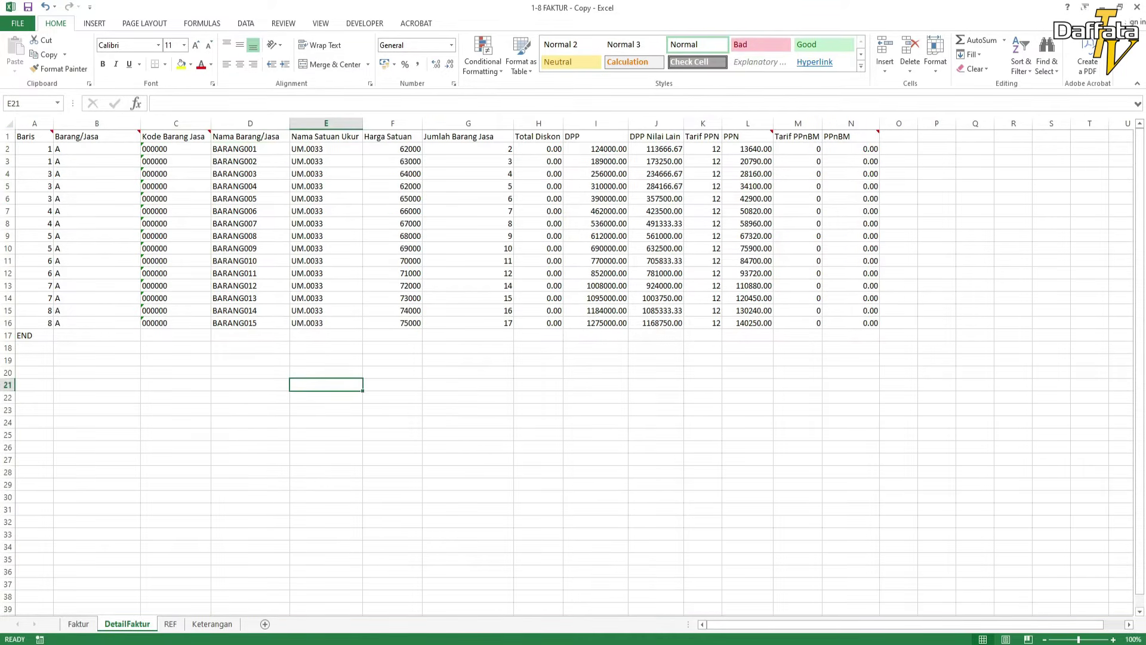
left_click(325, 397)
left_click(250, 148)
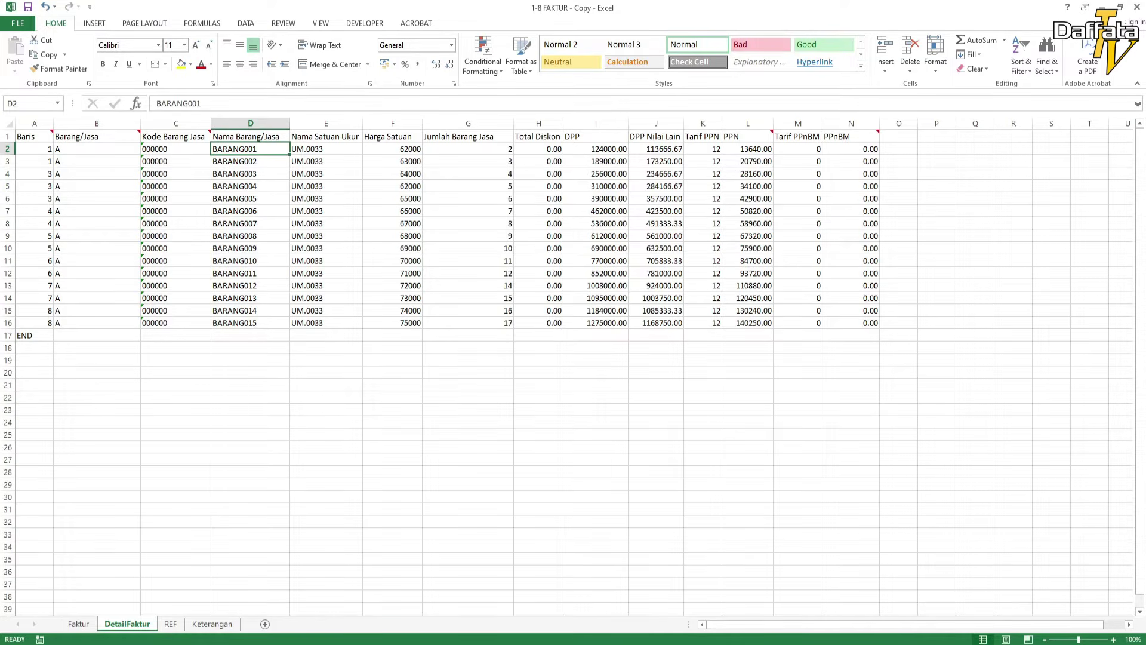
Look up the meaning of unit code UM.0033 in the REF sheet and check the Nama Satuan Ukur entries in DetailFaktur column E
left_click(326, 123)
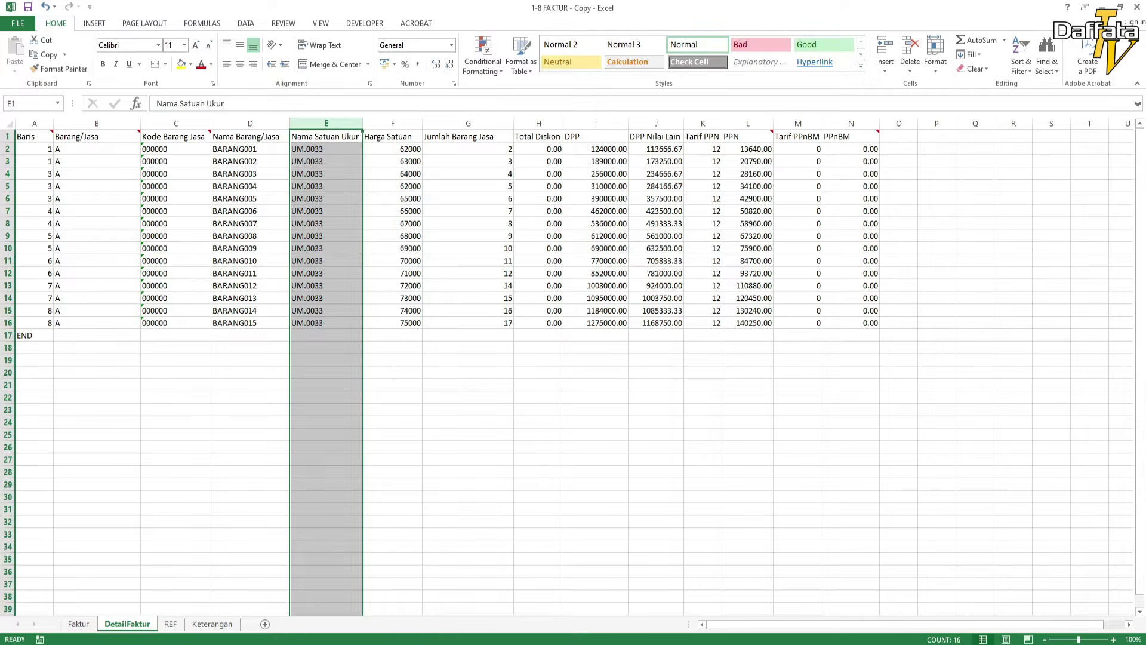
left_click(325, 148)
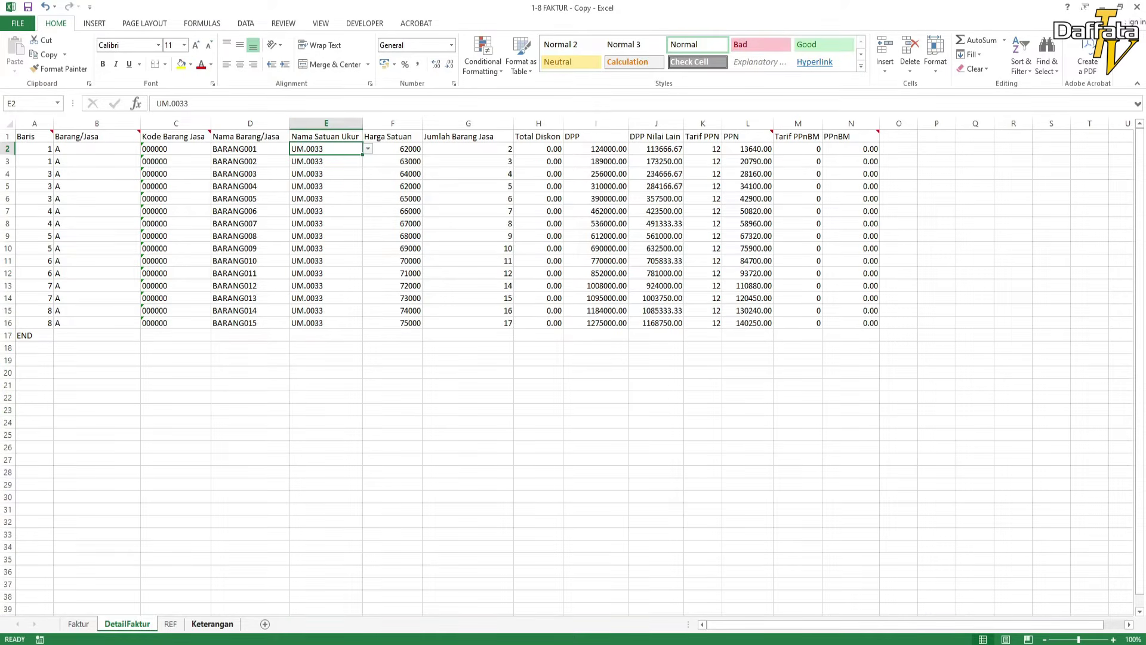
left_click(171, 624)
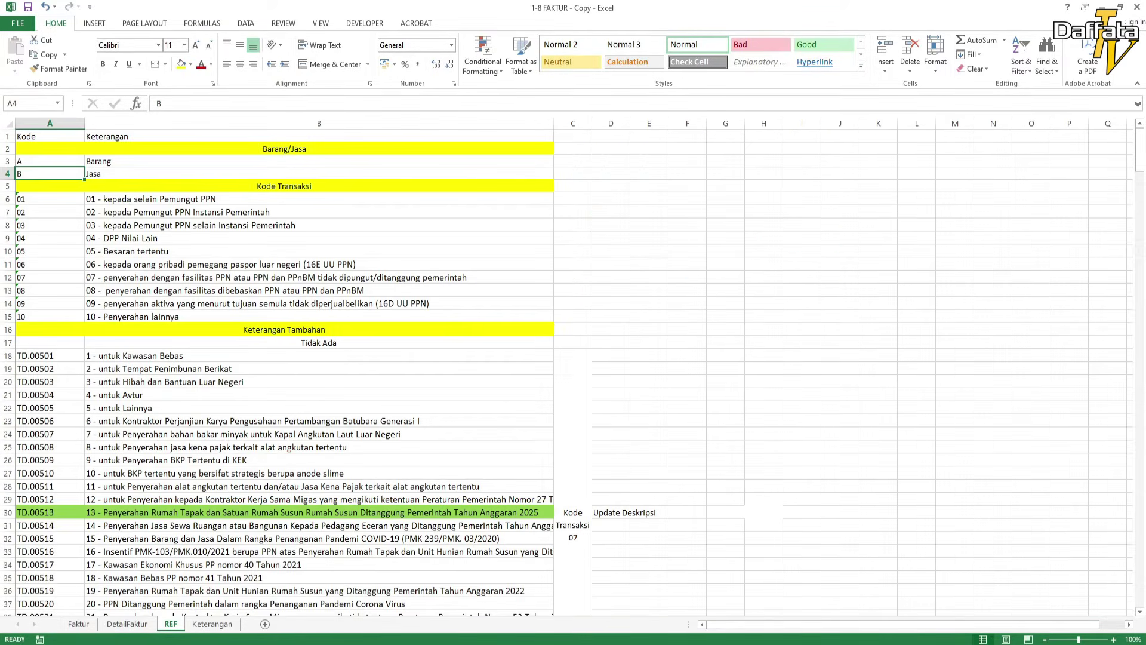
scroll(319, 385, "down", 7)
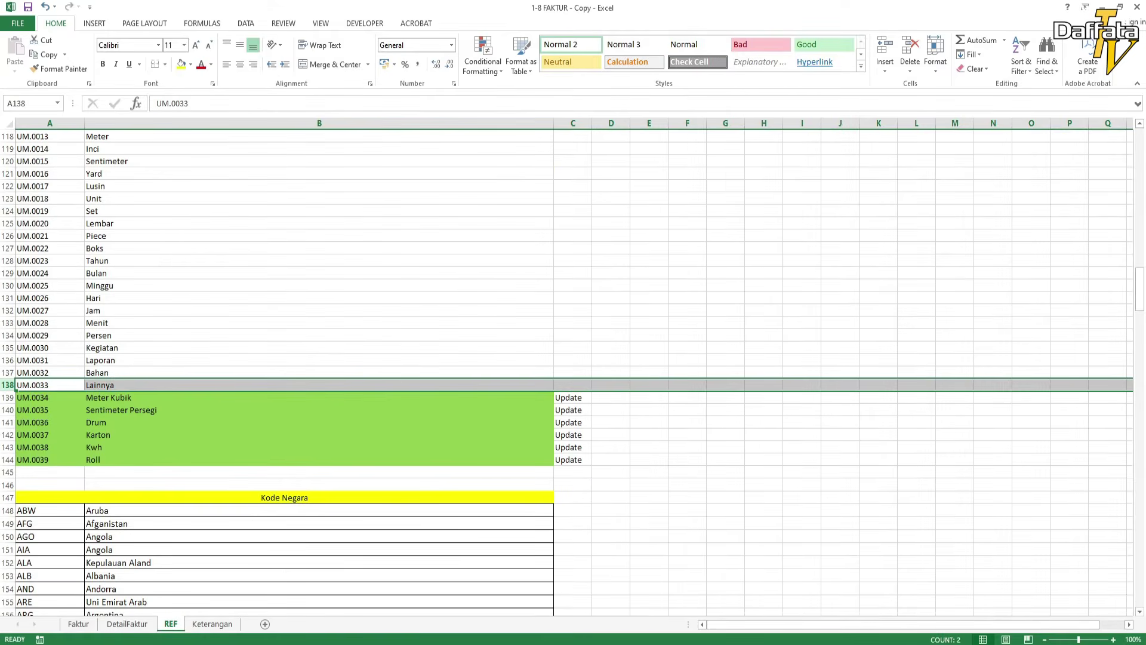
left_click(319, 385)
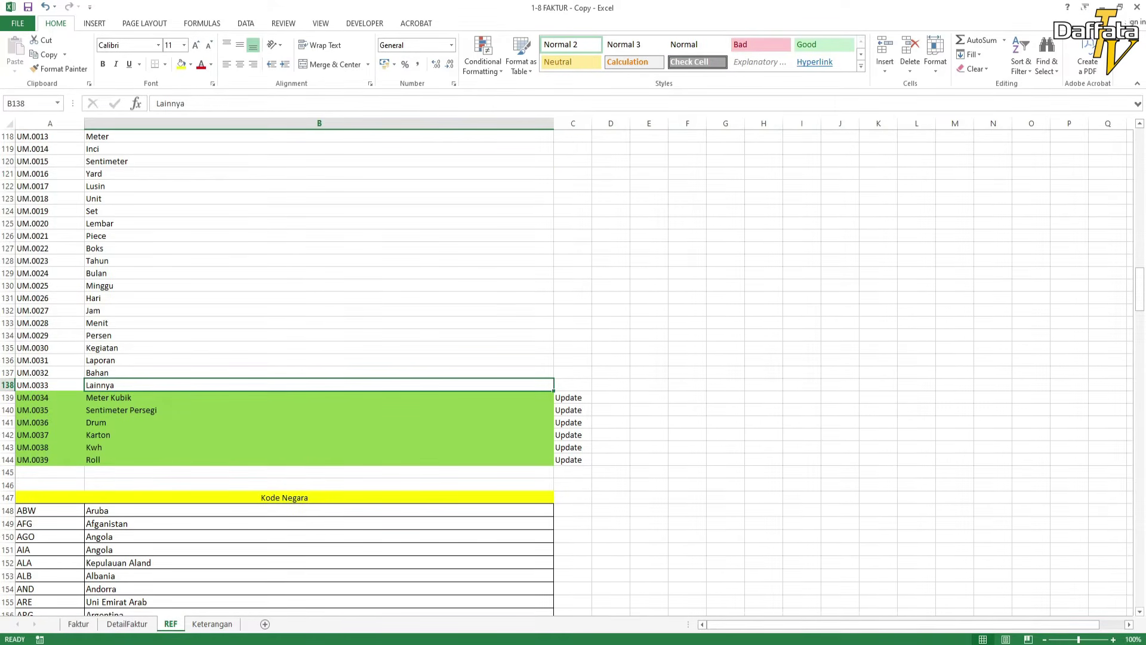
left_click(127, 624)
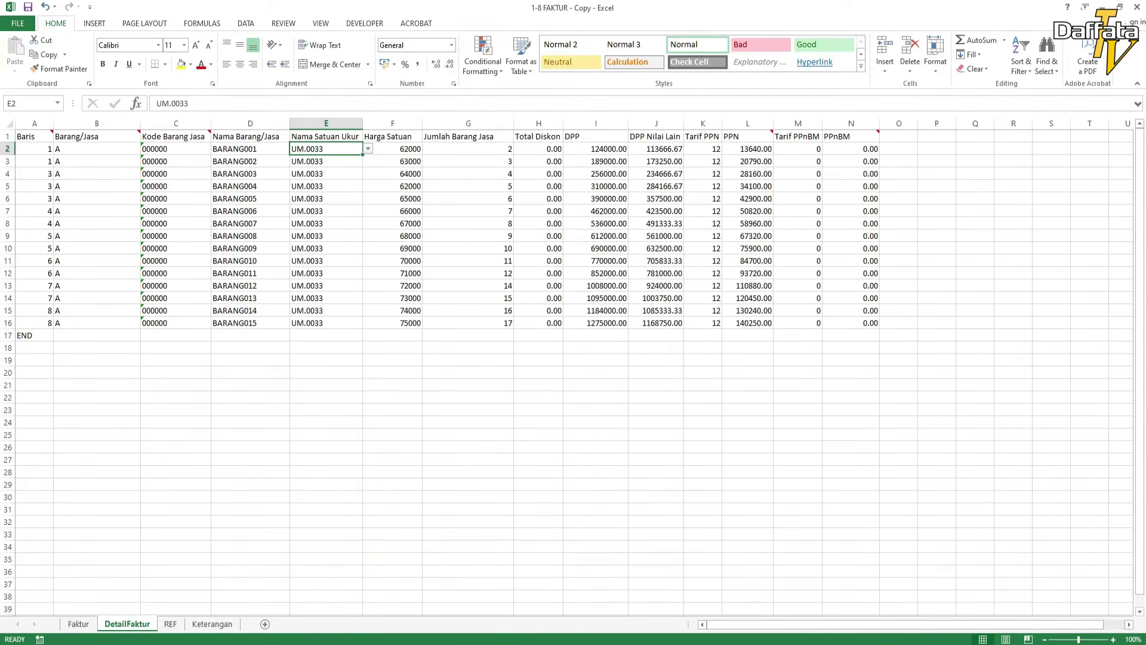
left_click(326, 174)
left_click(326, 149)
left_click(393, 498)
left_click(326, 150)
Examine the unit prices under Harga Satuan, going through the rows and selecting F2:F16 as a whole
left_click(392, 123)
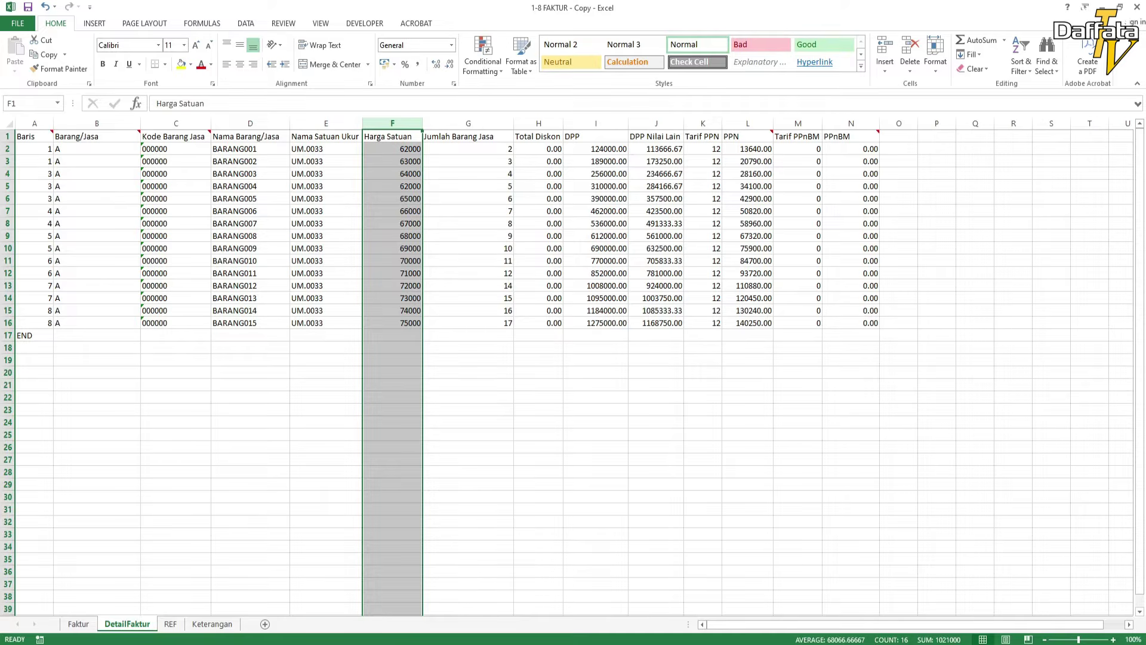
left_click(392, 149)
left_click(392, 211)
left_click(392, 273)
left_click_drag(392, 286, 393, 298)
left_click(393, 335)
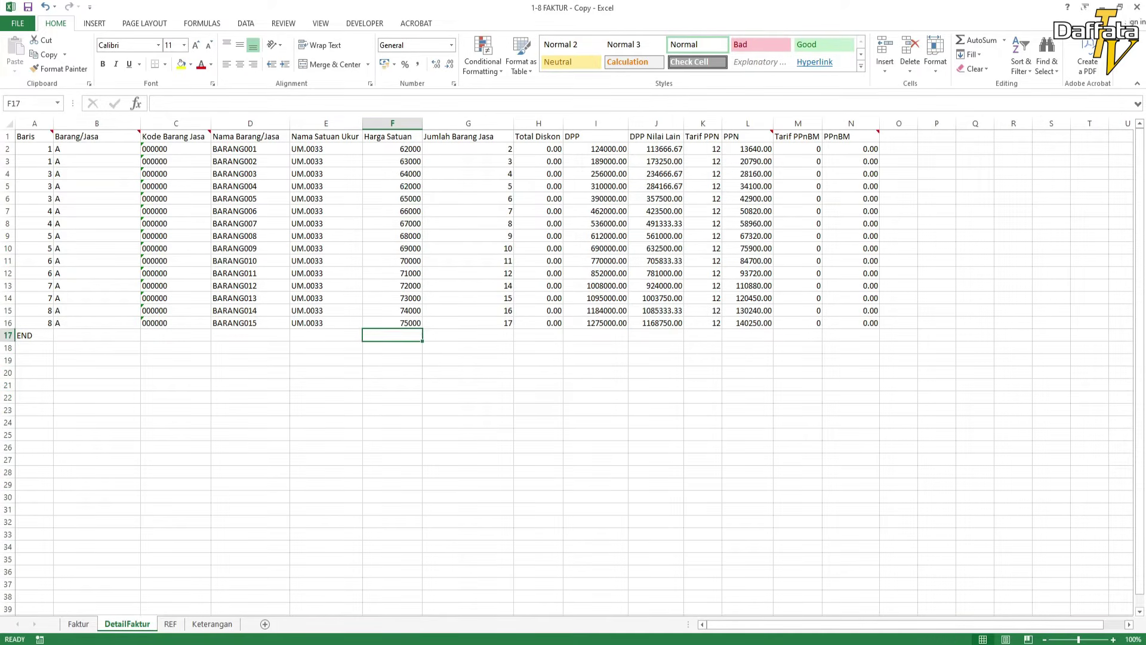
key("Up")
key("Up")
key("Up")
key("Up")
key("Up")
key("Up")
key("Up")
key("Up")
key("Up")
key("Up")
key("Up")
key("Up")
key("Up")
key("Up")
key("Up")
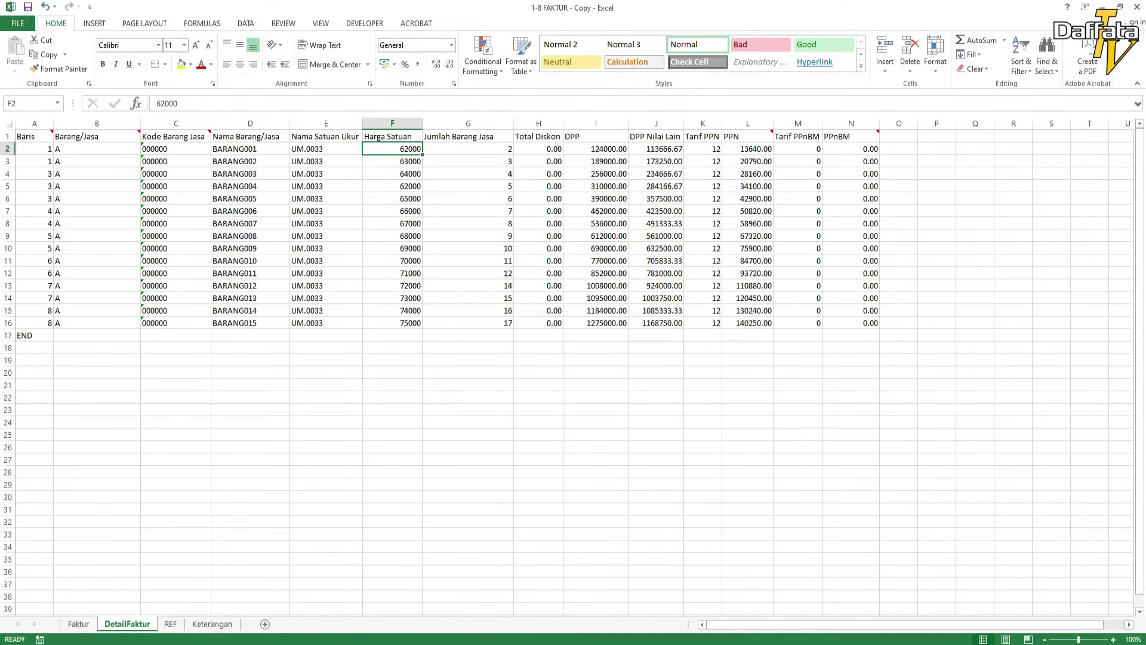
key("ctrl+shift+Down")
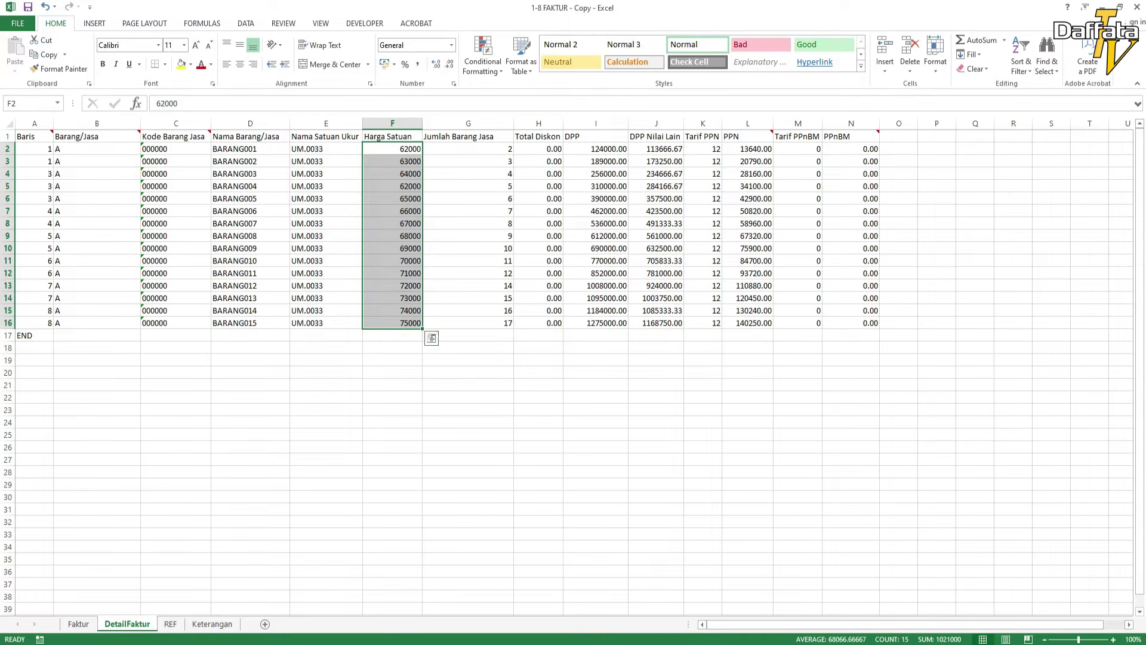
left_click(393, 397)
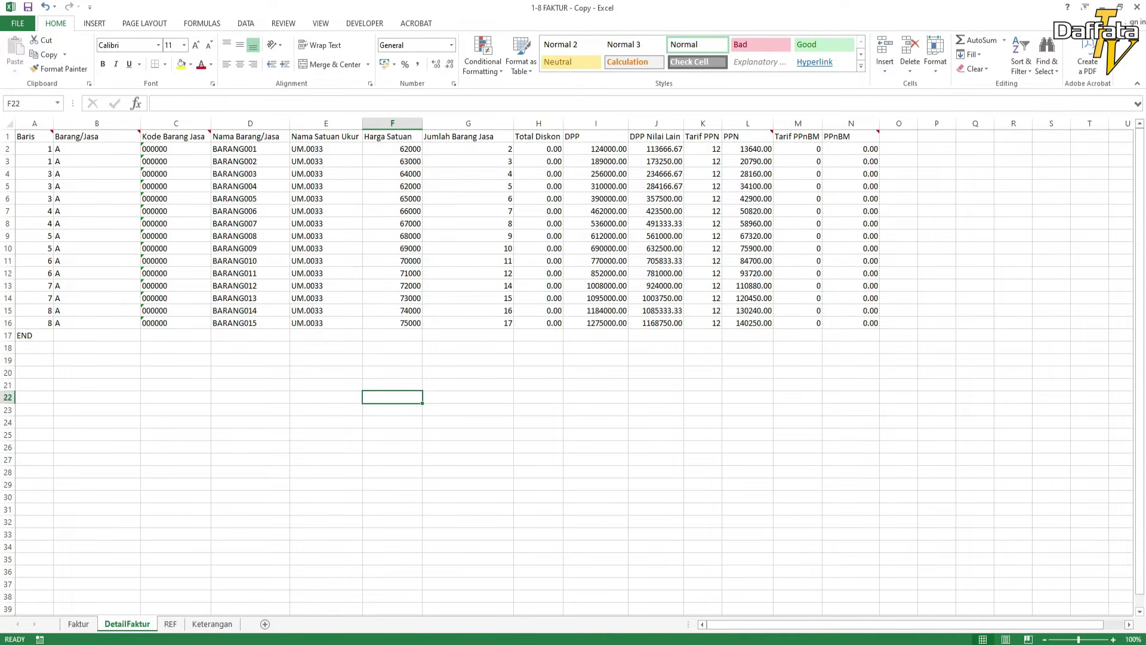
Examine the Jumlah Barang Jasa quantities in column G alongside the Harga Satuan column
left_click(468, 124)
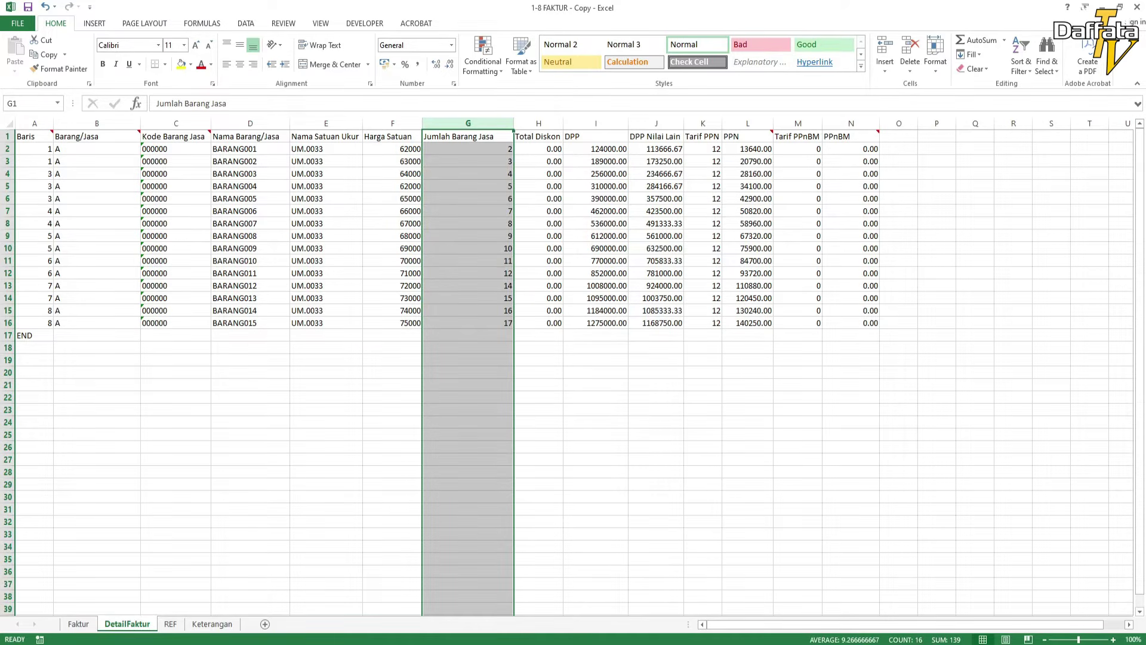
left_click(467, 161)
left_click(468, 137)
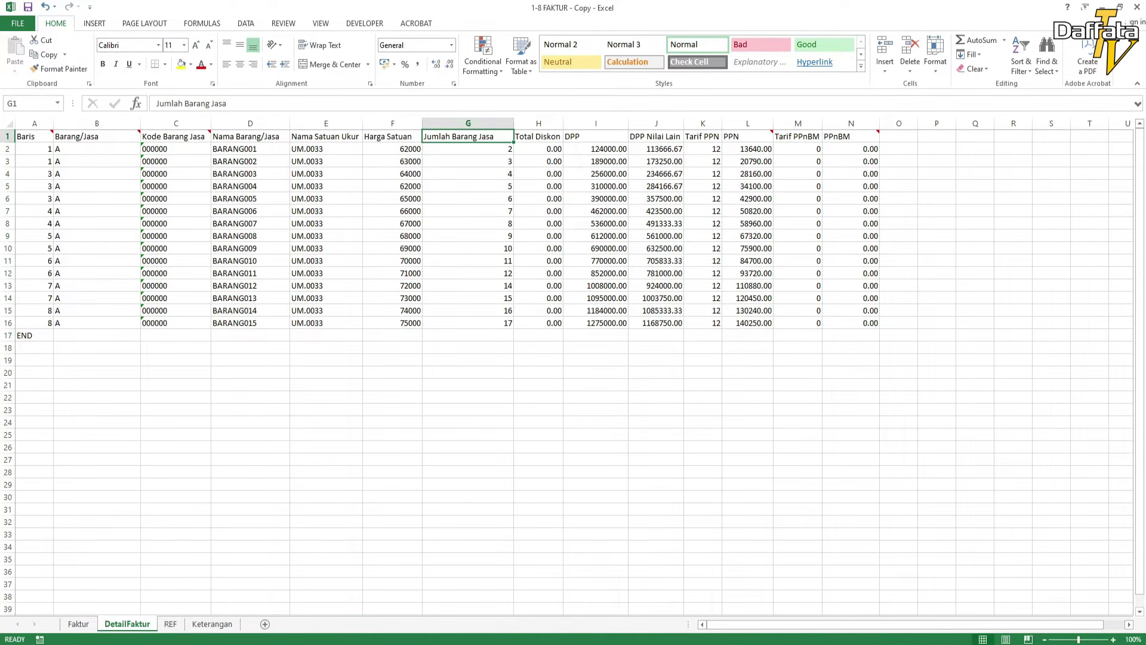
left_click(392, 124)
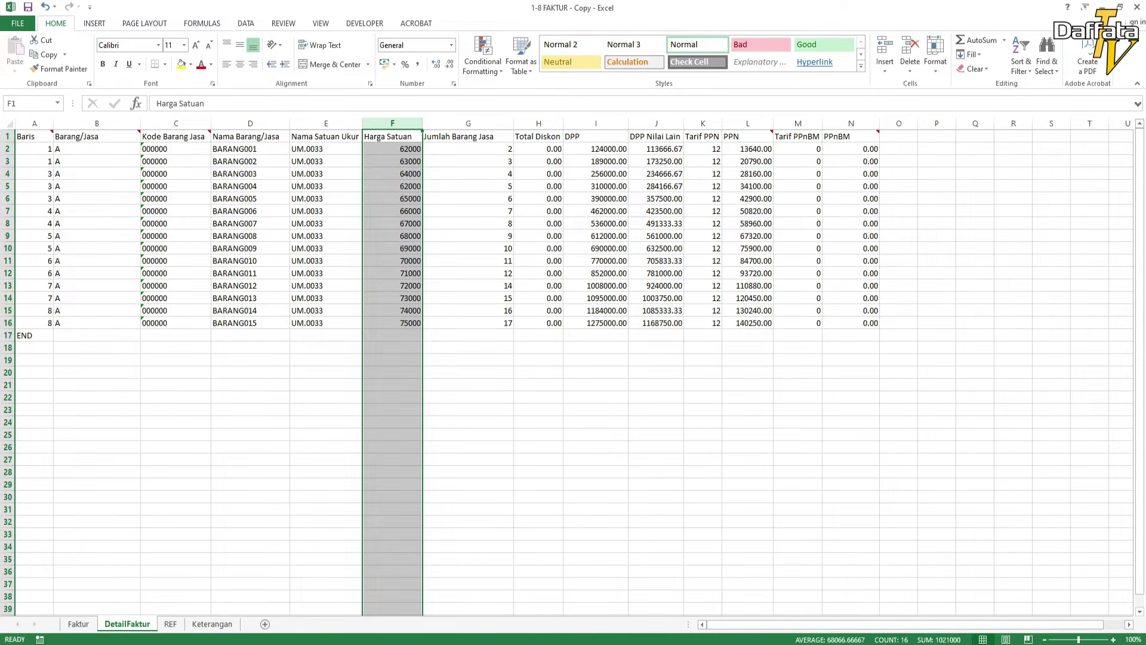
left_click(468, 149)
Check the Total Diskon column and the discount entry of item BARANG004 in H5
left_click(538, 124)
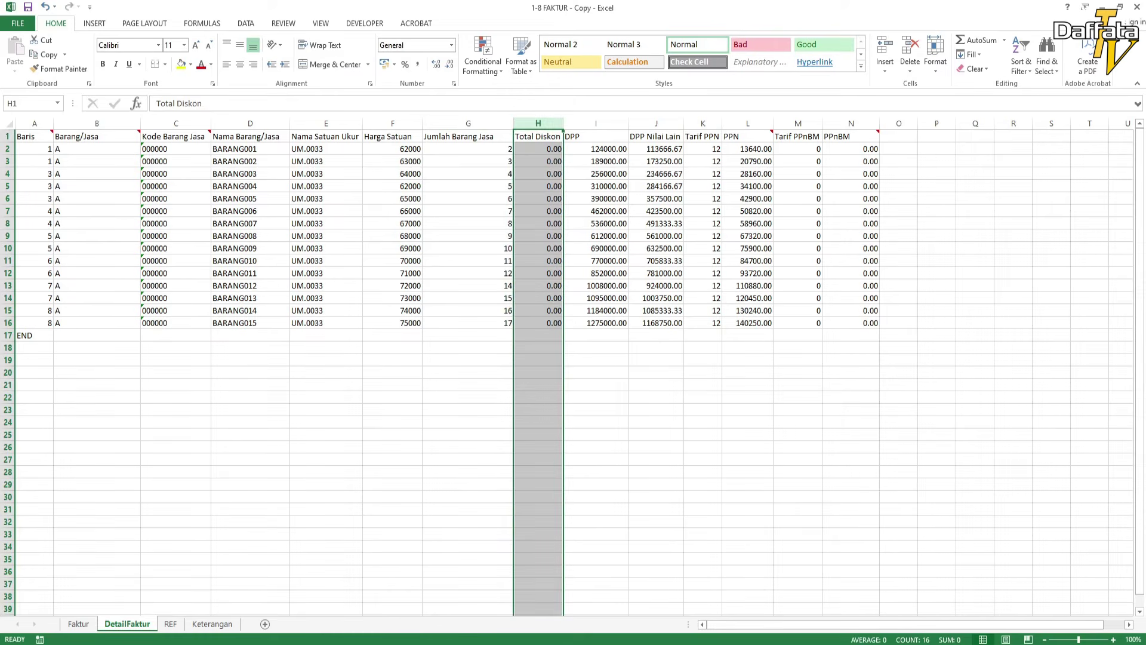
left_click(538, 185)
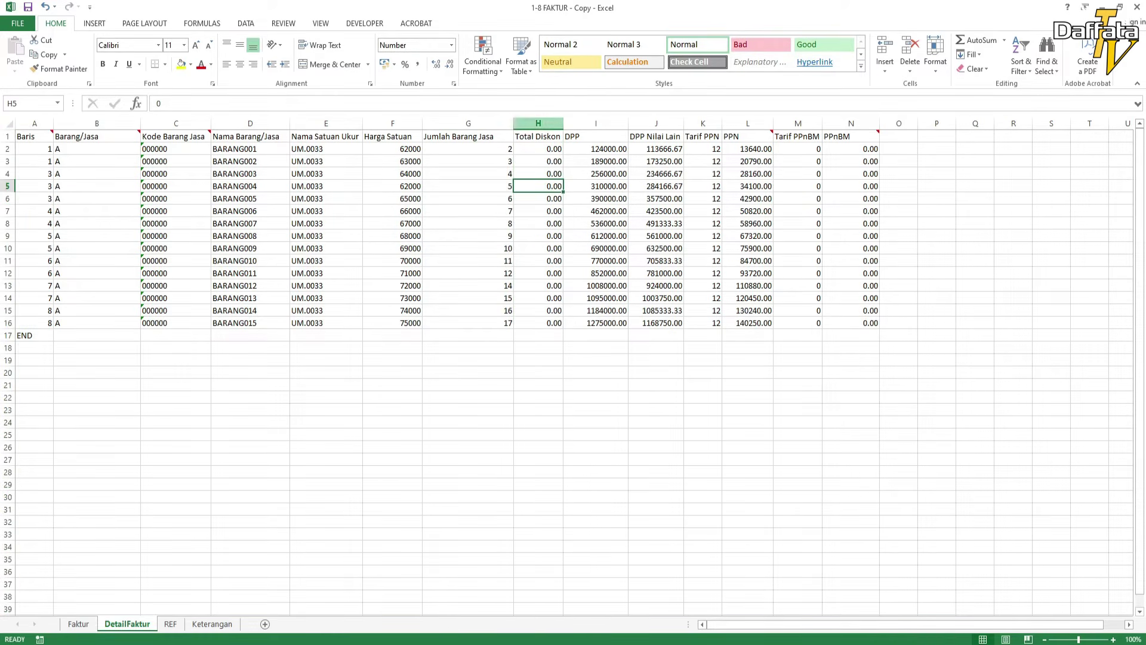
left_click(595, 410)
Examine the DPP column and read its formulas row by row from I2 downward
left_click(595, 124)
left_click(656, 459)
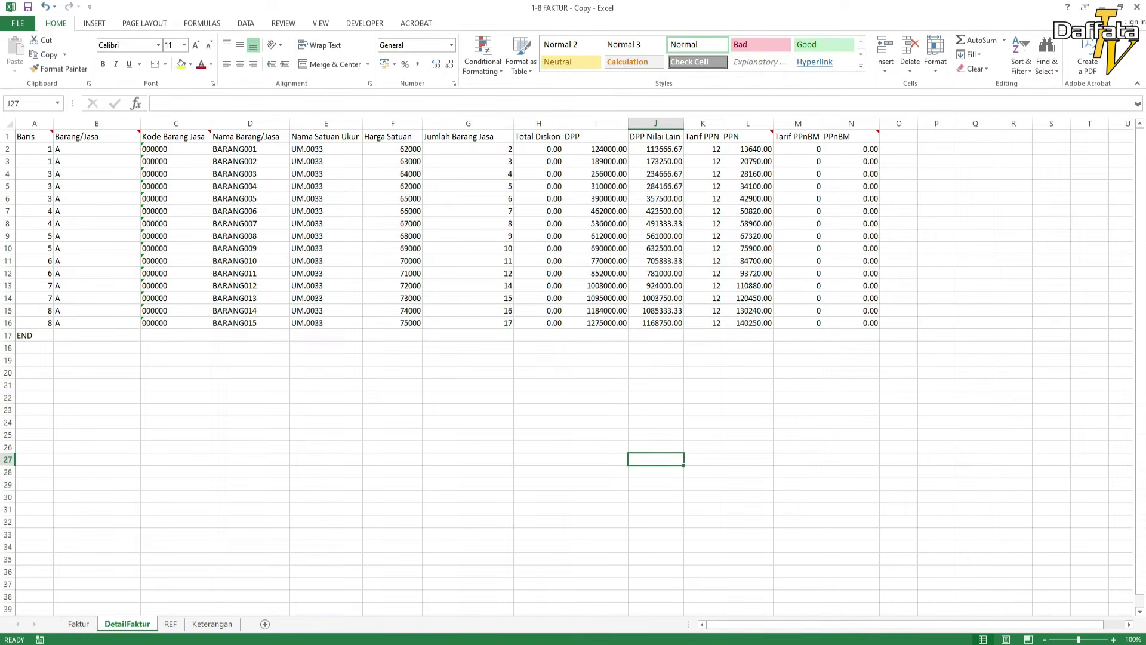
left_click(595, 149)
key("Down")
key("Down")
key("Down")
key("Down")
key("Down")
key("Down")
key("Down")
key("Down")
key("Down")
key("Down")
key("Down")
key("Down")
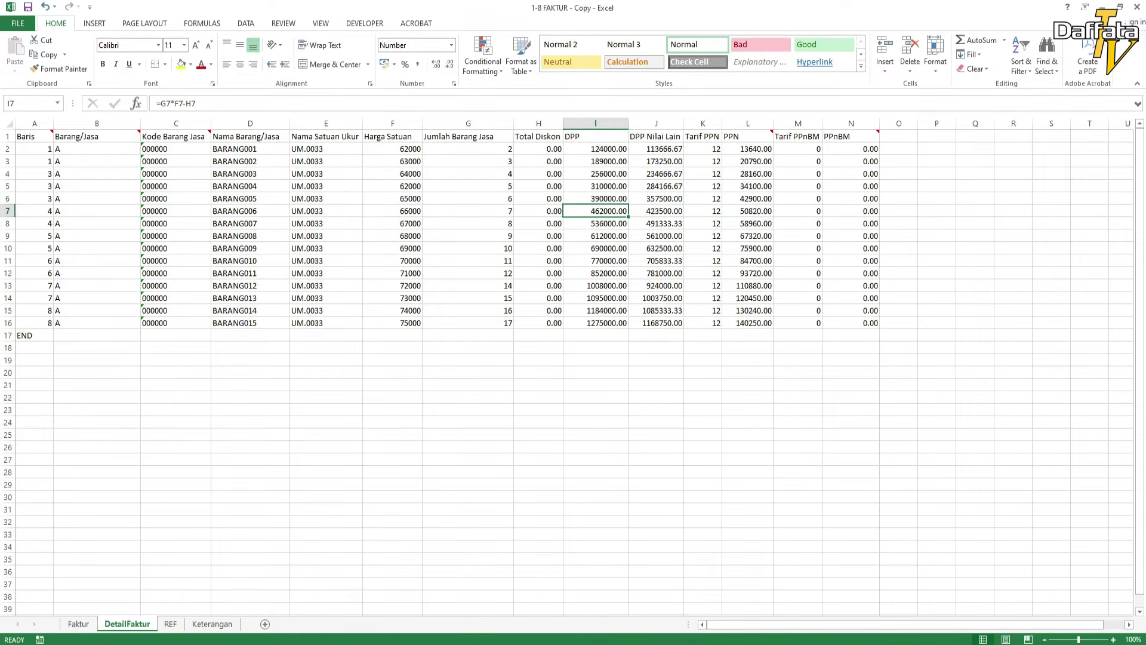
Inspect the DPP formula in I2 and its references to unit price, quantity and discount, leaving it as is
left_click(392, 149)
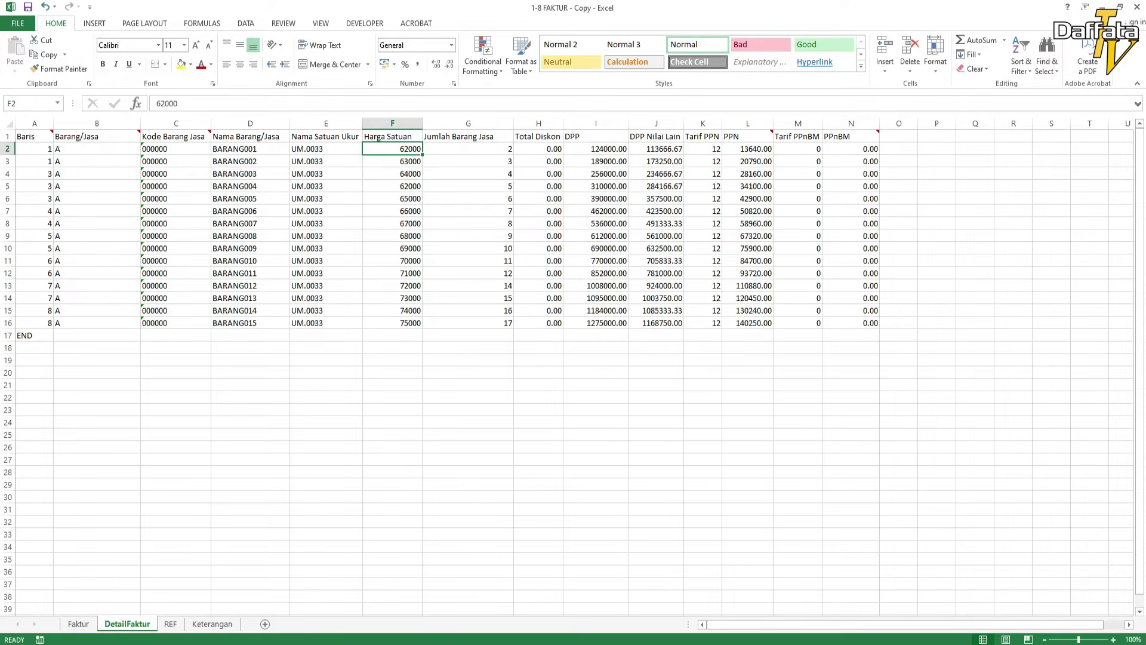
double_click(595, 148)
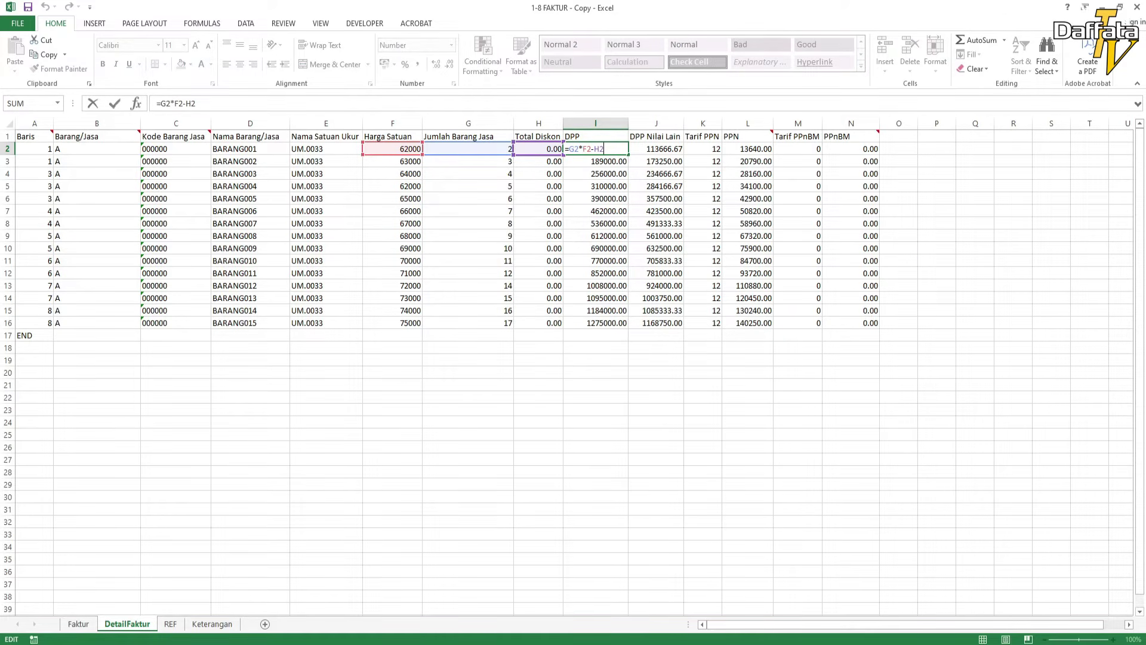
key("Return")
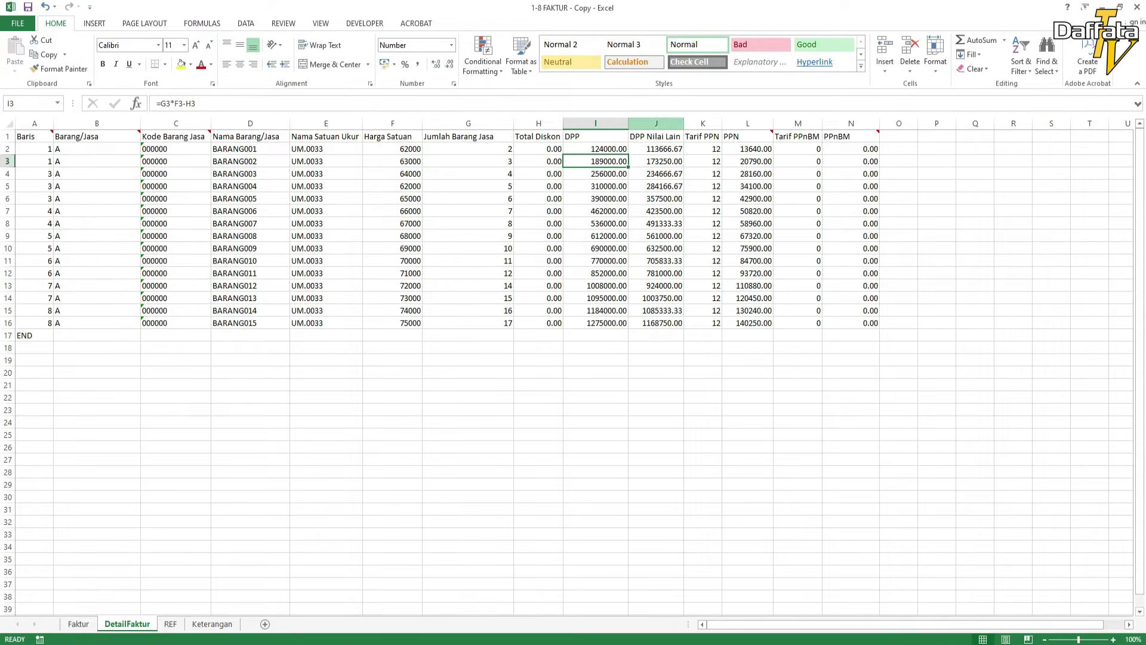
Inspect the DPP Nilai Lain formula in J2 and its reference to the DPP cell, leaving it as is
mouse_move(656, 149)
left_mouse_down()
mouse_move(656, 186)
mouse_move(656, 149)
left_mouse_up()
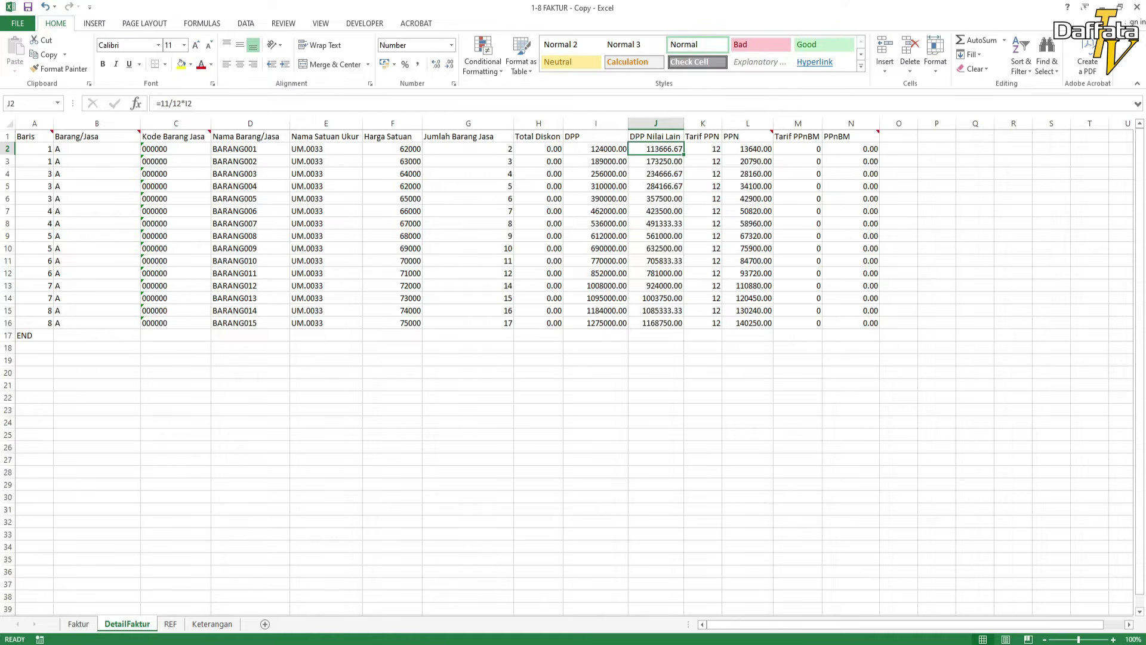
left_click(656, 174)
left_click(656, 150)
key("F2")
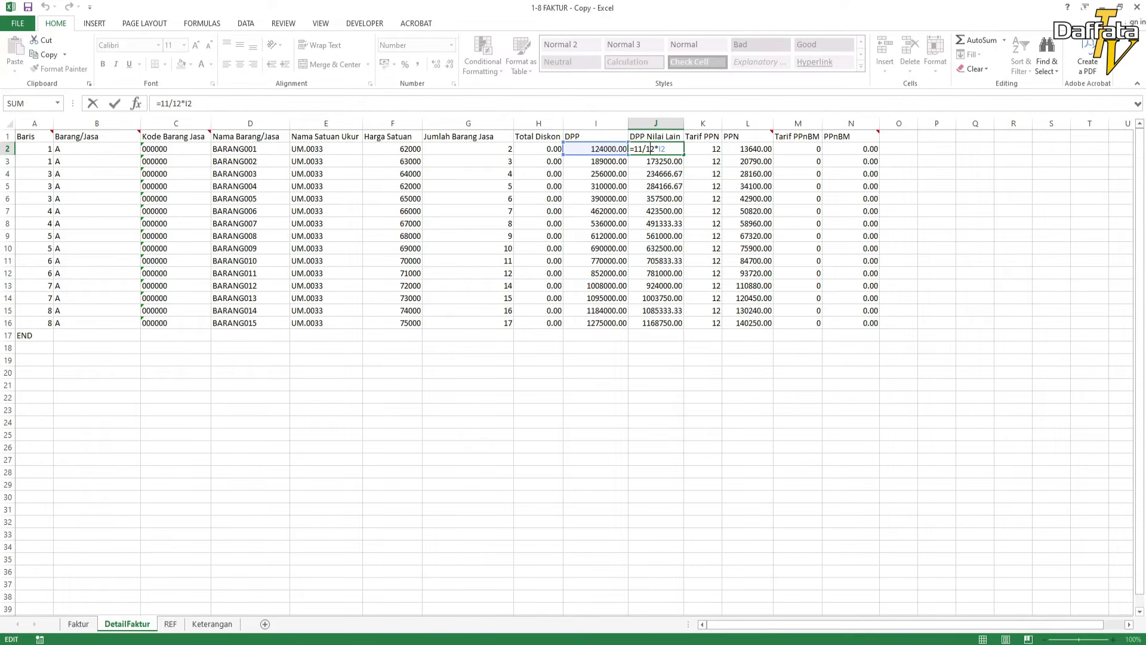
key("Return")
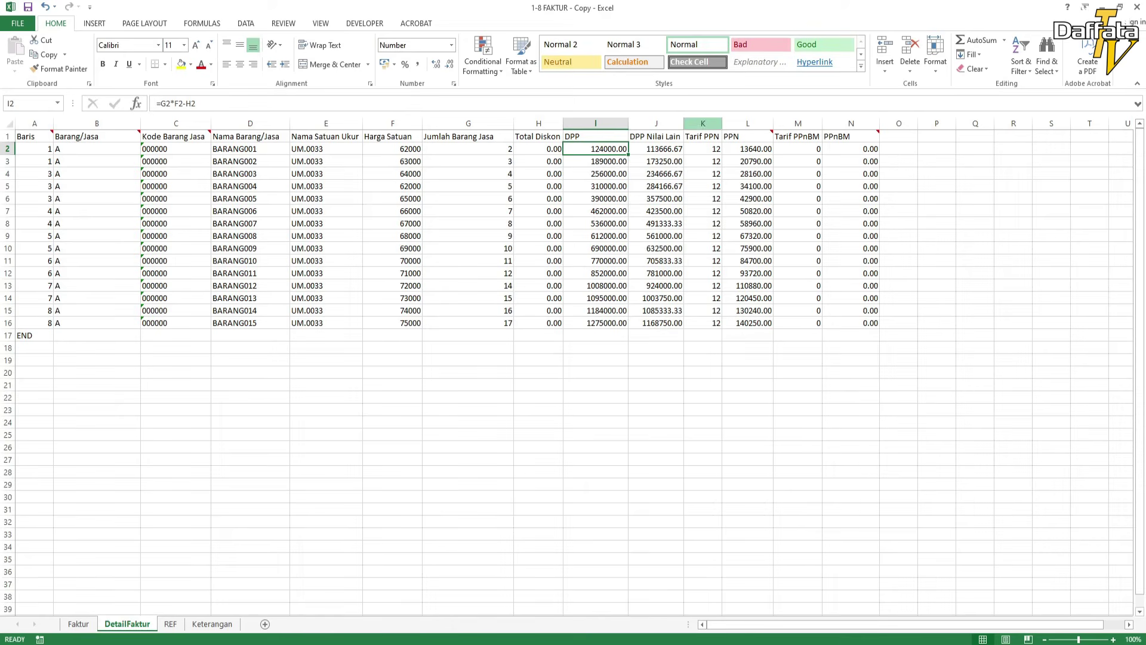
Examine the Tarif PPN column and read the rate entries row by row from K2 downward
left_click(703, 123)
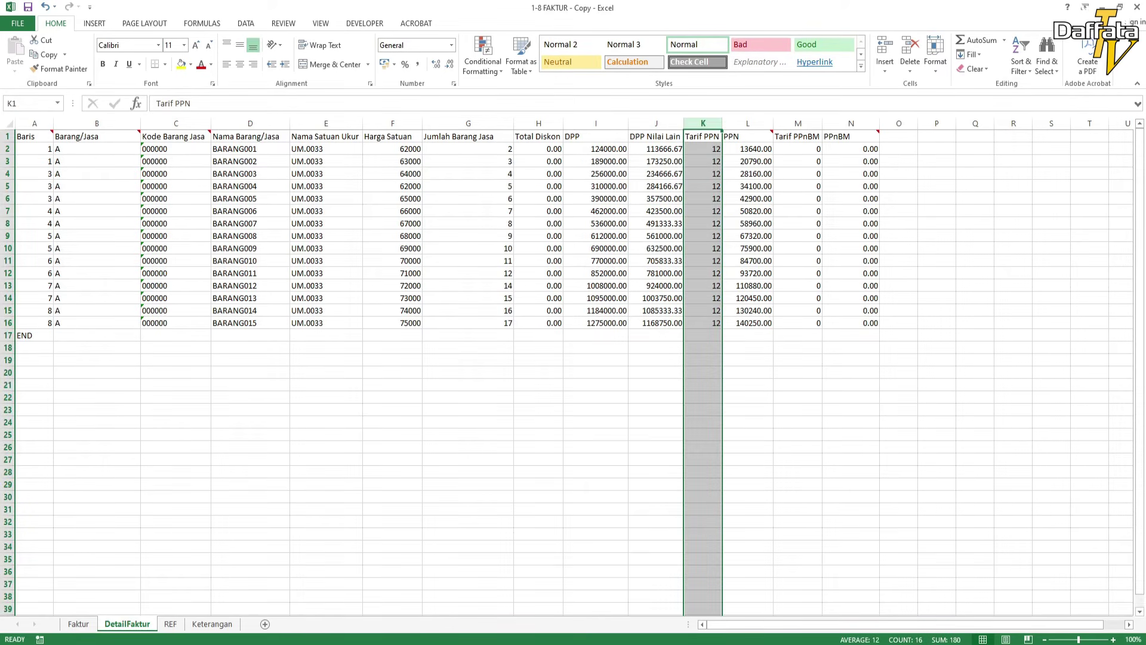
left_click(702, 148)
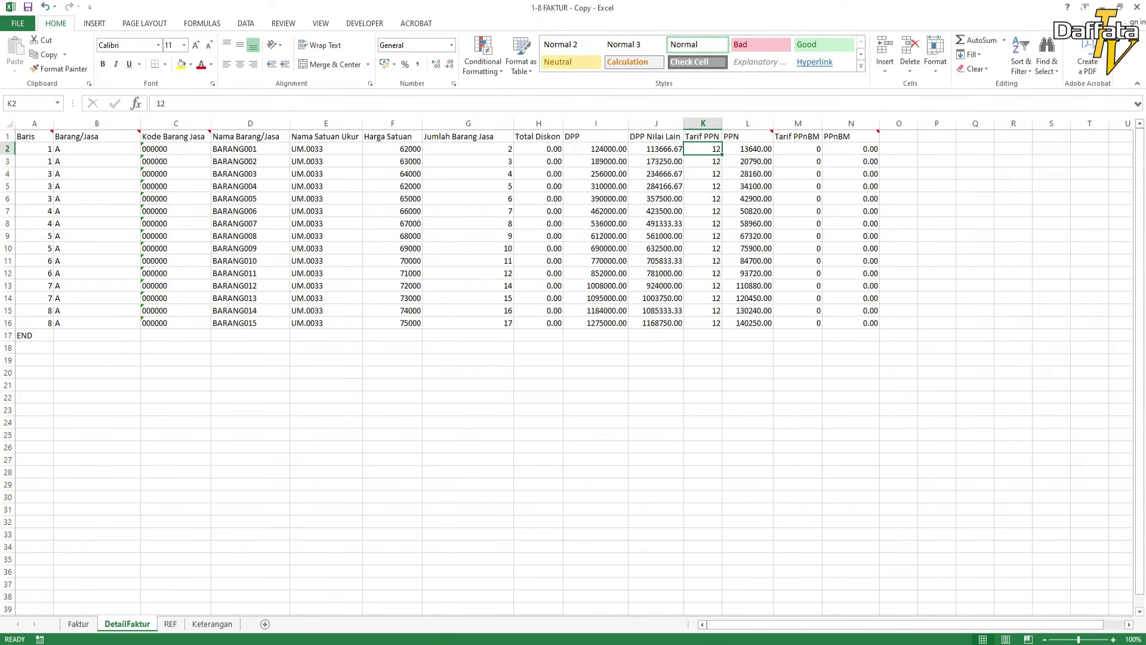
key("Down")
key("Down")
key("Down")
key("Down")
key("Down")
key("Down")
key("Down")
key("Down")
key("Down")
key("Down")
key("Down")
key("Down")
key("Down")
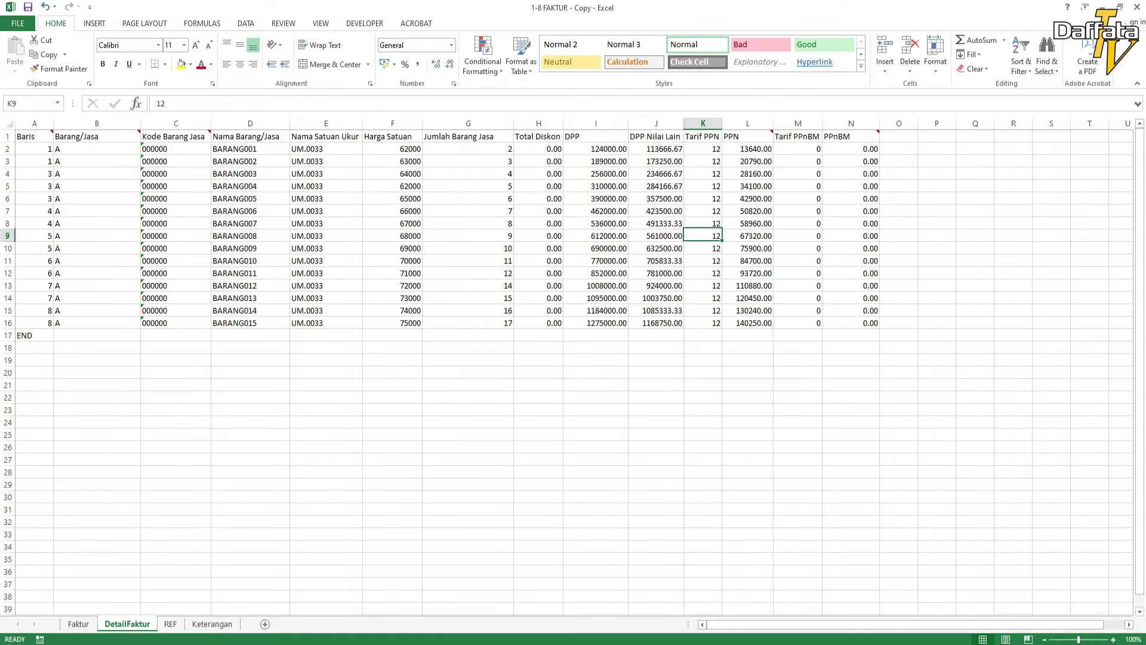
key("Up")
key("Up")
key("Up")
key("Up")
key("Up")
key("Up")
key("Up")
key("Up")
key("Up")
key("Up")
key("Up")
key("Up")
key("Up")
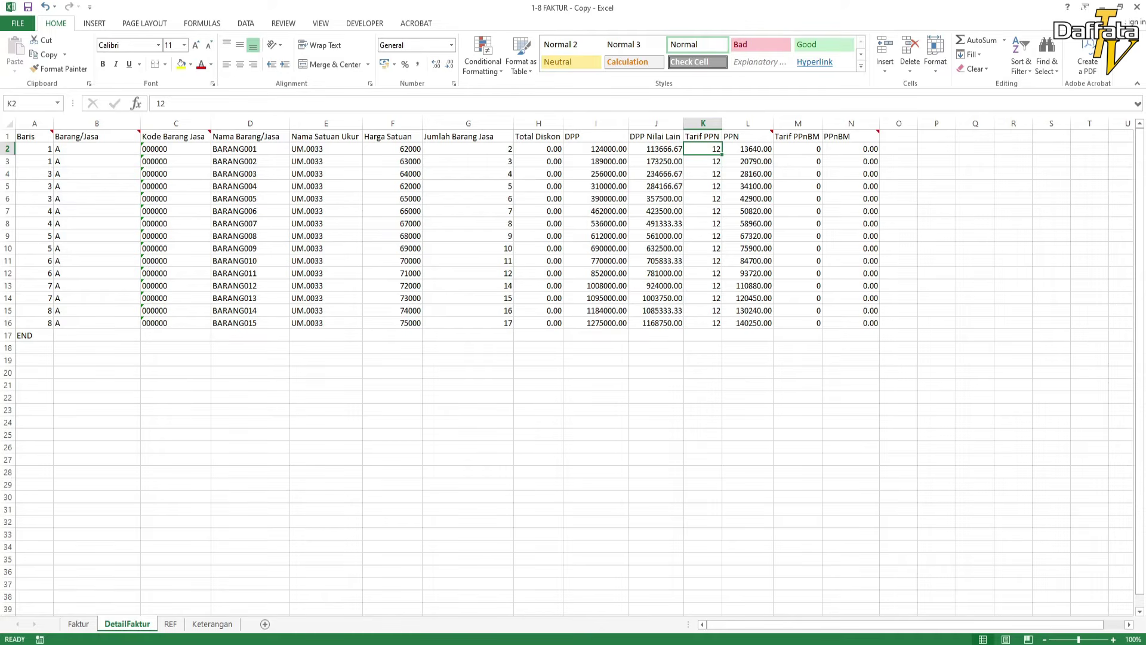
Check the DPP Nilai Lain formula in J2 against the PPN rate in K2 and other entries of the Tarif PPN column
left_click(656, 149)
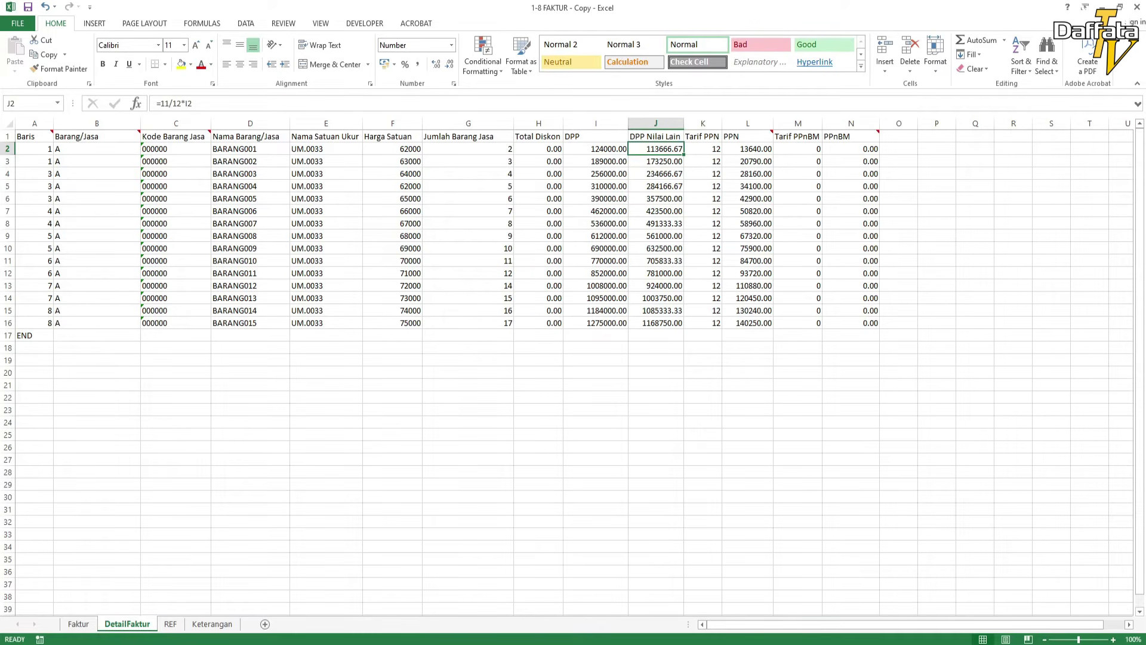
left_click(703, 149)
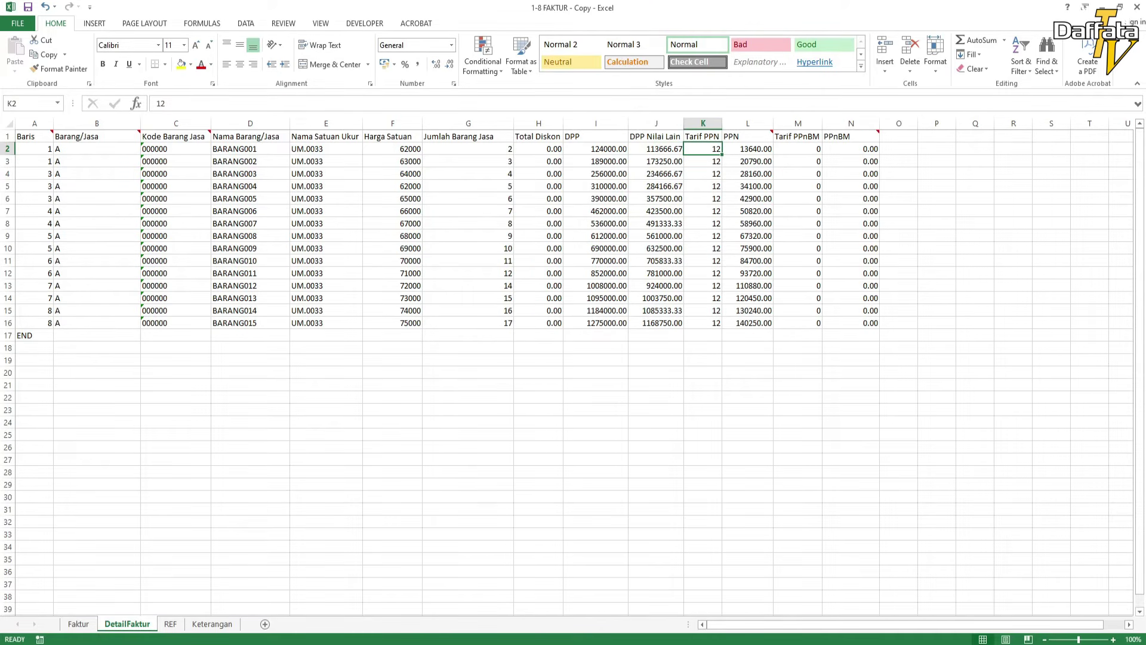
left_click(703, 124)
left_click(703, 173)
left_click(703, 211)
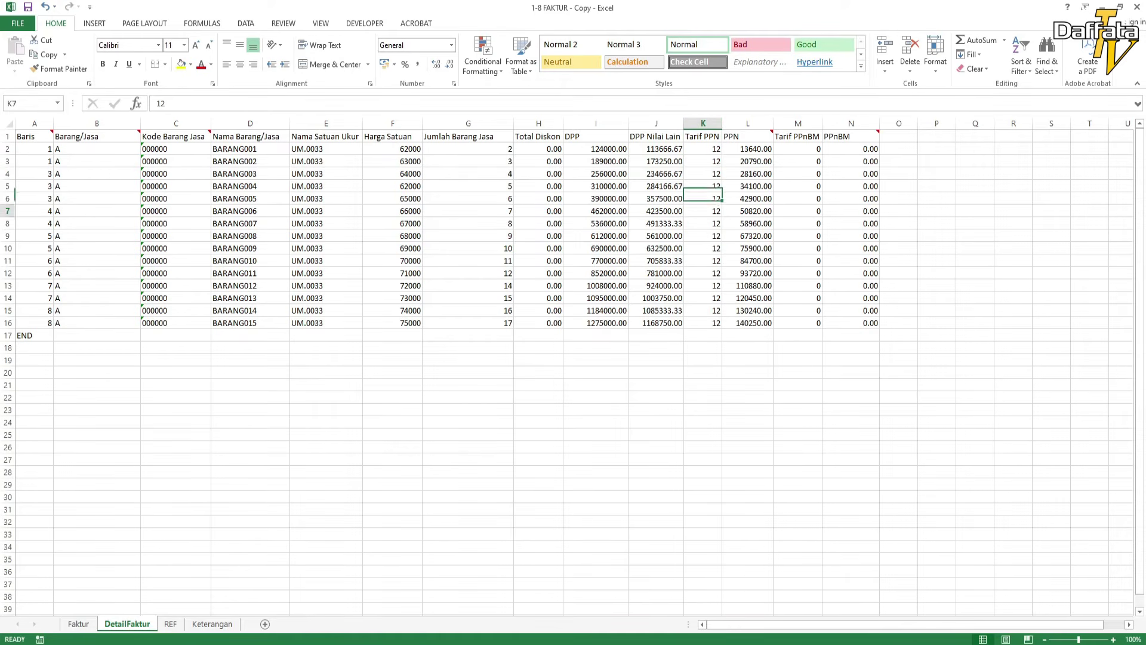
left_click(704, 161)
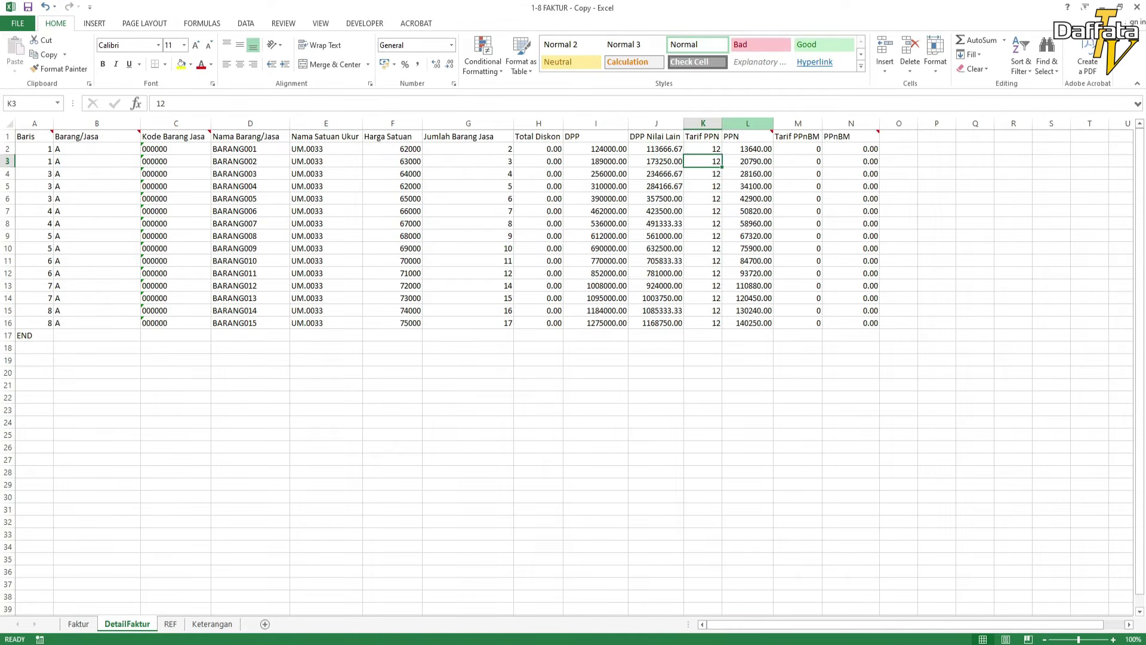
Inspect the PPN formula in L2 and its references to DPP Nilai Lain and Tarif PPN, leaving it as is
left_click(747, 124)
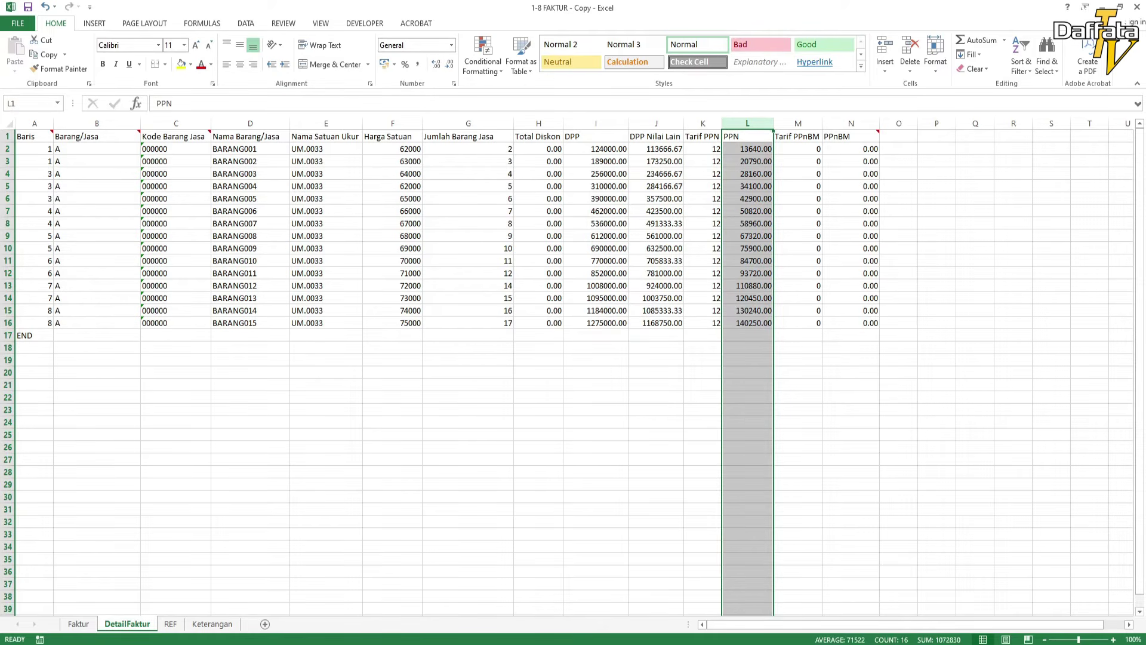
left_click(704, 149)
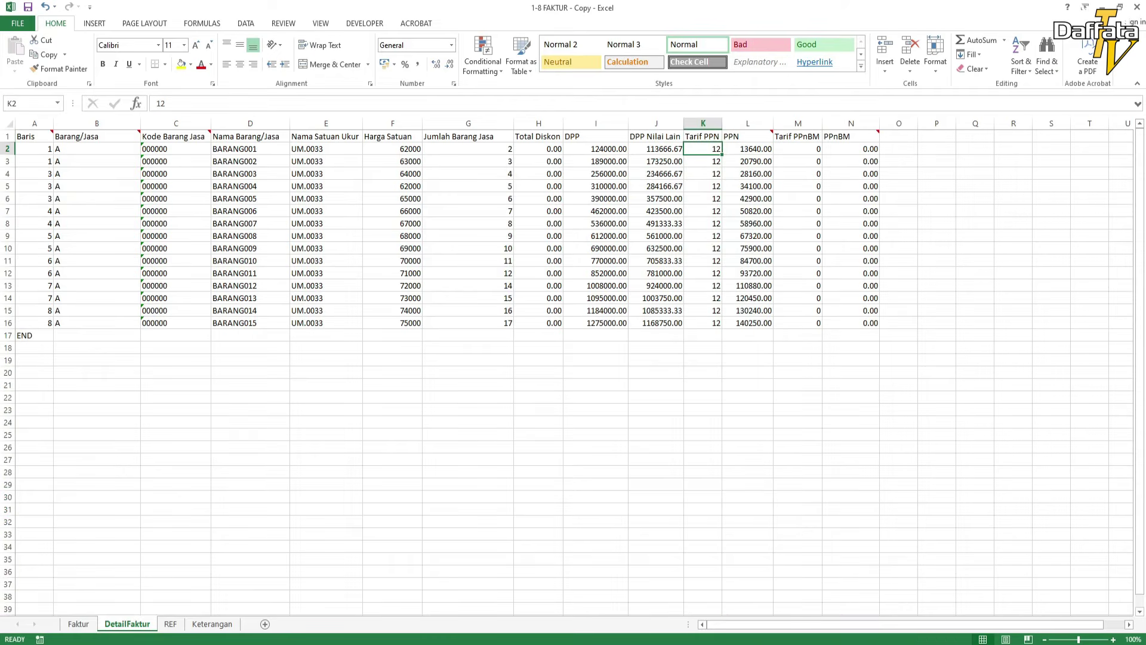
left_click(748, 148)
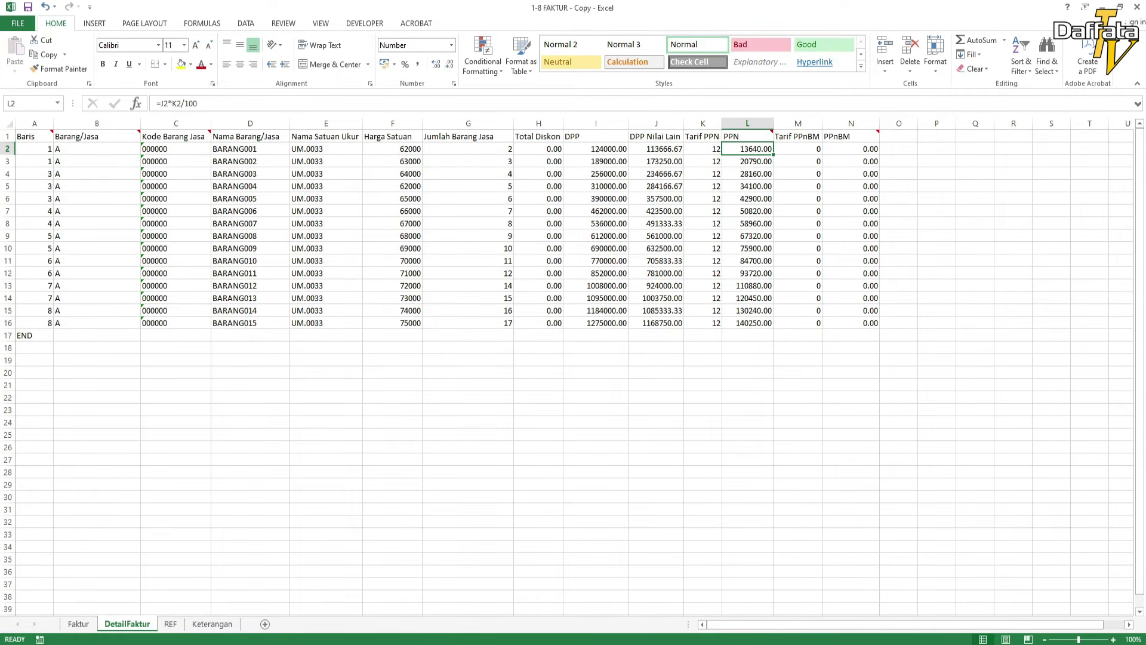
key("F2")
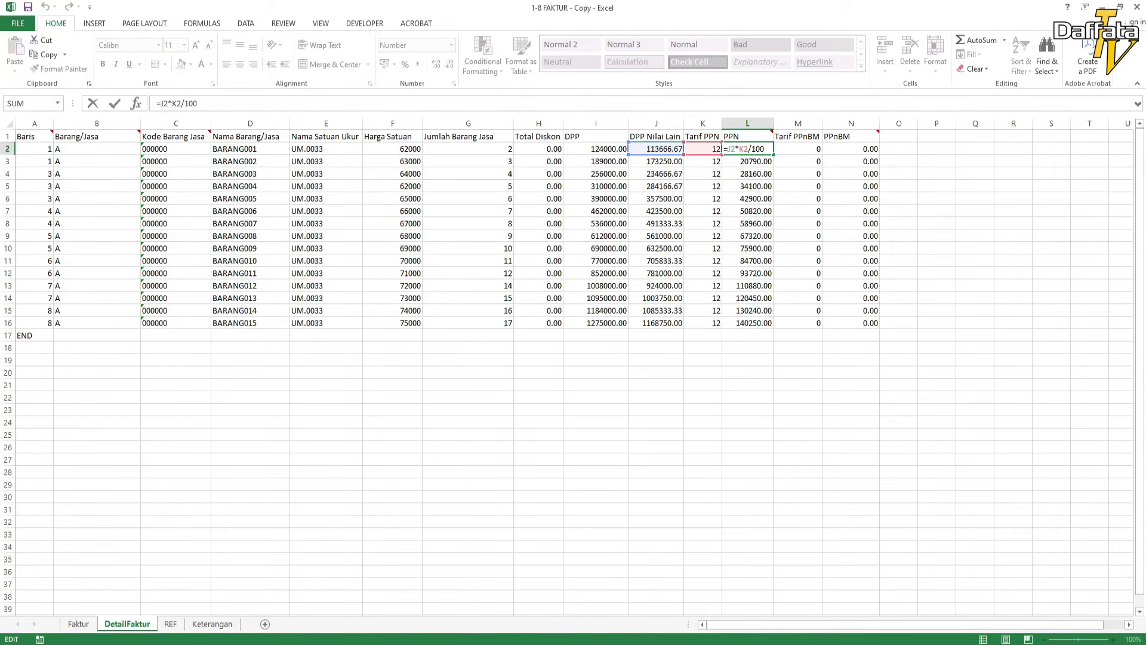
key("ctrl+Return")
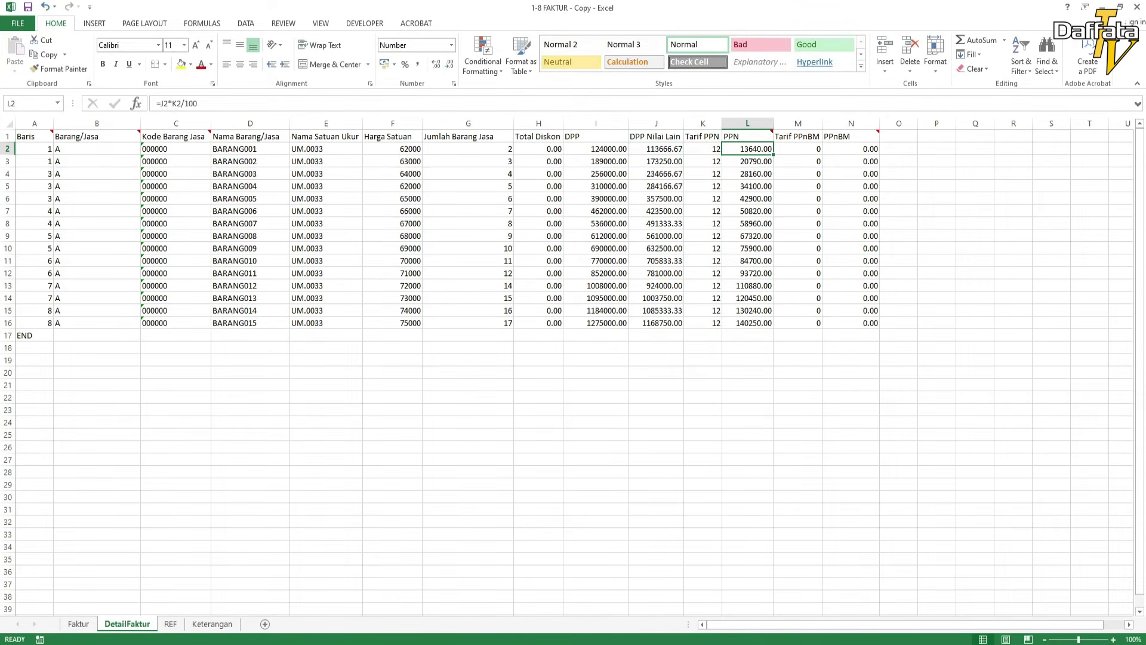
Check the entries of the Tarif PPnBM and PPnBM columns
left_click_drag(797, 123, 860, 123)
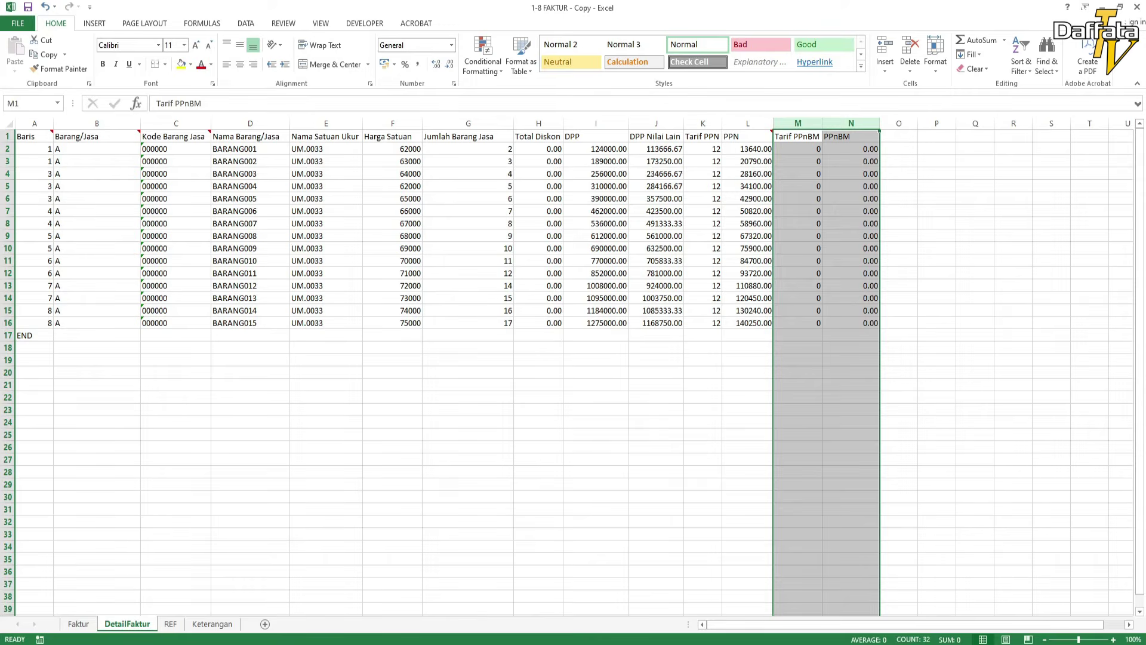
left_click(850, 360)
left_click_drag(798, 123, 859, 122)
left_click(1012, 273)
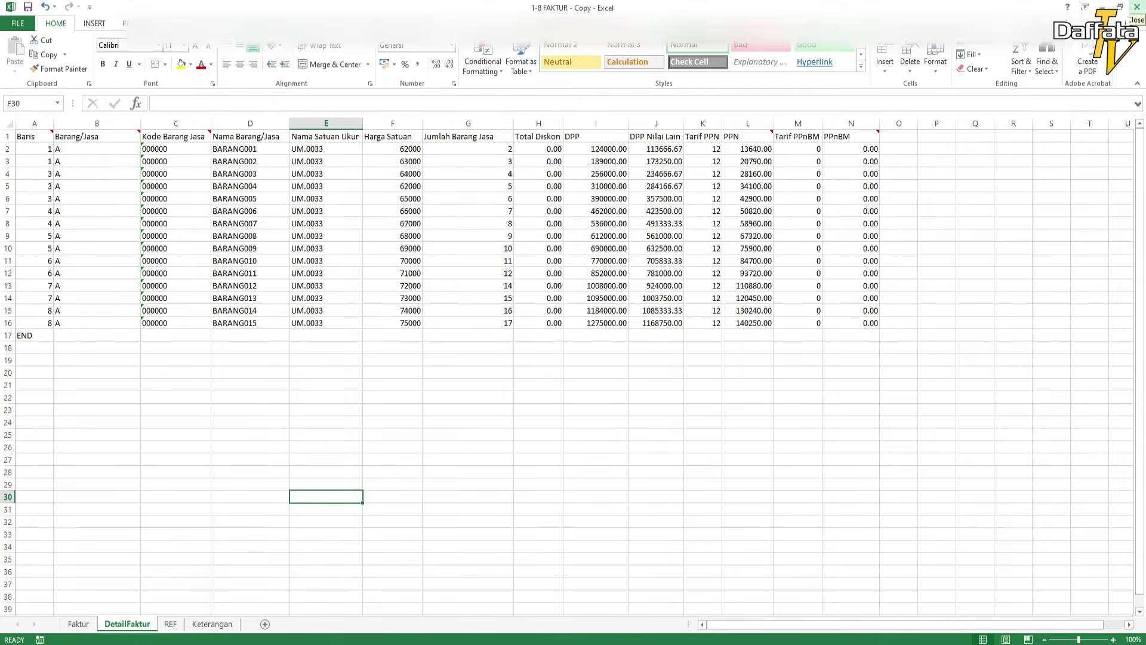
Close the 1-8 FAKTUR - Copy workbook and launch Converter.Efaktur.Coretax from the ConverterEfakturCoretax_v1.6 folder
left_click(10, 7)
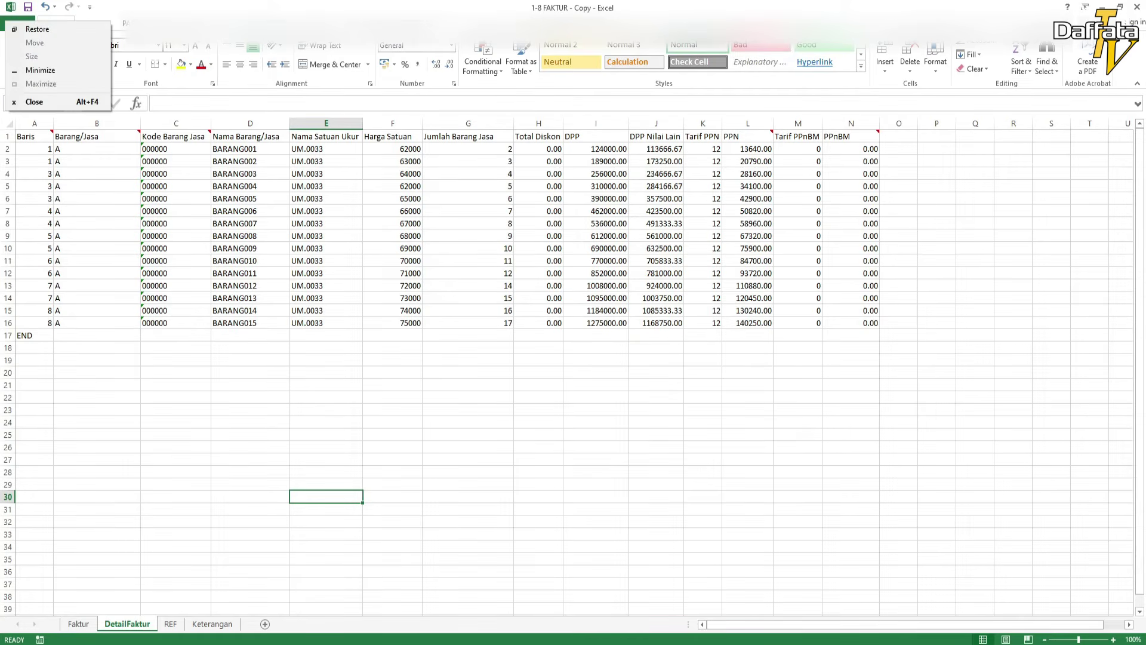
key("alt+F4")
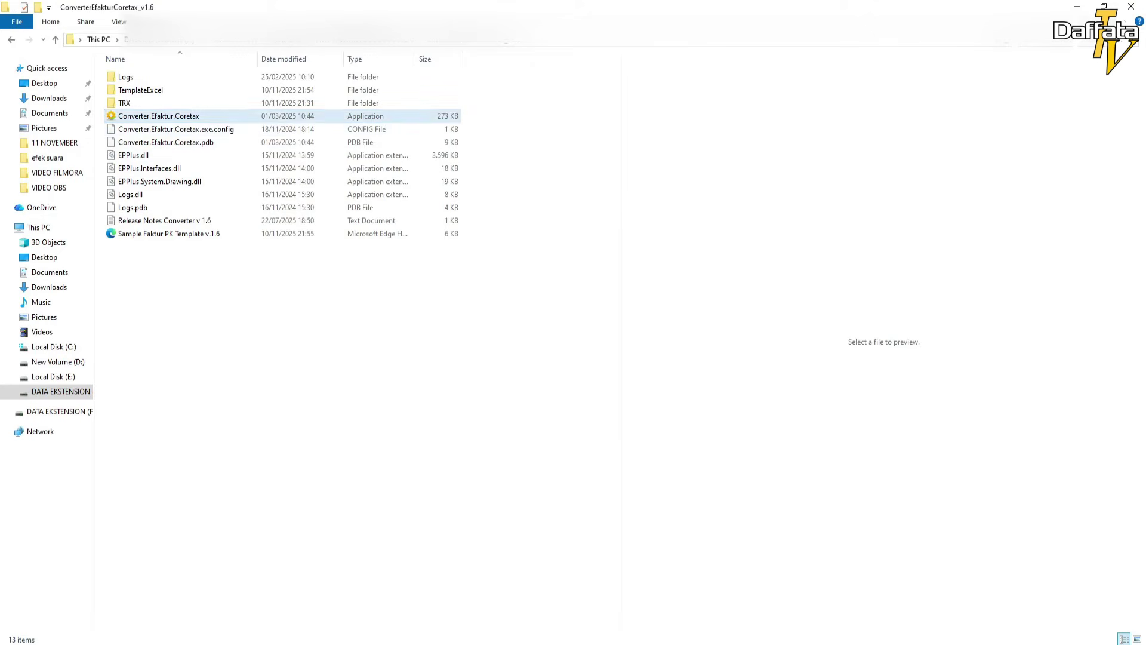
double_click(158, 116)
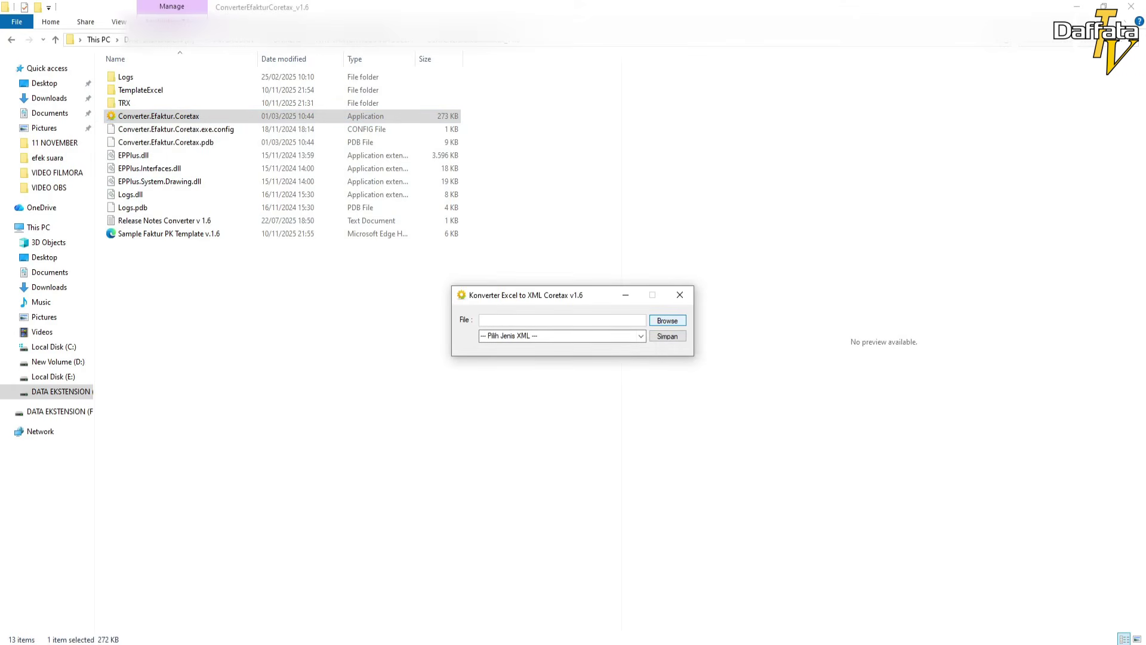
Load the Excel file 1-8 FAKTUR - Copy into the converter as the source file
left_click(667, 320)
left_click_drag(537, 313, 512, 251)
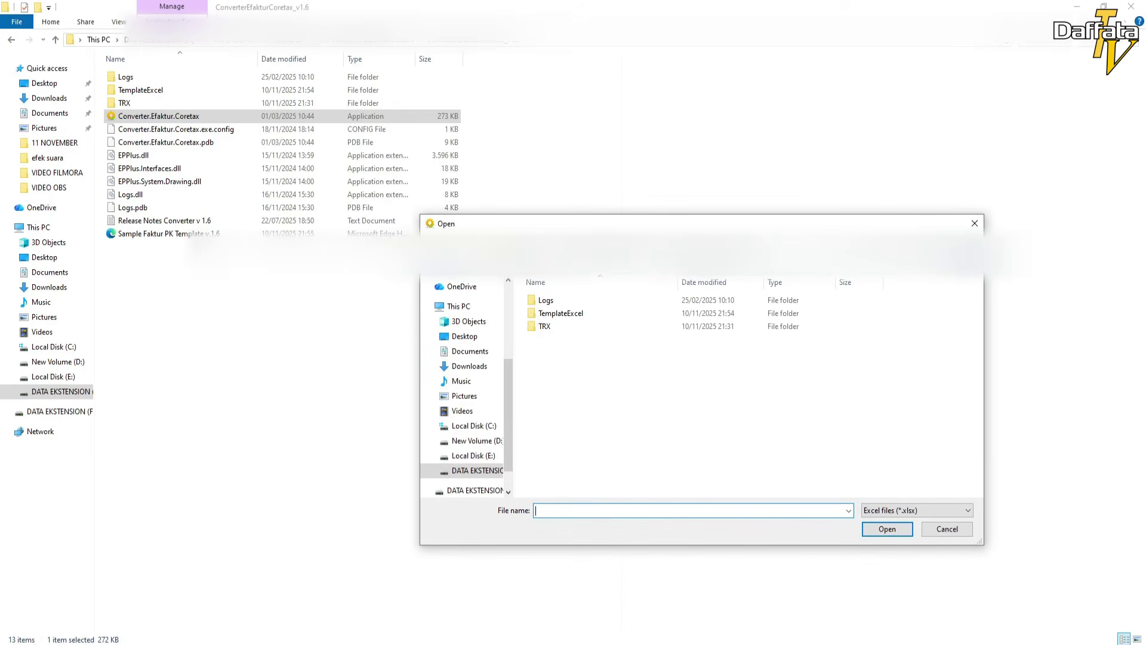
left_click_drag(508, 415, 508, 430)
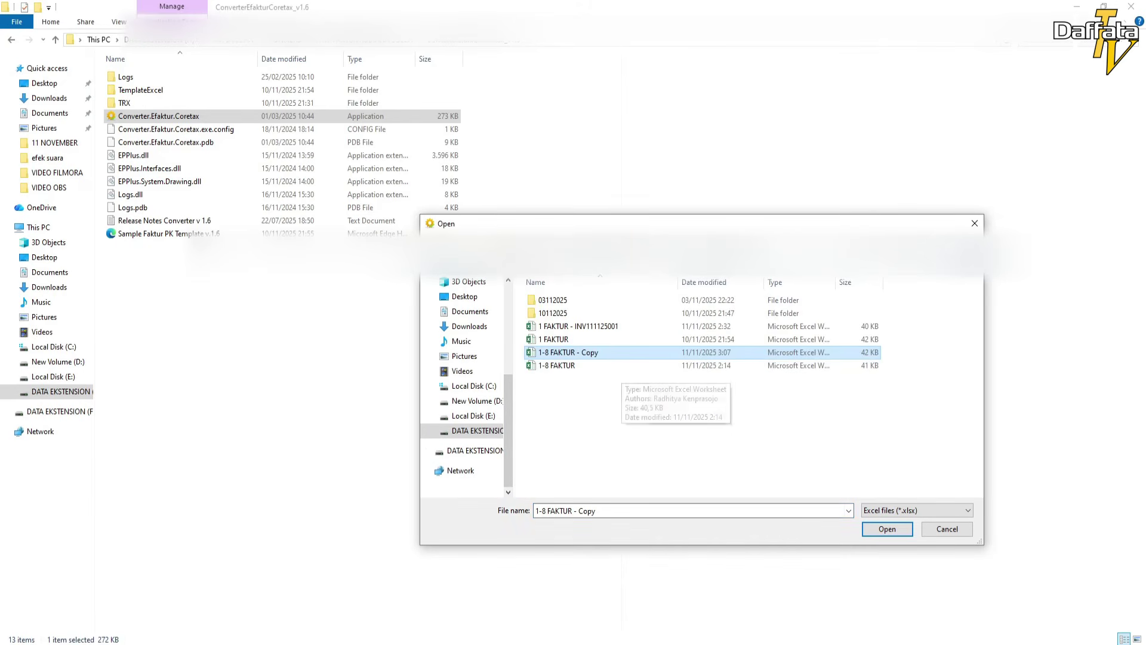
left_click(887, 529)
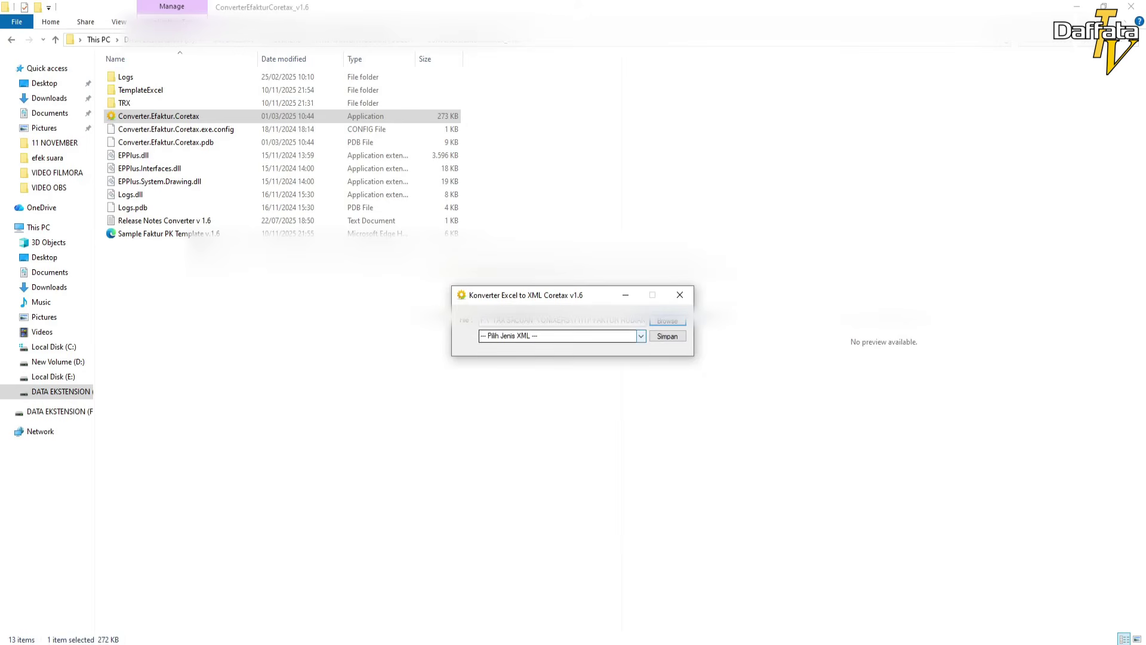
Convert the loaded workbook to XML as Faktur Pajak Keluaran, save it and close the converter
left_click(640, 336)
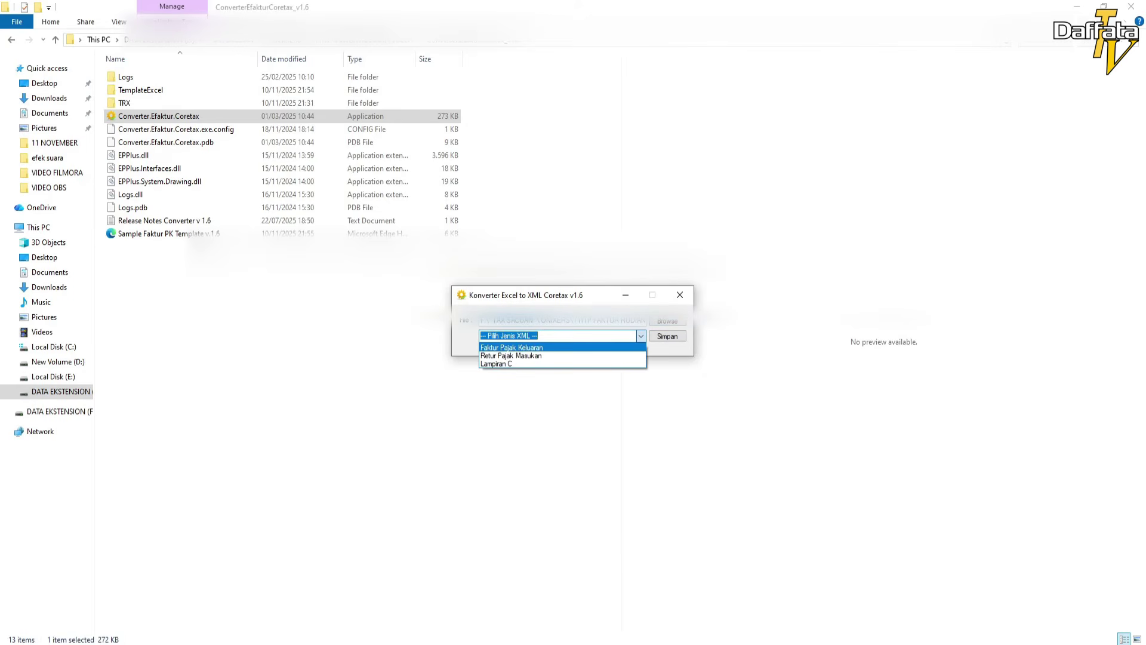
left_click(511, 347)
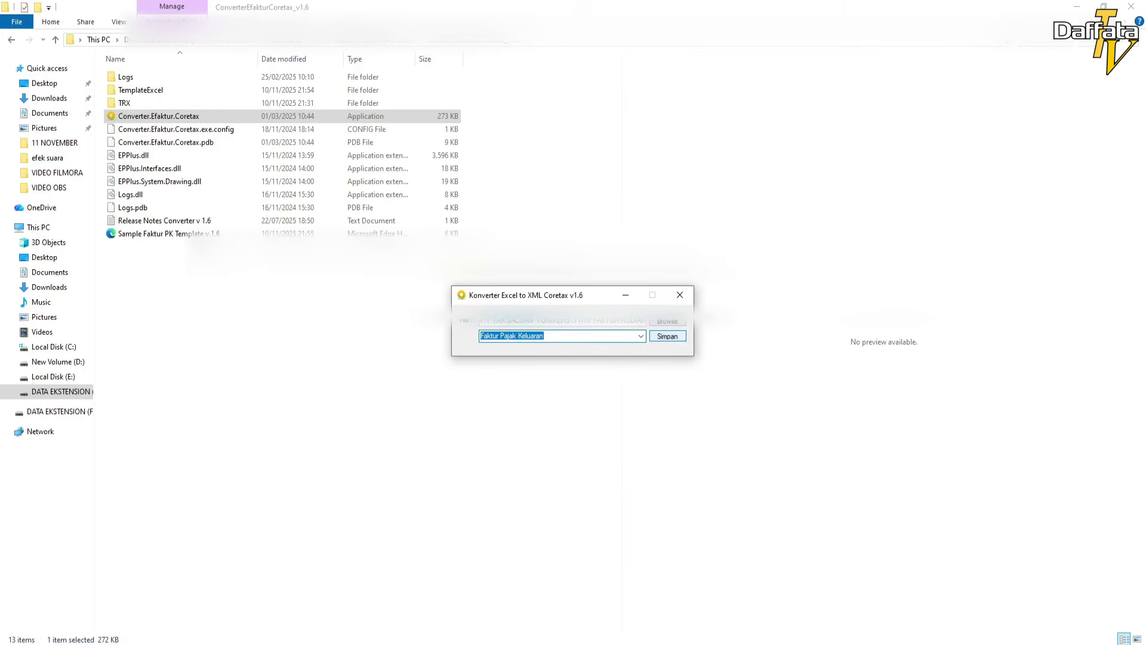
left_click(667, 336)
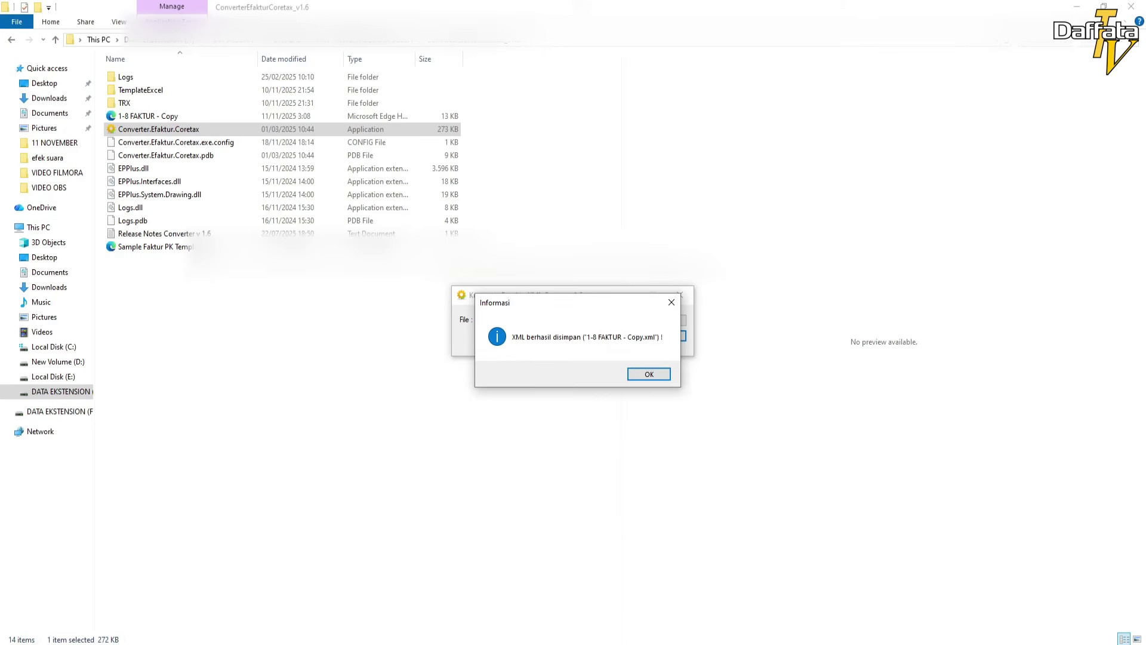
key("Return")
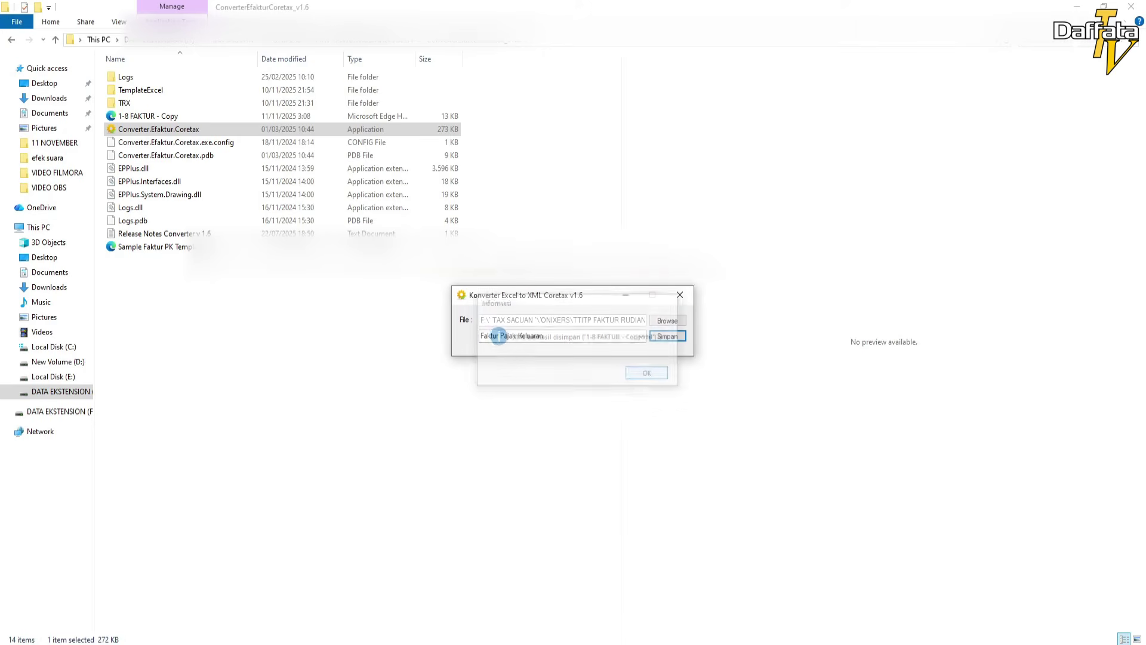
left_click(680, 295)
Switch to the Coretax portal in the browser and open the e-Faktur Pajak Keluaran page
left_click(525, 298)
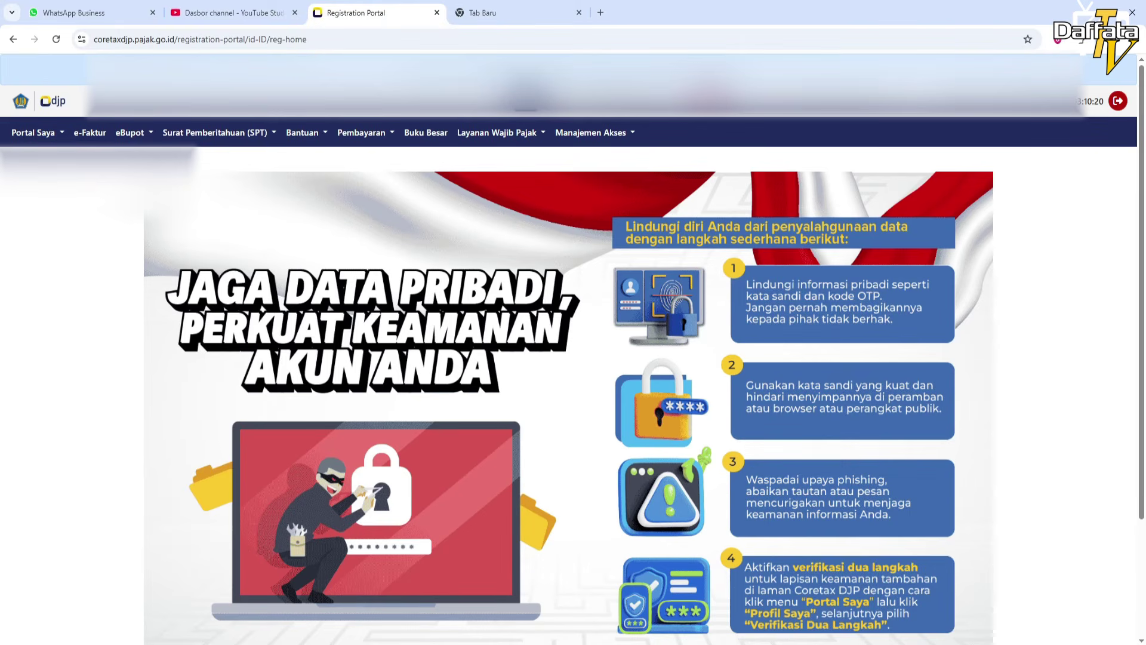
left_click(90, 132)
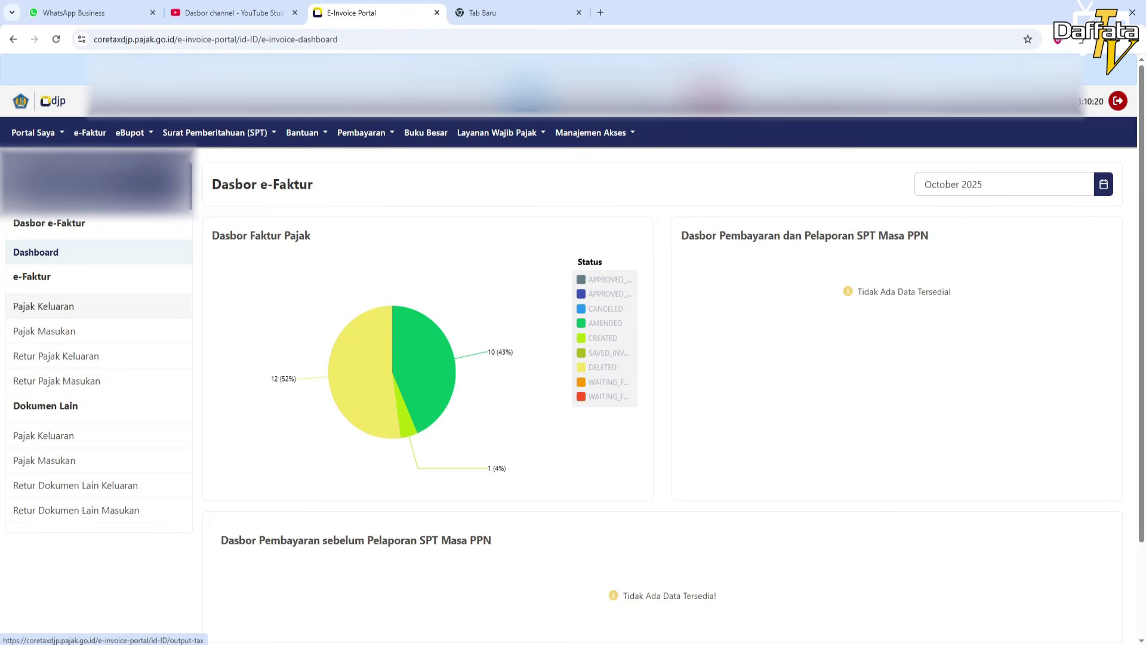
left_click(44, 306)
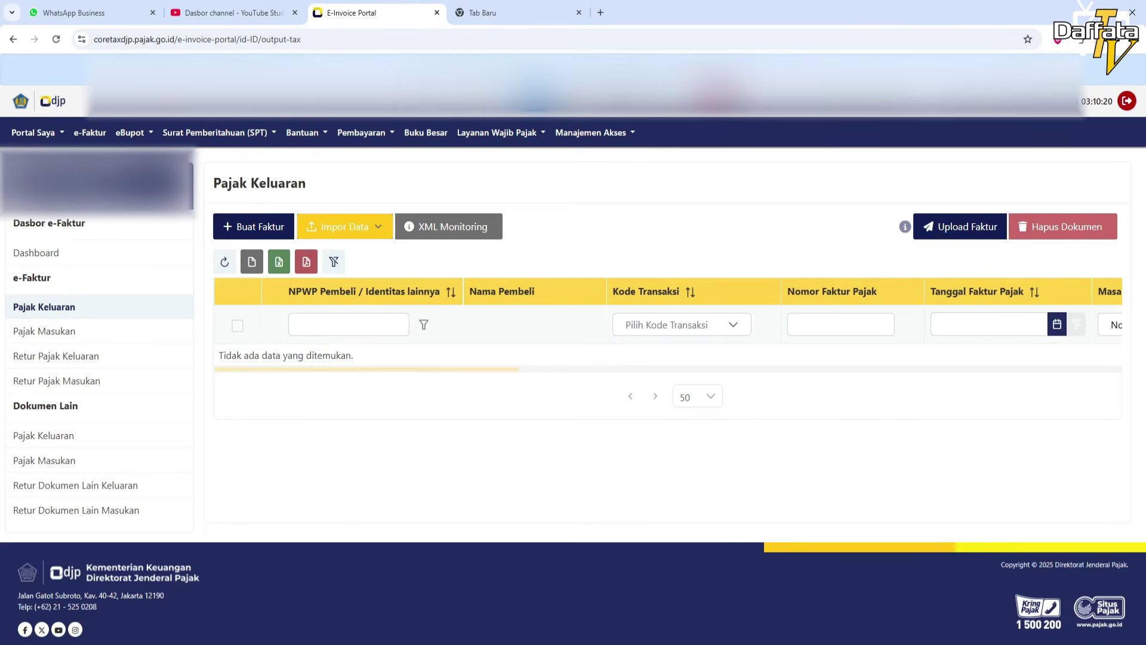
left_click(344, 227)
left_click(338, 251)
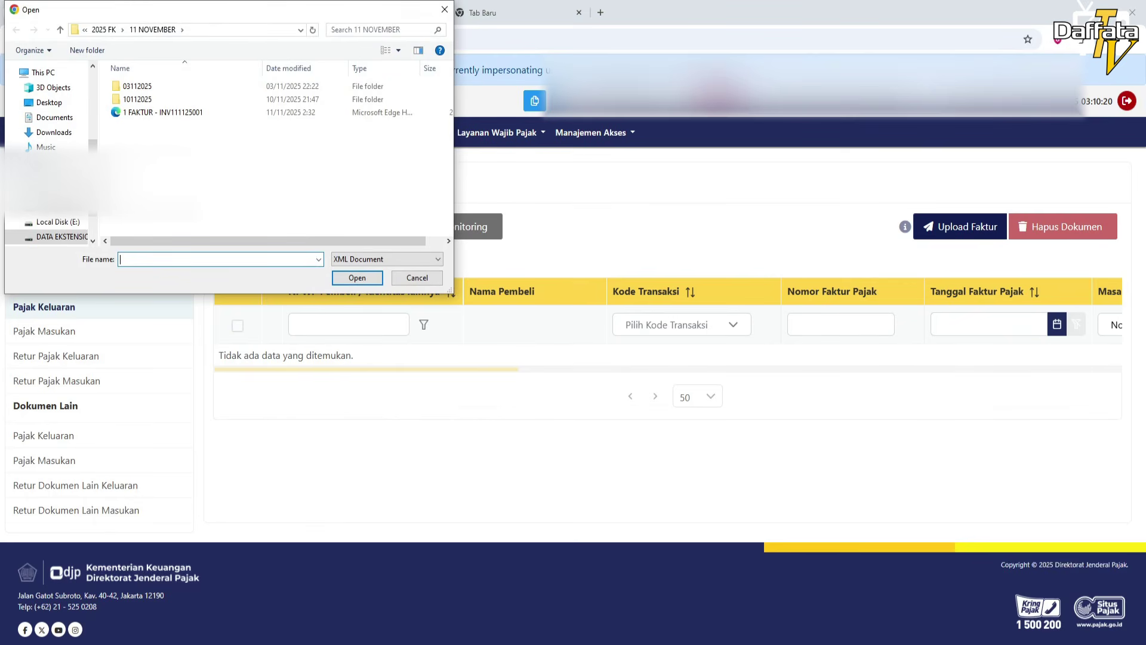
left_click(169, 112)
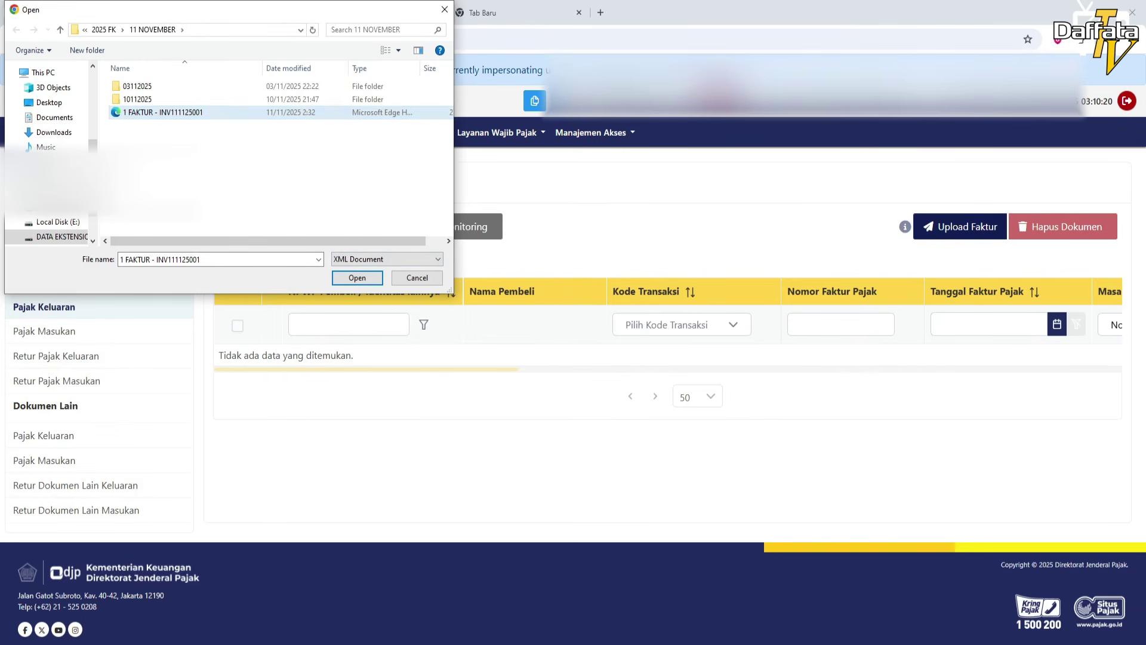
left_click(416, 278)
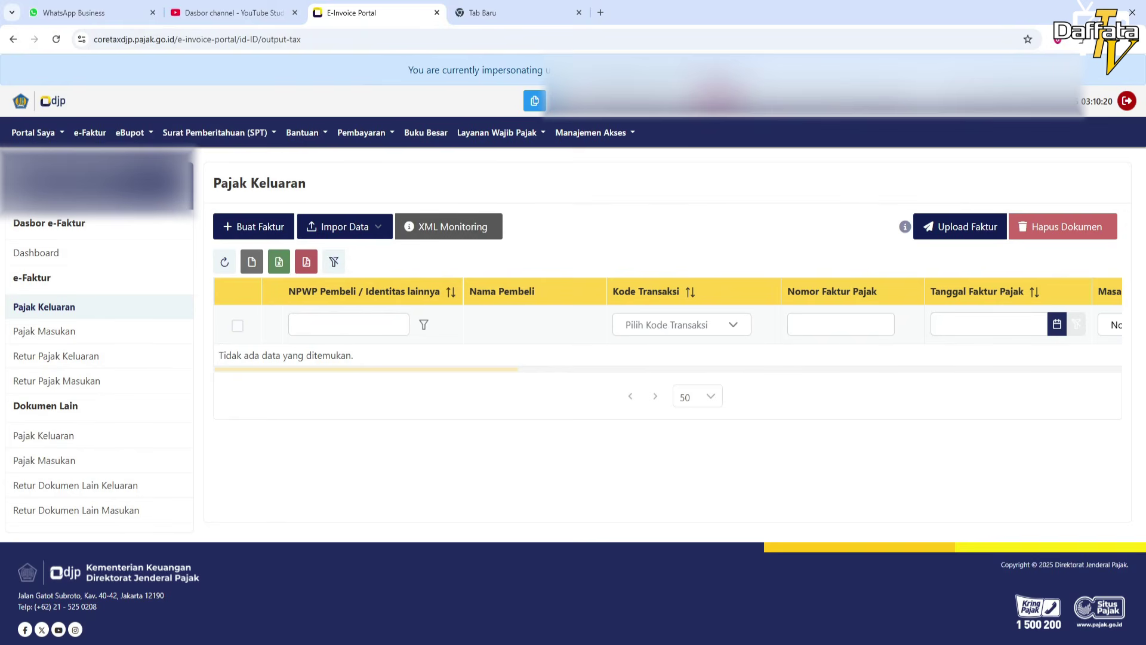
Review the status and error message of the uploaded files in XML Monitoring, including 1 FAKTUR - INV111125001.xml, and close the list
left_click(447, 226)
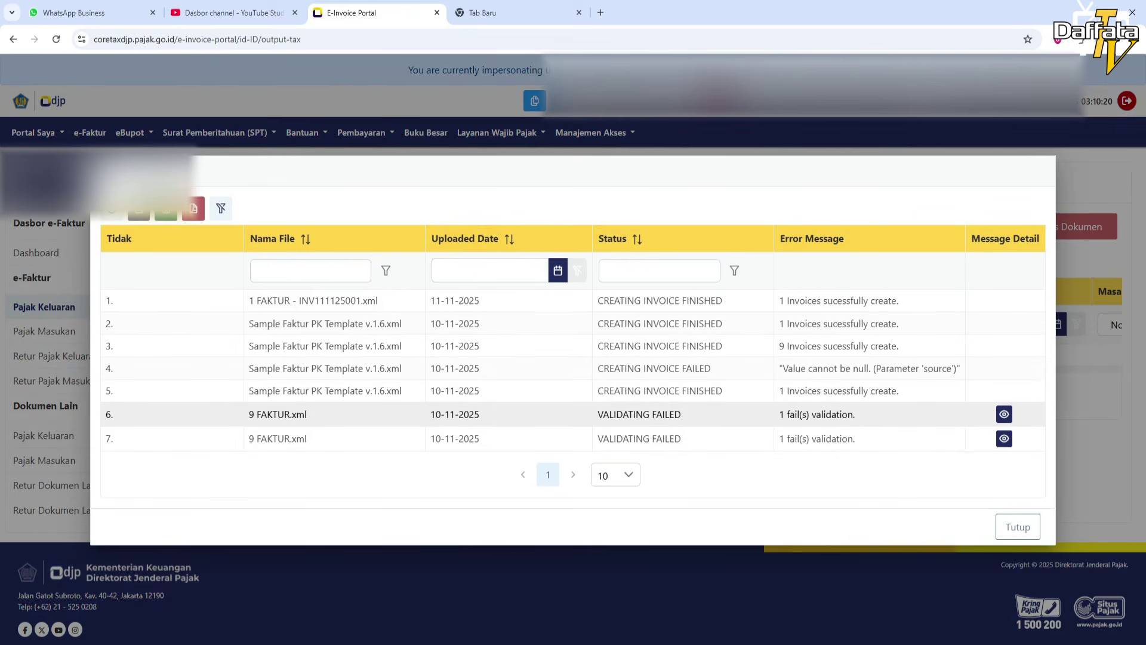
left_click_drag(598, 413, 681, 414)
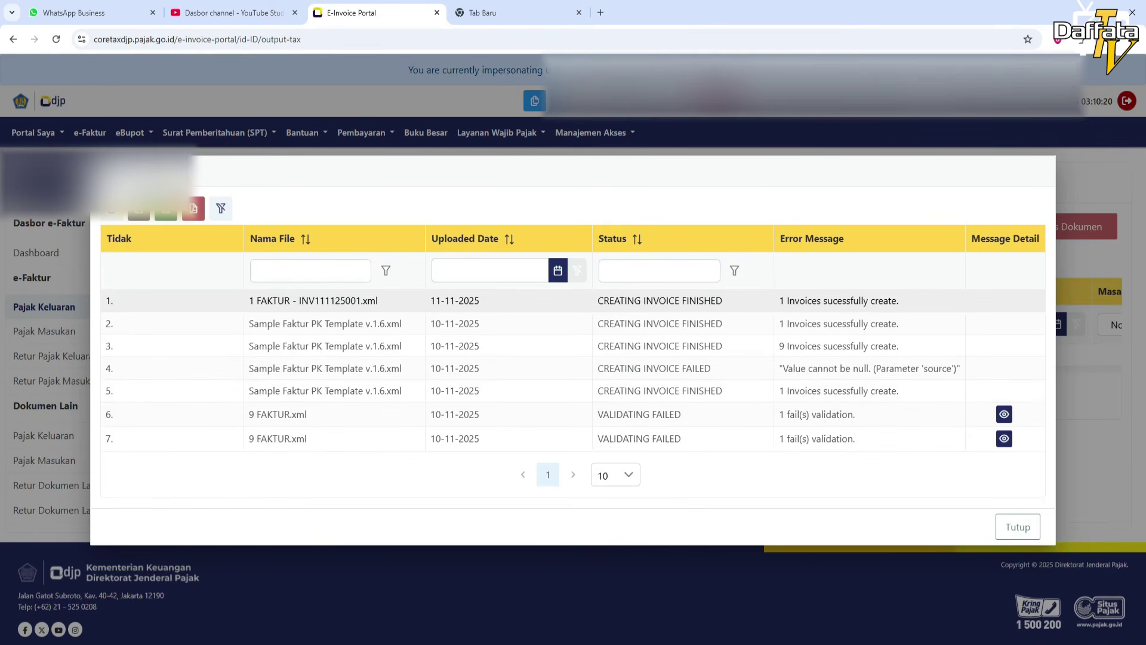
left_click_drag(598, 300, 722, 300)
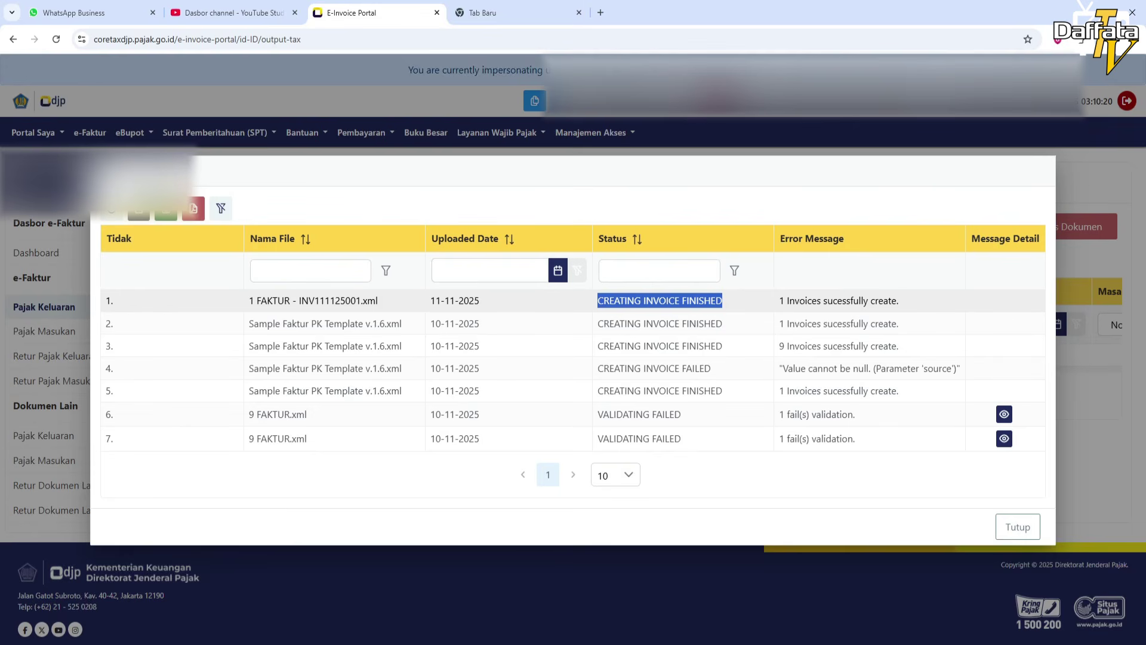
left_click_drag(722, 300, 837, 300)
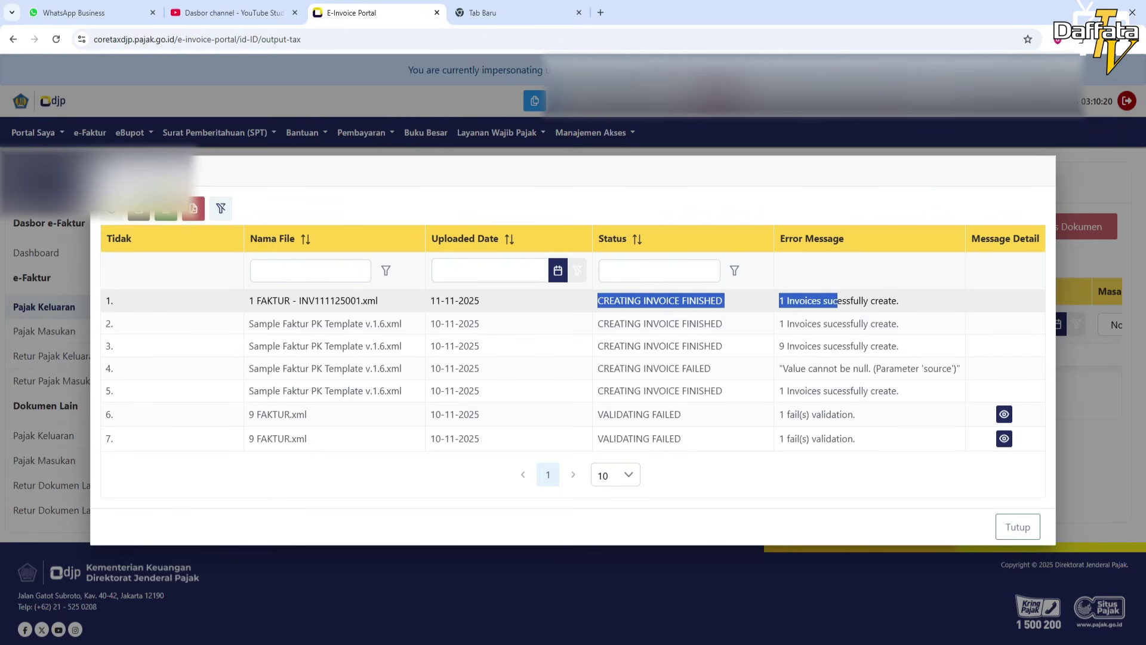
left_click_drag(837, 300, 899, 301)
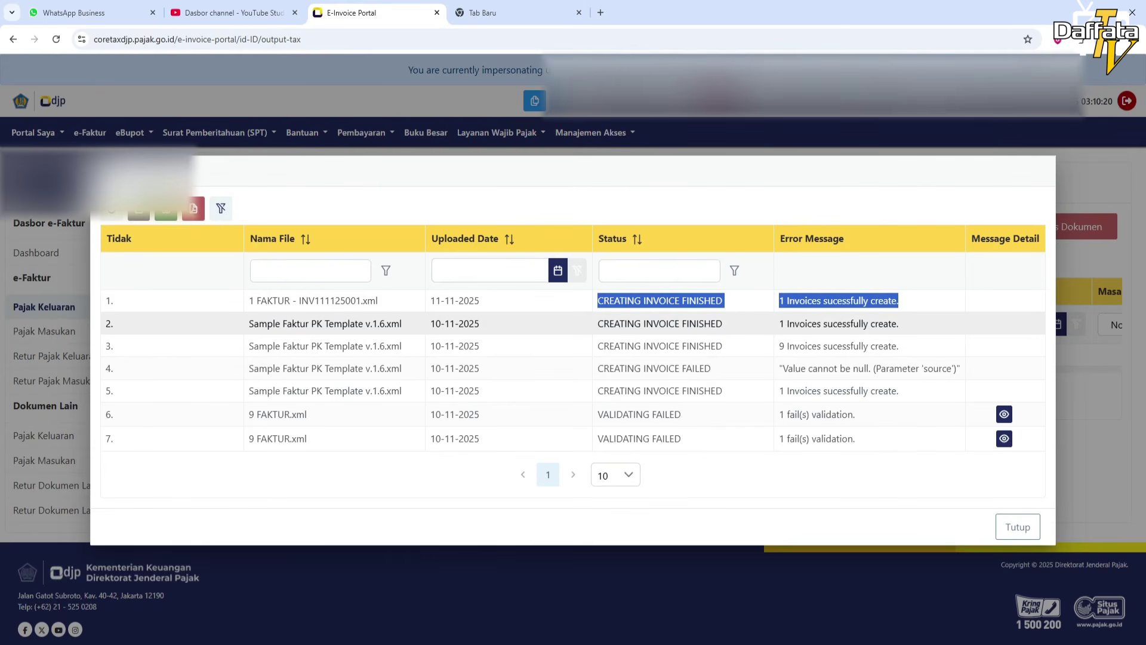
left_click_drag(779, 324, 899, 323)
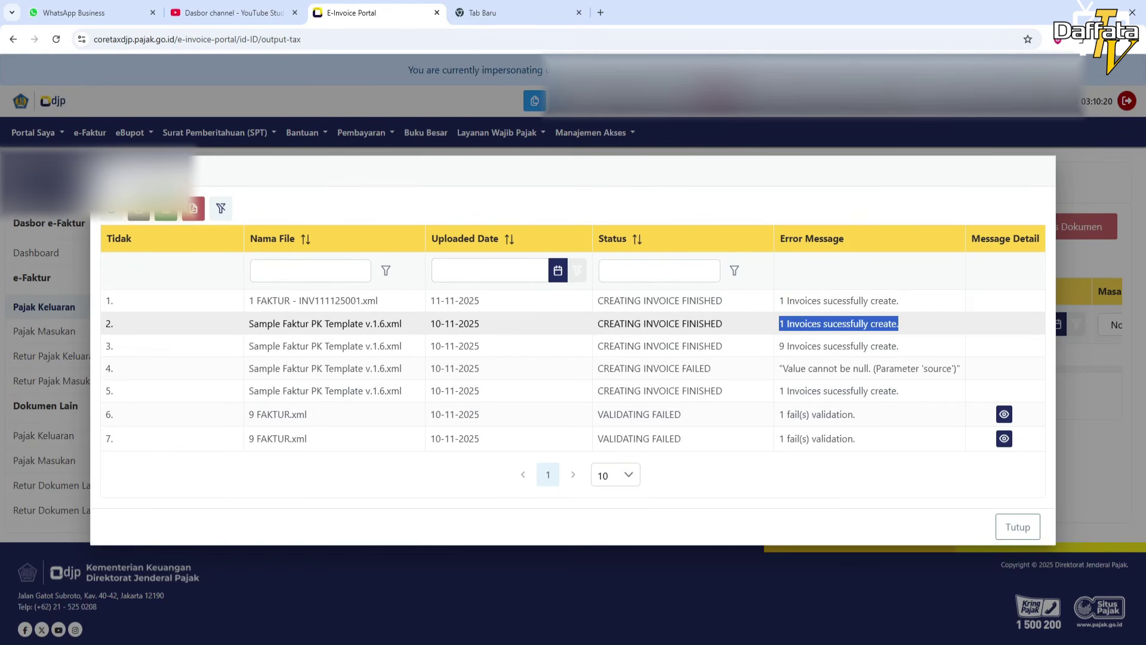
left_click(1017, 527)
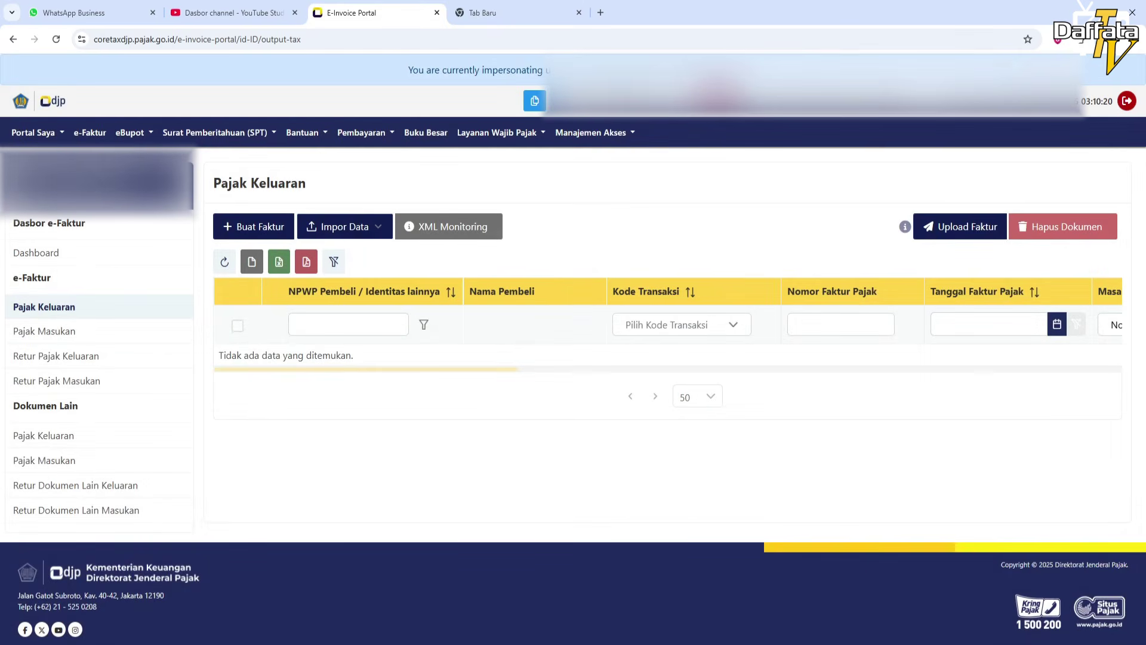